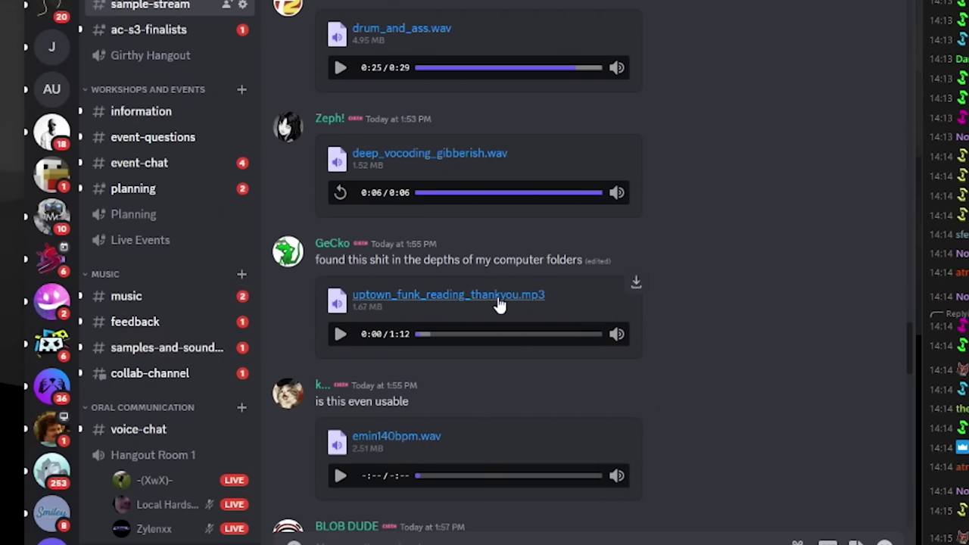
# - Listen to the uptown_funk_reading_thankyou.mp3 and WAWO.wav samples posted in the sample-stream channel
pyautogui.click(342, 334)
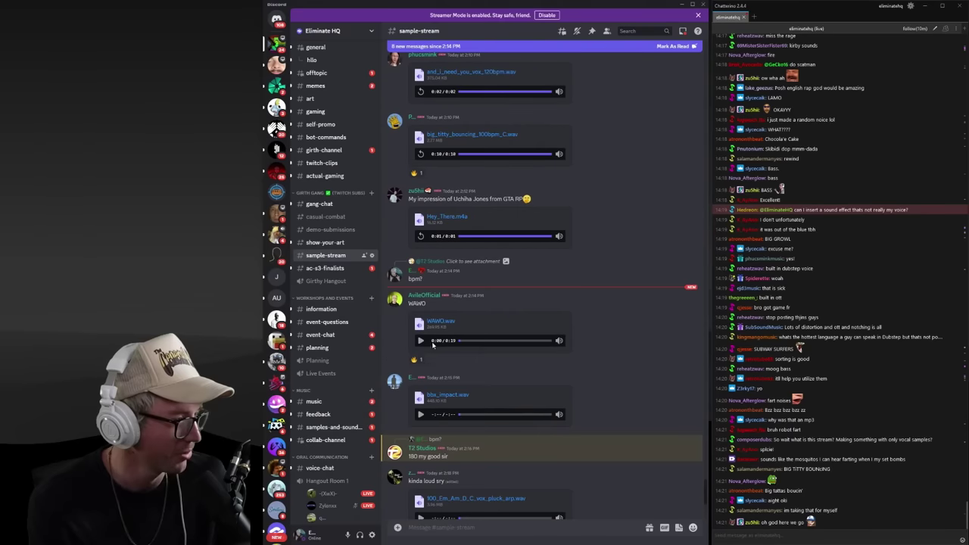
pyautogui.click(420, 341)
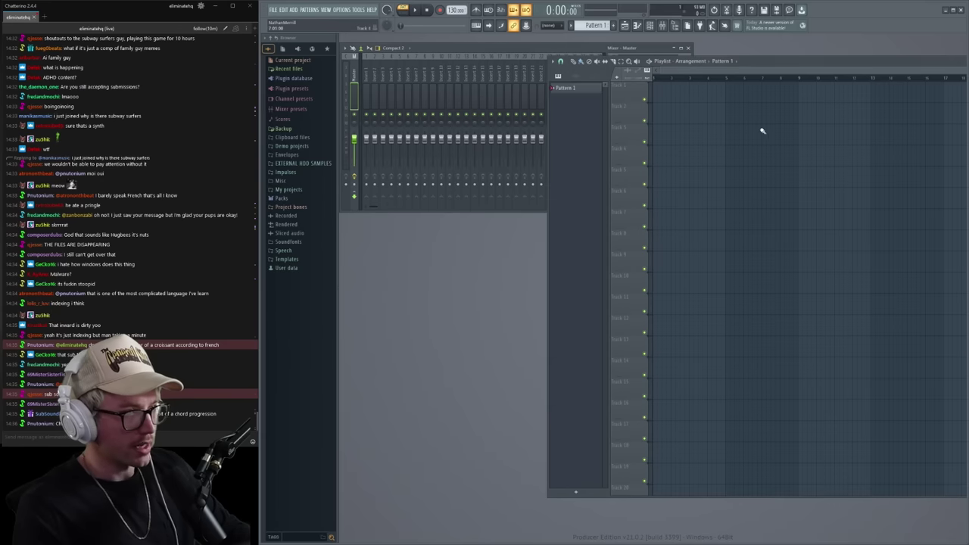
# - In FL Studio, place the roughly 120 bpm E minor chord chops sample from SAMPLE STREAM #2's SYNTHS folder at the playlist's start
pyautogui.click(325, 426)
pyautogui.click(295, 267)
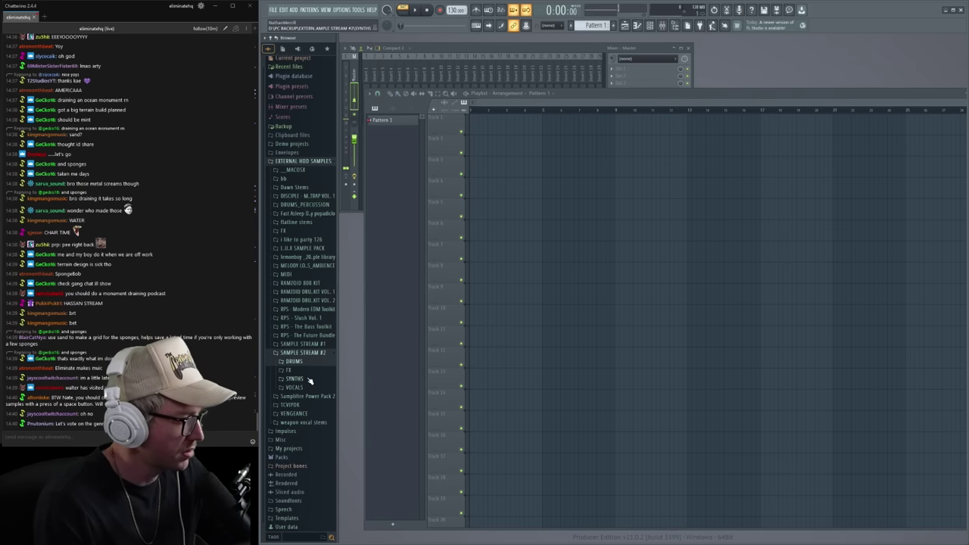
pyautogui.click(307, 371)
pyautogui.click(309, 370)
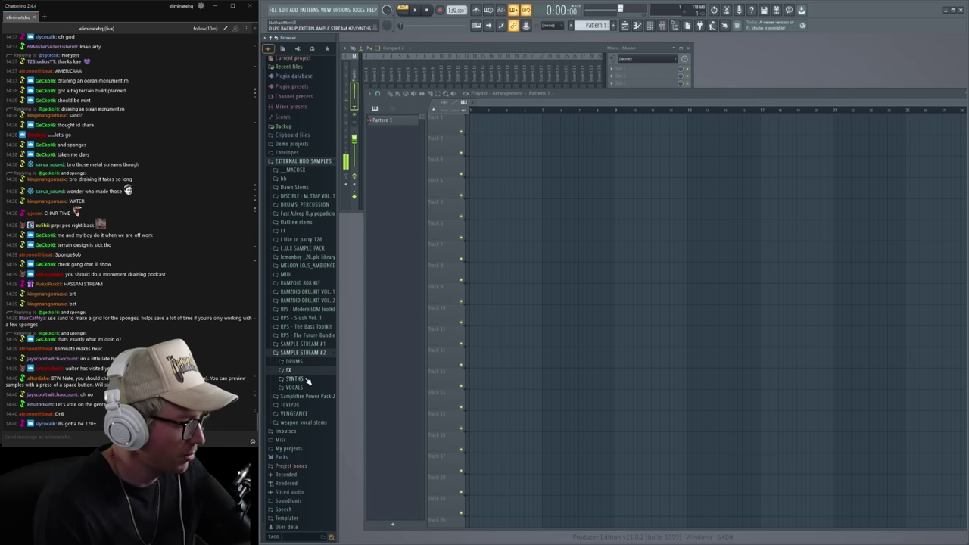
pyautogui.click(308, 379)
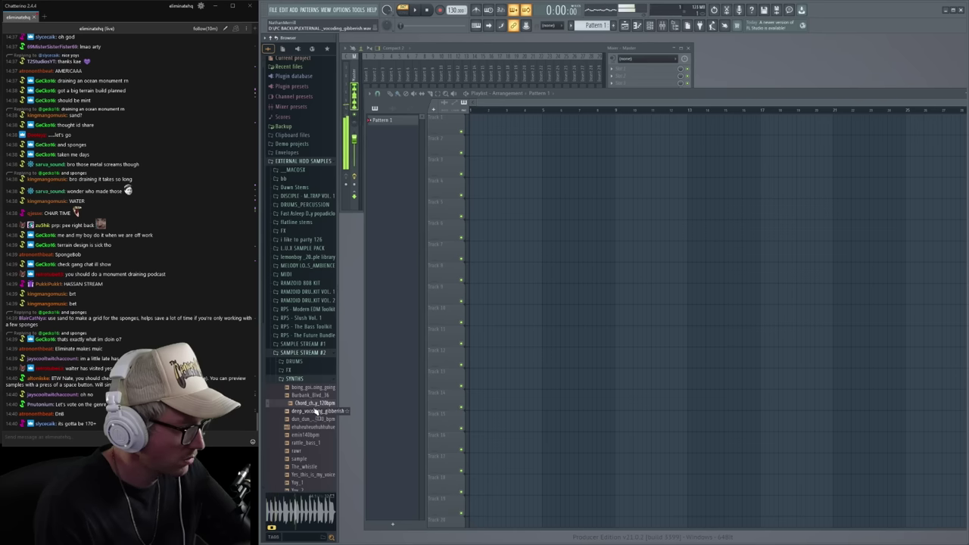
pyautogui.moveTo(356, 409); pyautogui.dragTo(488, 316)
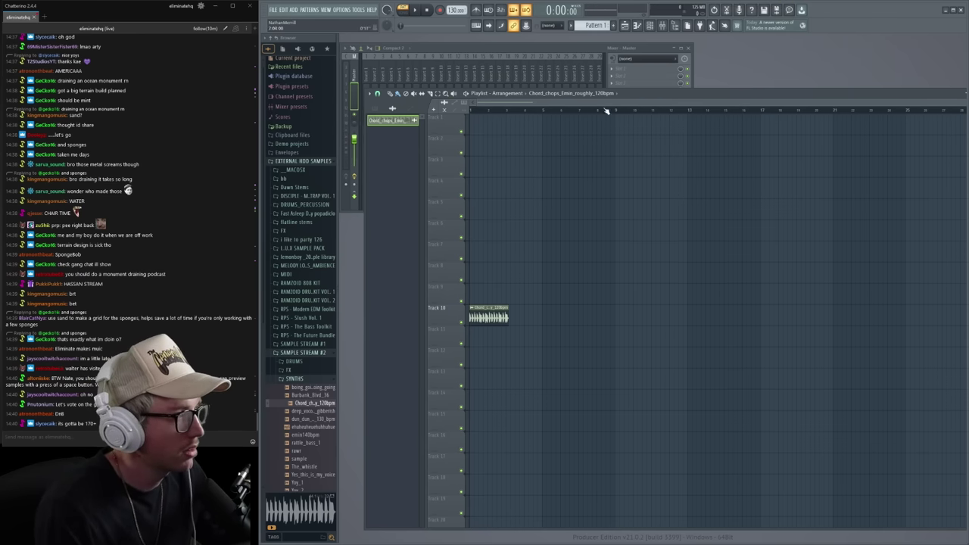
pyautogui.moveTo(644, 95); pyautogui.dragTo(638, 85)
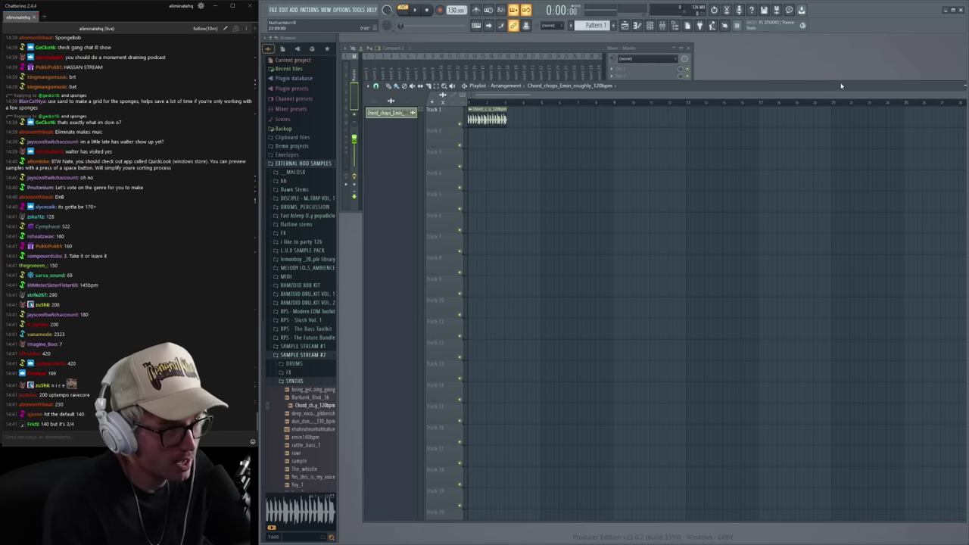
pyautogui.moveTo(841, 86); pyautogui.dragTo(818, 79)
# - Divide 420 by 2 and by 4 in Calculator and set the project tempo to 105 BPM
pyautogui.write('420')
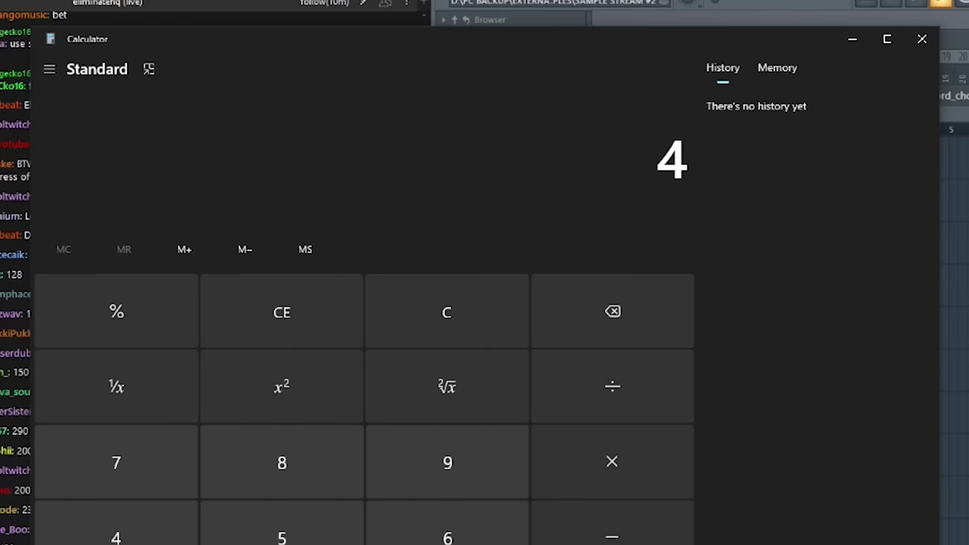
pyautogui.click(631, 369)
pyautogui.write('2')
pyautogui.press('Return')
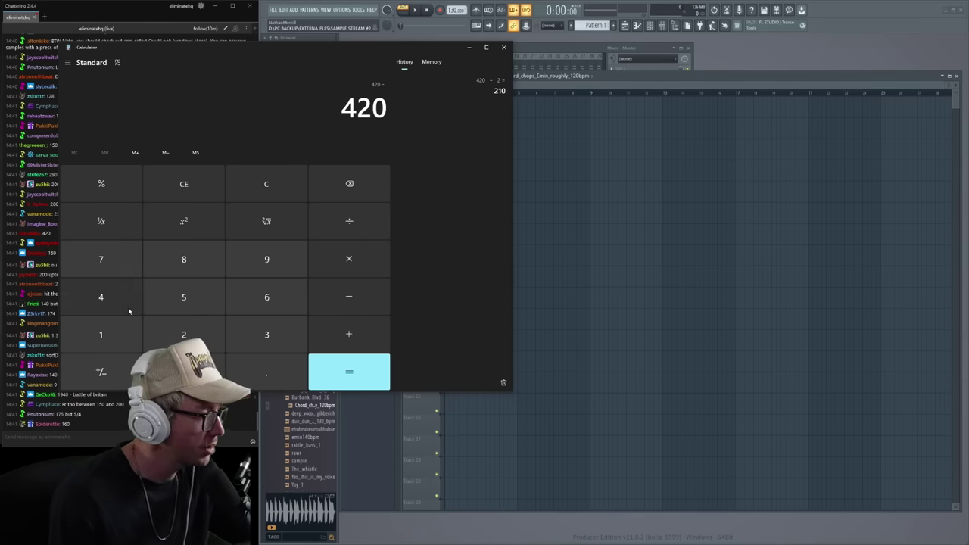
pyautogui.click(128, 311)
pyautogui.click(368, 385)
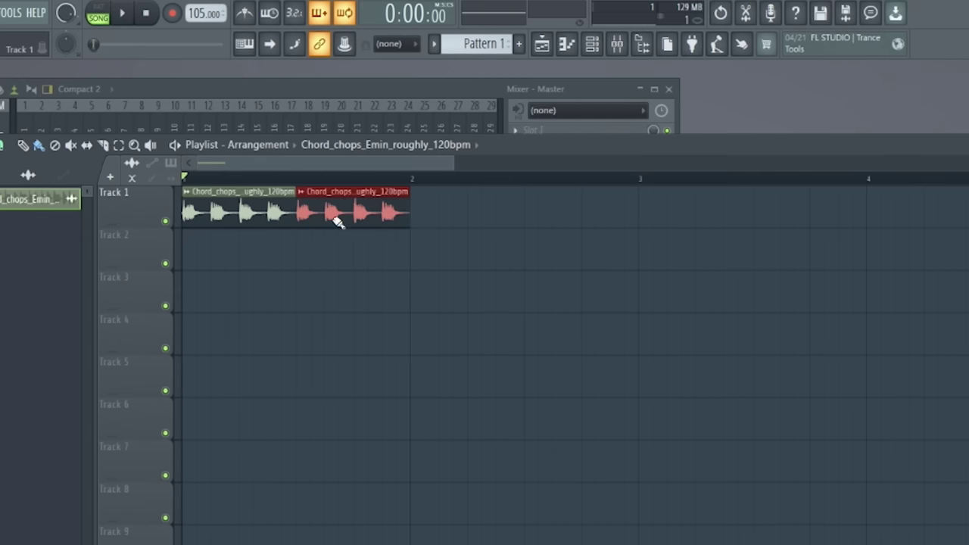
# - Repeat the chord chops clips along Track 1 and route their channel to mixer insert 1
pyautogui.moveTo(334, 219); pyautogui.dragTo(795, 218)
pyautogui.doubleClick(214, 198)
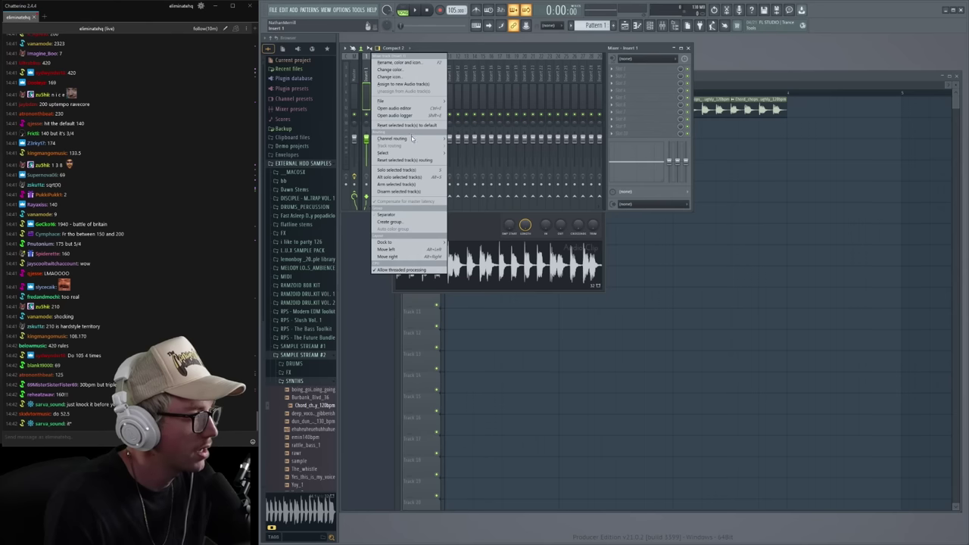
pyautogui.moveTo(424, 138)
pyautogui.click(498, 137)
# - Load Fruity parametric EQ 2 with a low cut and Fruity Reeverb 2 on the chord chops mixer track
pyautogui.click(627, 70)
pyautogui.moveTo(628, 76)
pyautogui.click(730, 508)
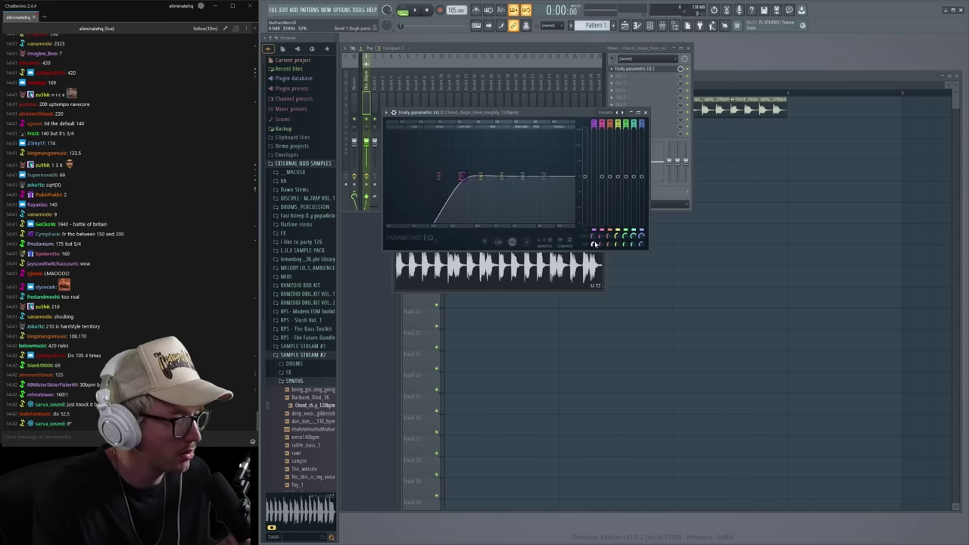
pyautogui.moveTo(593, 113); pyautogui.dragTo(554, 100)
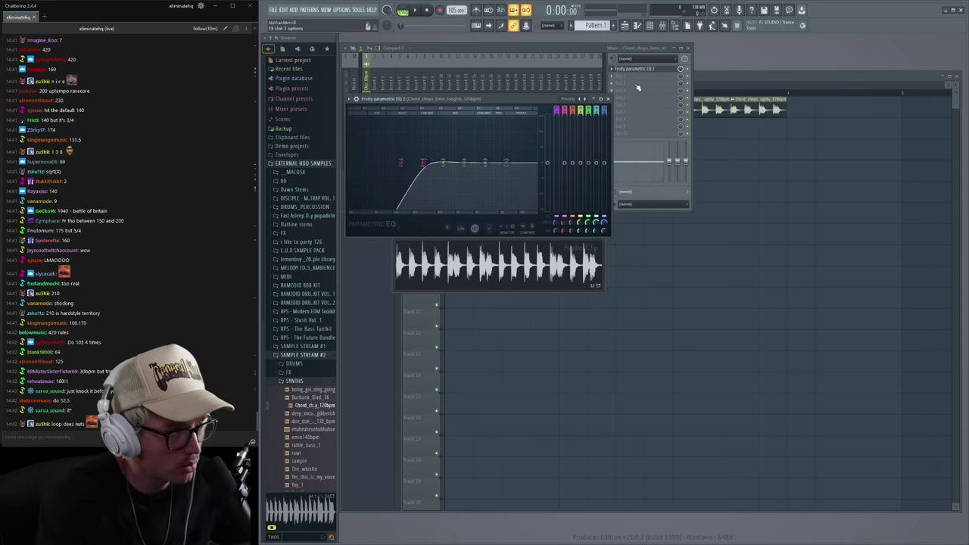
pyautogui.click(638, 88)
pyautogui.click(719, 529)
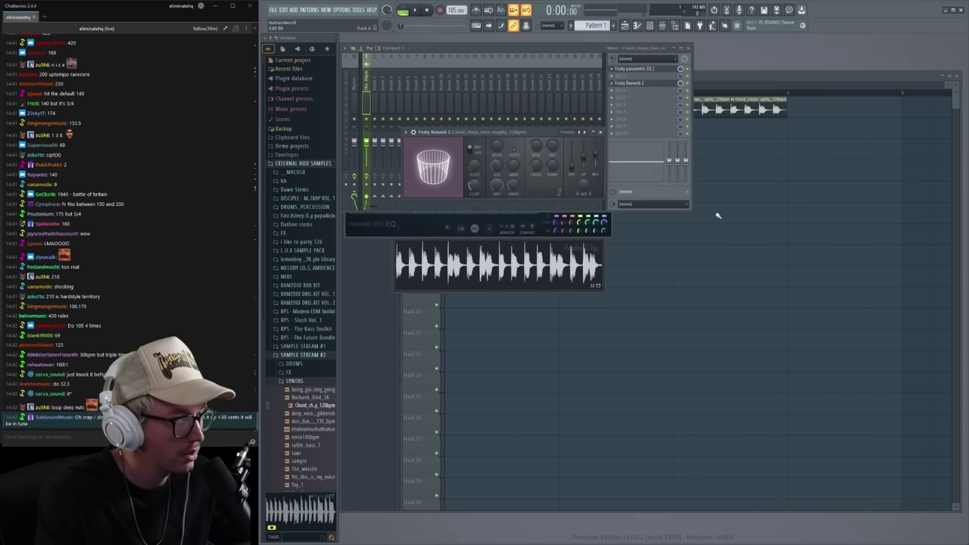
pyautogui.press('space')
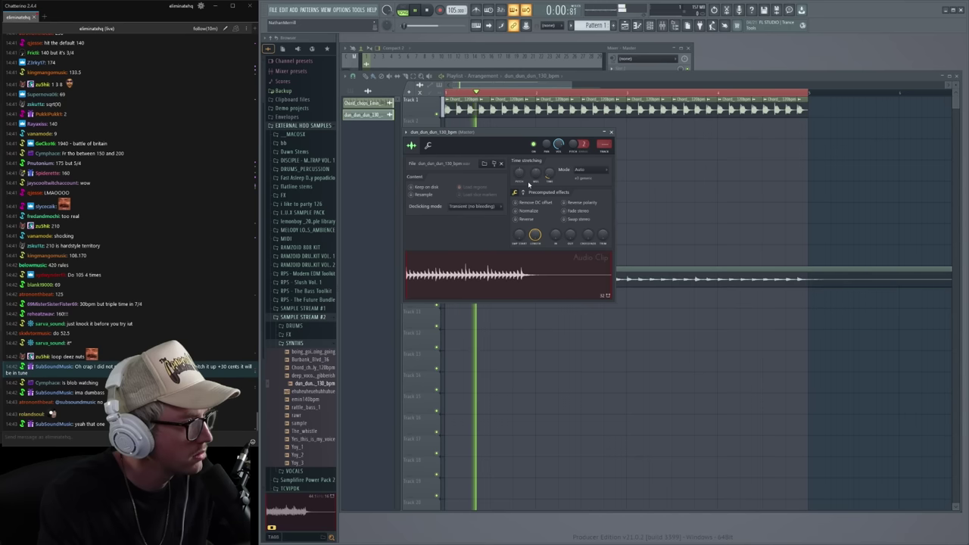
# - Build a two-note Piano V3 reference pattern and place it on Track 2 under the chord chops
pyautogui.press('Escape')
pyautogui.press('space')
pyautogui.press('F6')
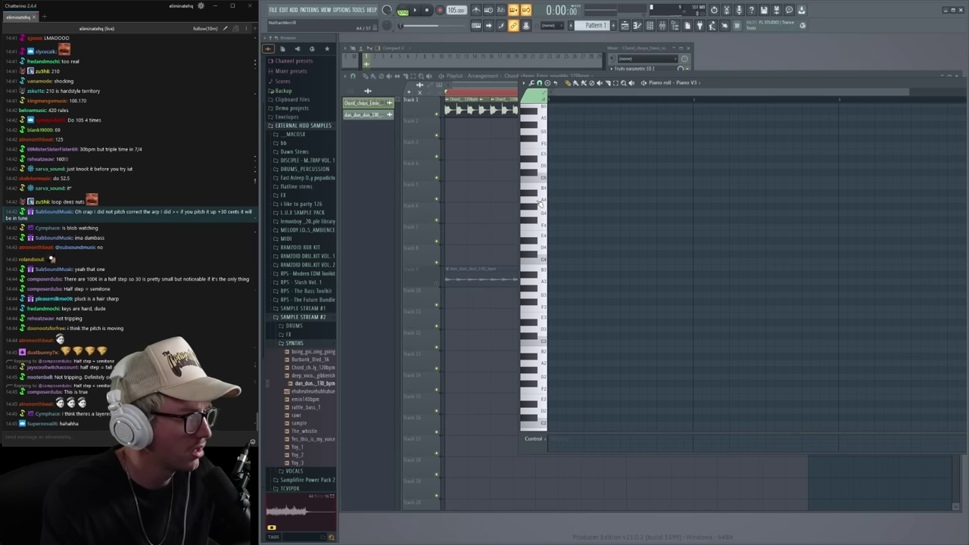
pyautogui.press('space')
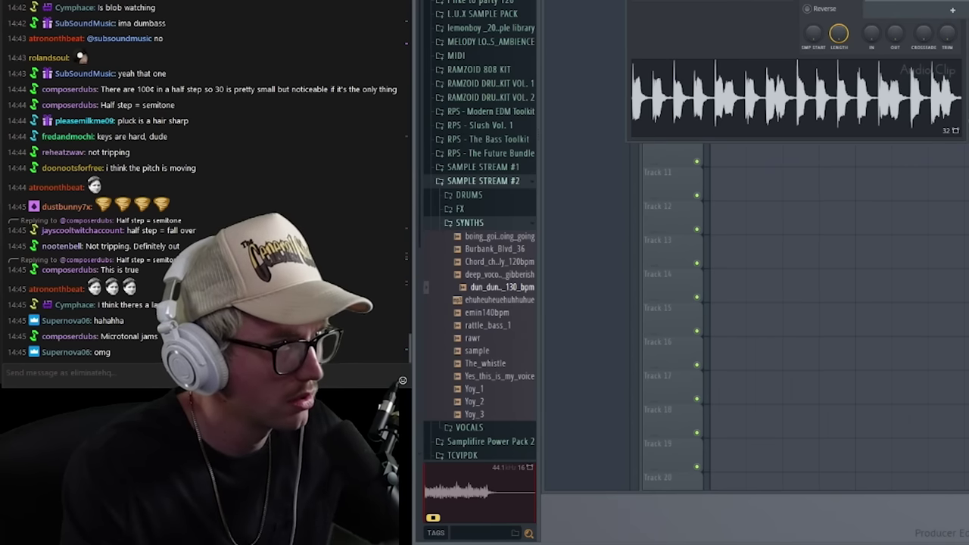
pyautogui.rightClick(612, 104)
pyautogui.click(629, 112)
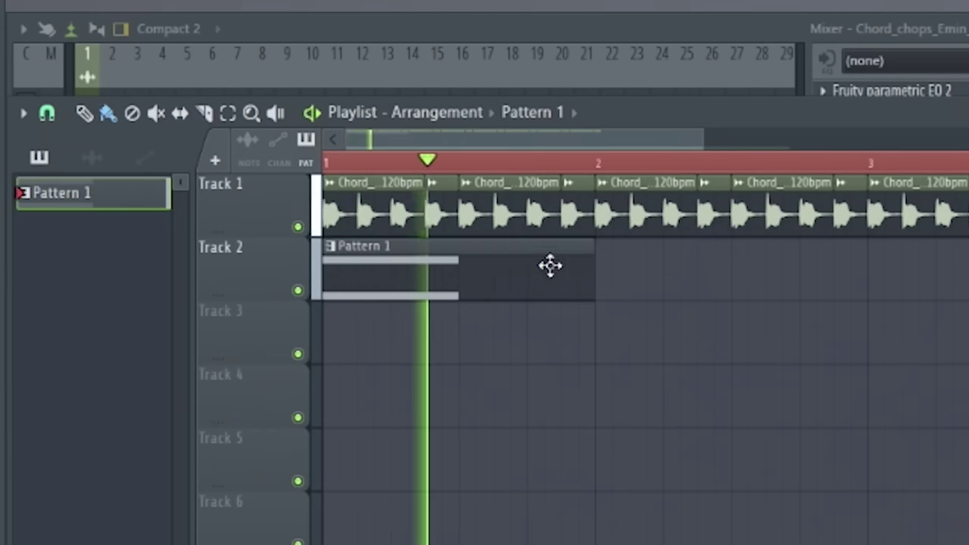
pyautogui.press('space')
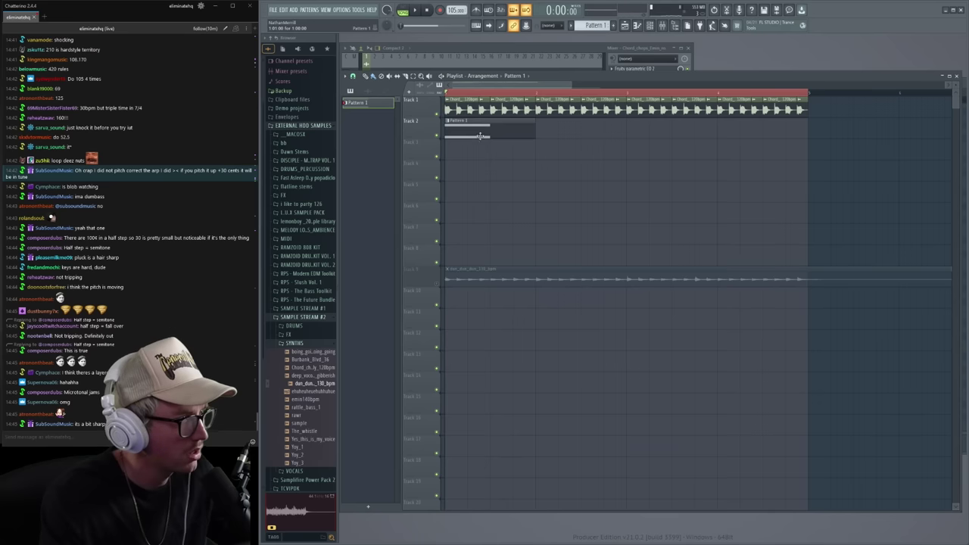
# - Remove the piano pattern clip from Track 2 and bring the muted dun_dun_dun_130_bpm track back in
pyautogui.doubleClick(462, 128)
pyautogui.rightClick(469, 180)
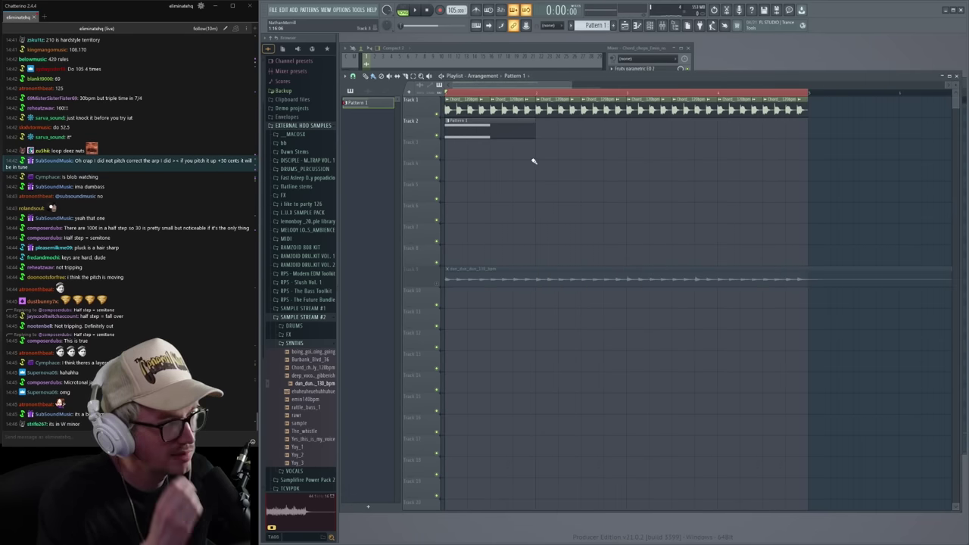
pyautogui.rightClick(438, 135)
pyautogui.rightClick(438, 135)
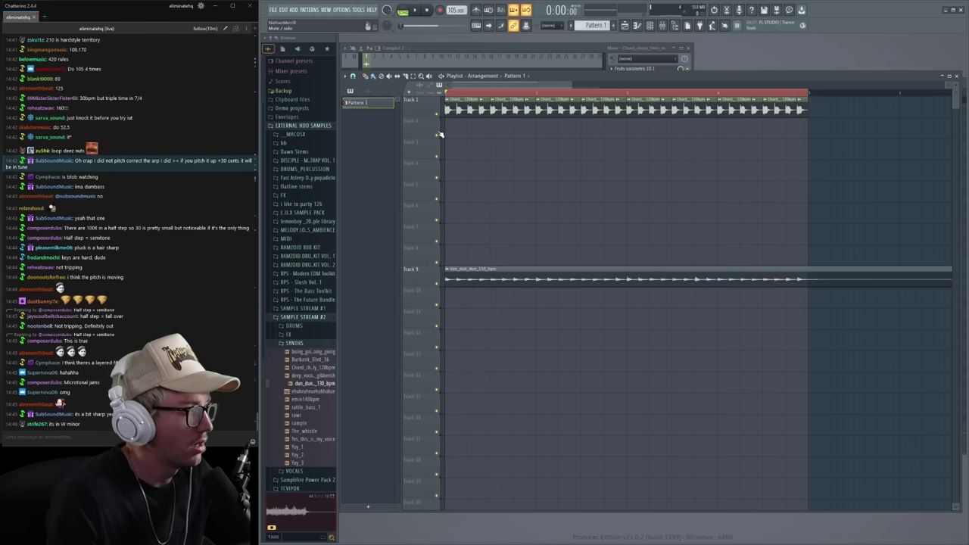
# - Delete the chord chops clips and move the dun_dun_dun_130_bpm clip up to Track 1
pyautogui.rightClick(780, 111)
pyautogui.moveTo(470, 280); pyautogui.dragTo(475, 111)
pyautogui.moveTo(571, 84); pyautogui.dragTo(633, 86)
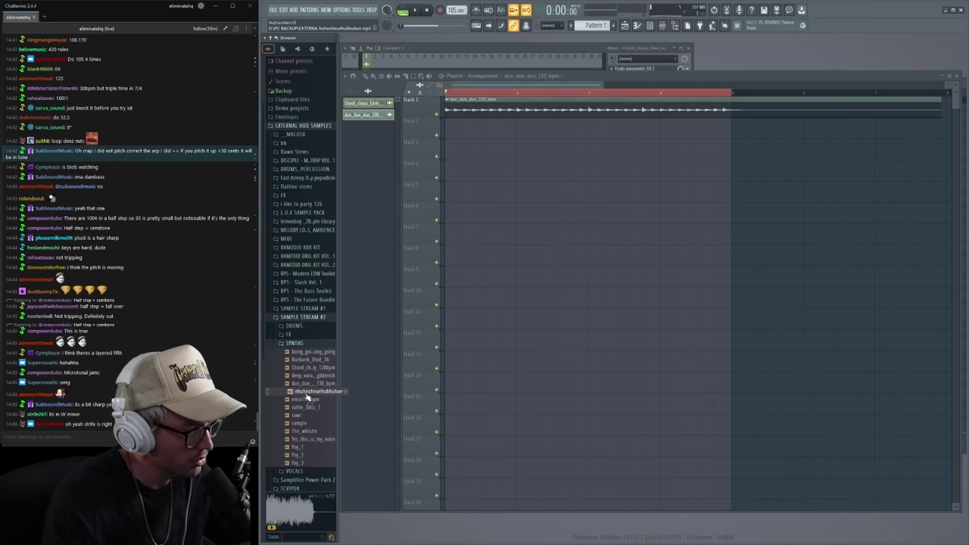
# - Place the ehuheuheuehuhhuhue sample on Track 4 and repeat it to fill the four-bar loop
pyautogui.moveTo(308, 398); pyautogui.dragTo(696, 180)
pyautogui.press('space')
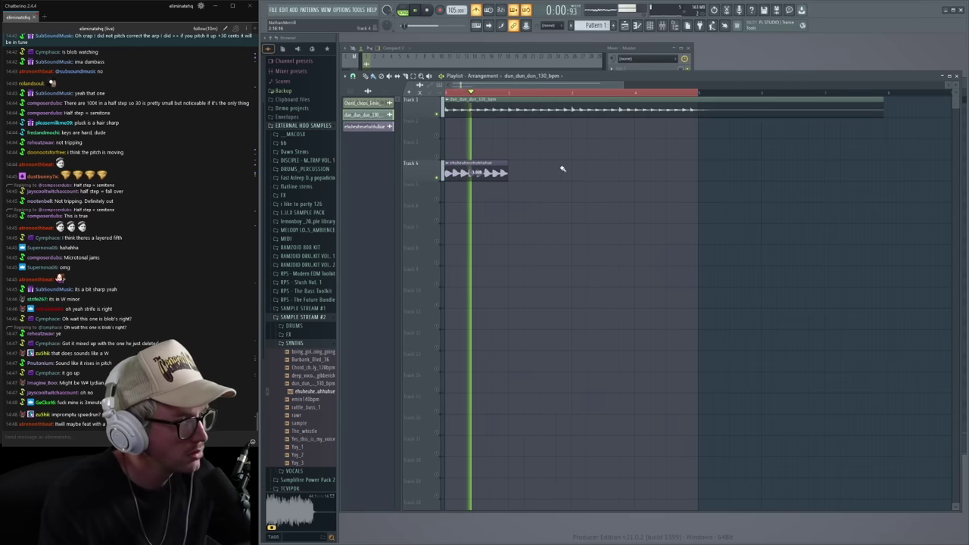
pyautogui.moveTo(559, 171); pyautogui.dragTo(496, 169)
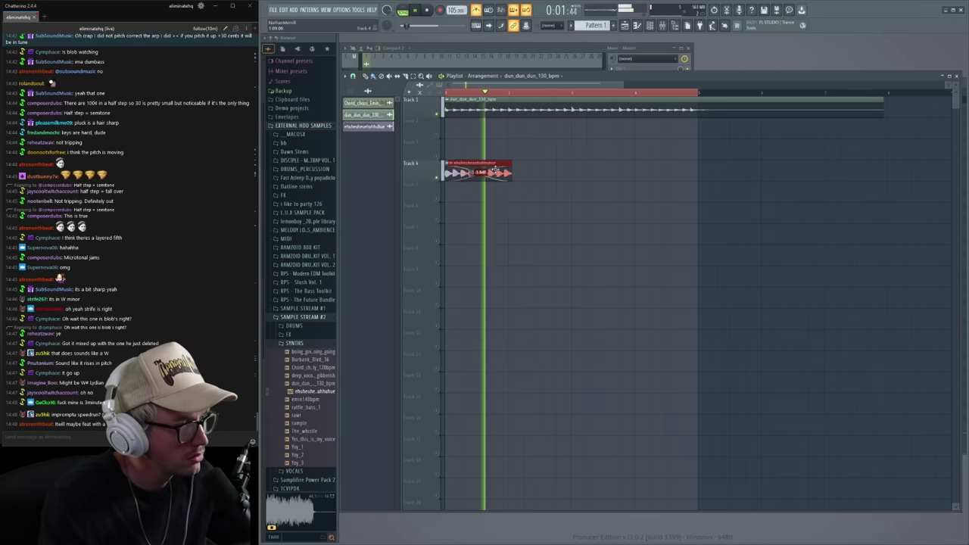
pyautogui.hotkey('ctrl', 'b')
pyautogui.hotkey('ctrl', 'b')
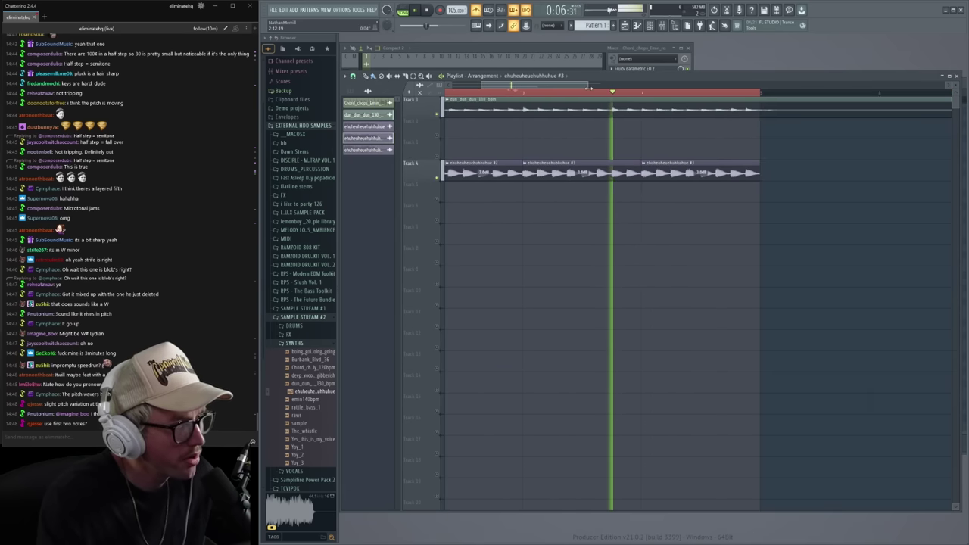
pyautogui.scroll(-1, 592, 86)
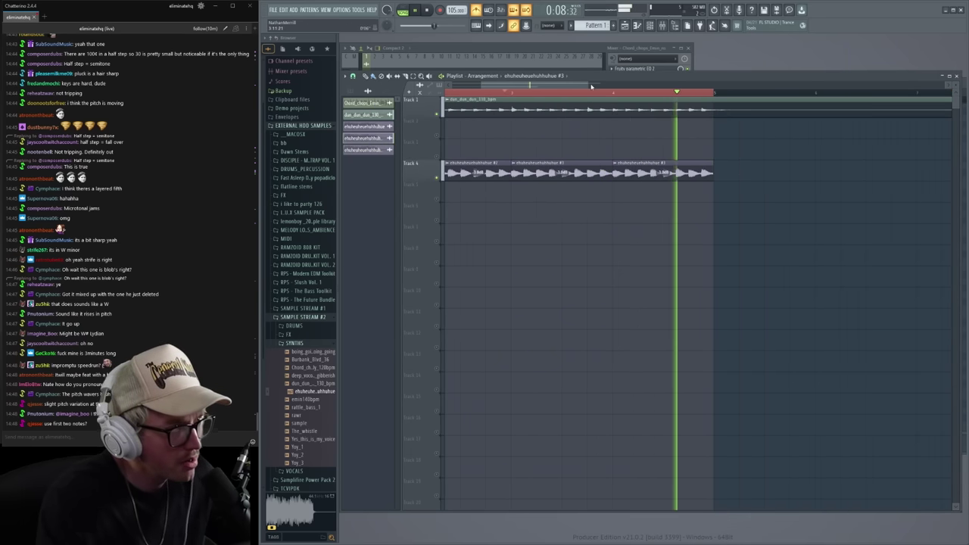
pyautogui.press('space')
# - Place the emin140bpm sample on Track 5 from bar 5 and route it to mixer insert 3
pyautogui.moveTo(592, 86); pyautogui.dragTo(620, 86)
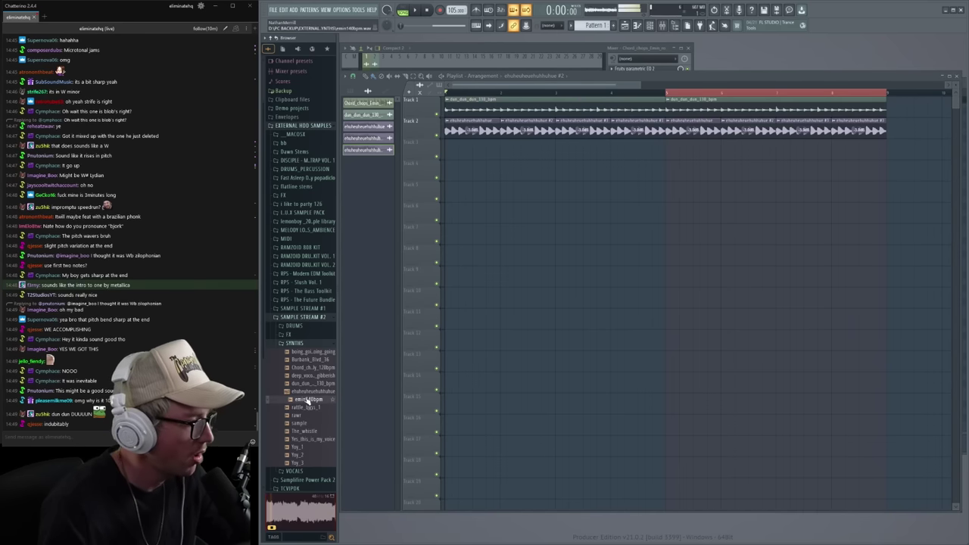
pyautogui.moveTo(306, 400); pyautogui.dragTo(666, 191)
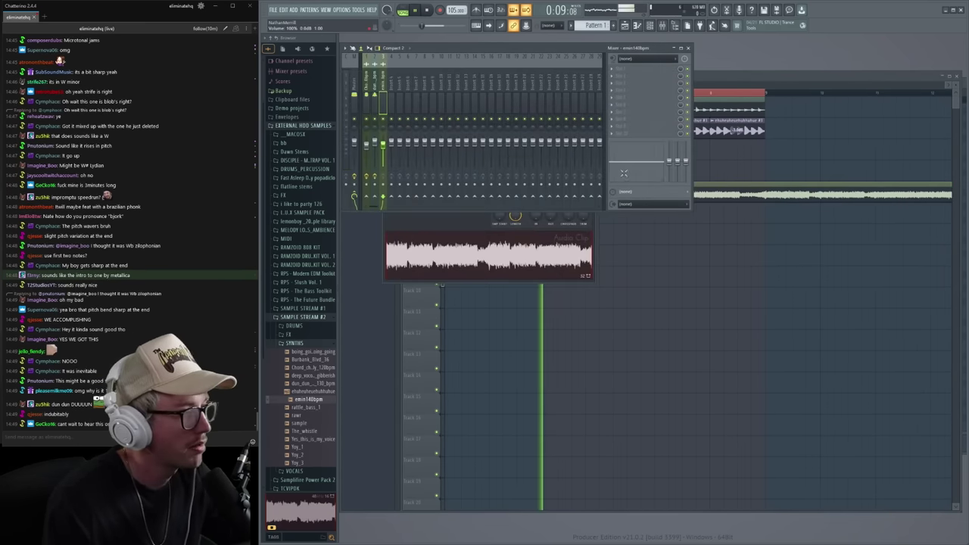
pyautogui.press('F9')
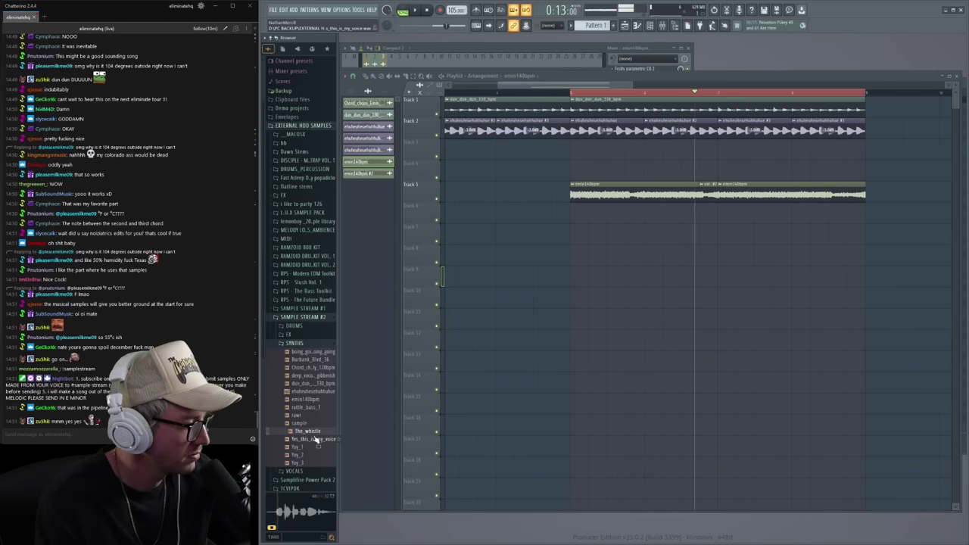
# - Add The_whistle to the playlist on Track 7 and bbx_impact from the FX folder on Track 9 at bar 9
pyautogui.moveTo(315, 435); pyautogui.dragTo(604, 320)
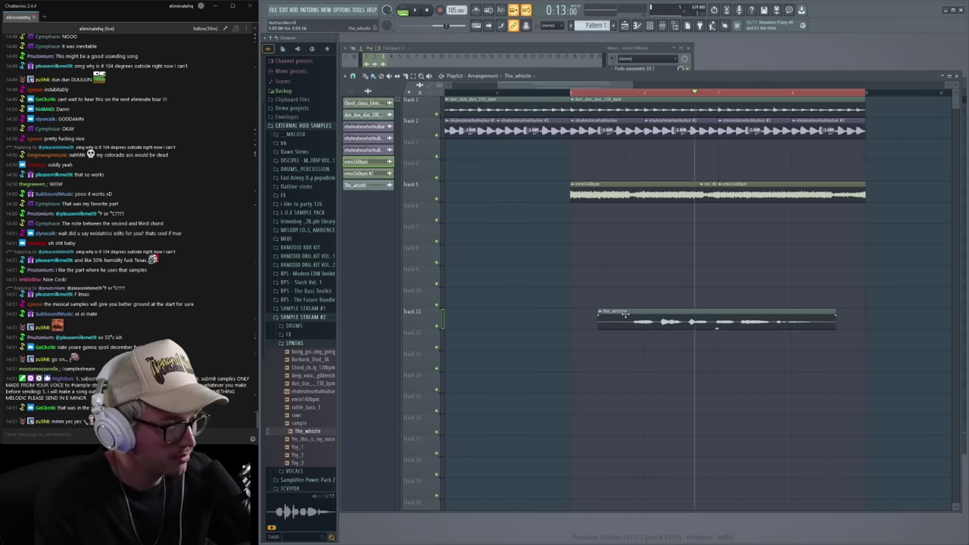
pyautogui.click(297, 335)
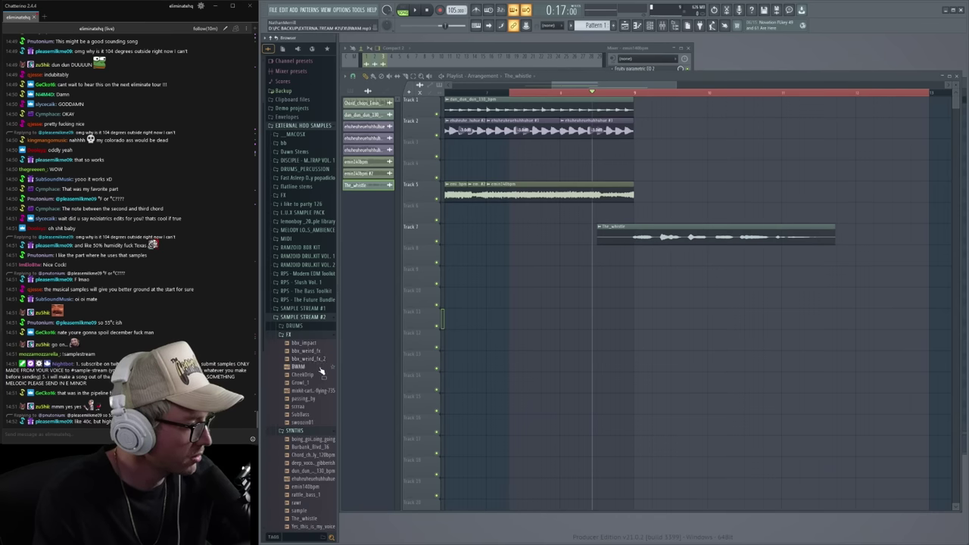
pyautogui.moveTo(306, 343); pyautogui.dragTo(660, 268)
# - Make a unique, reversed copy of the bbx_impact clip and place it on Track 10, ending at bar 9
pyautogui.click(618, 311)
pyautogui.click(640, 369)
pyautogui.doubleClick(641, 320)
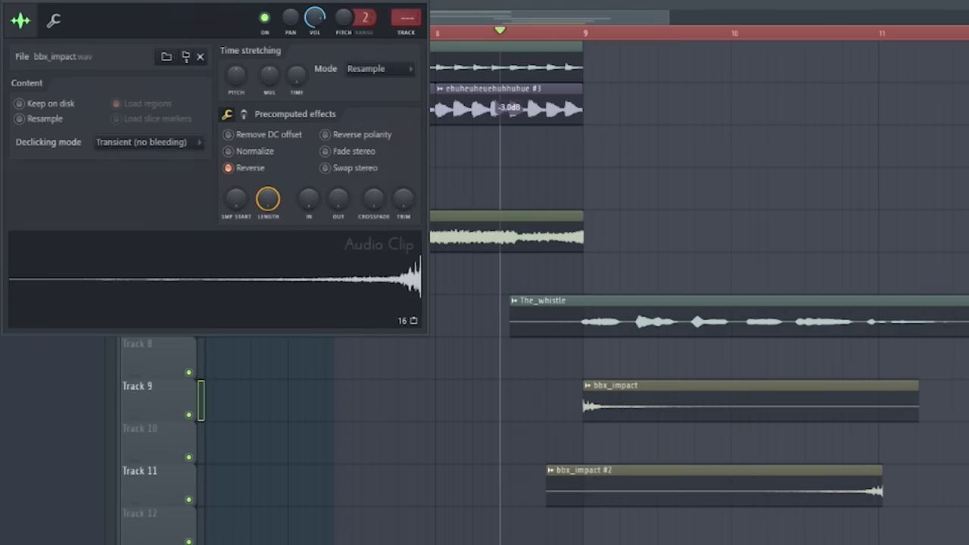
pyautogui.press('Escape')
pyautogui.moveTo(811, 472); pyautogui.dragTo(552, 416)
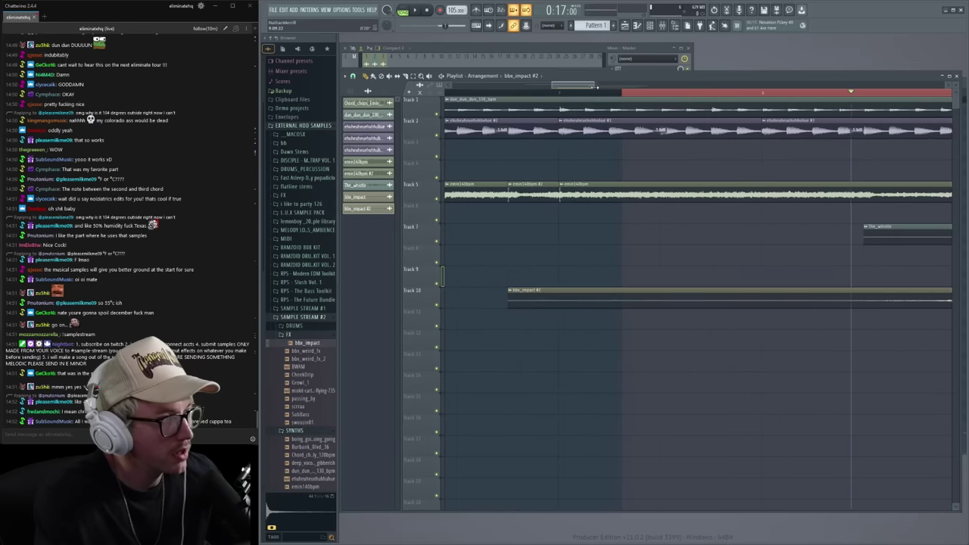
pyautogui.moveTo(597, 85); pyautogui.dragTo(624, 104)
pyautogui.press('space')
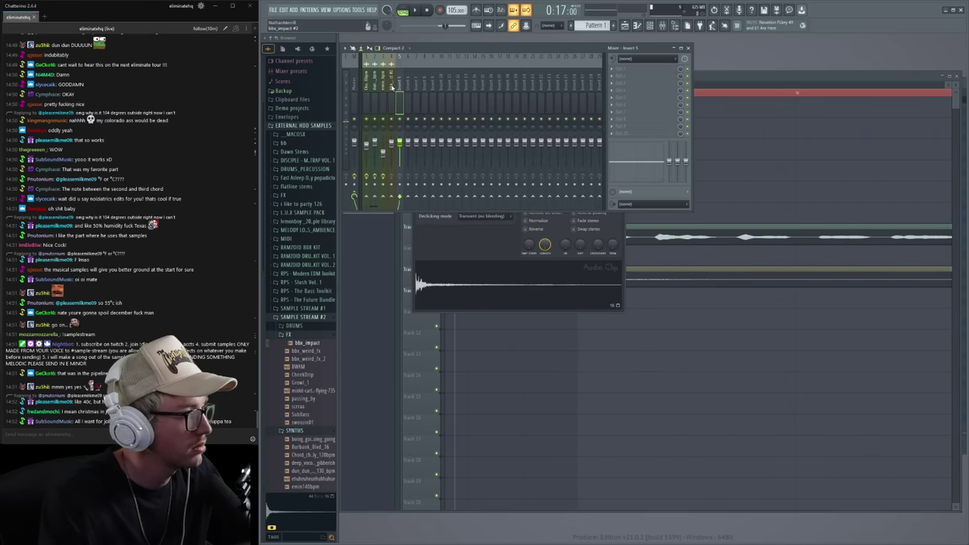
# - Add Fruity Parametric EQ 2 to the first effect slot of the bbx_impact #2 mixer insert
pyautogui.click(390, 85)
pyautogui.click(629, 70)
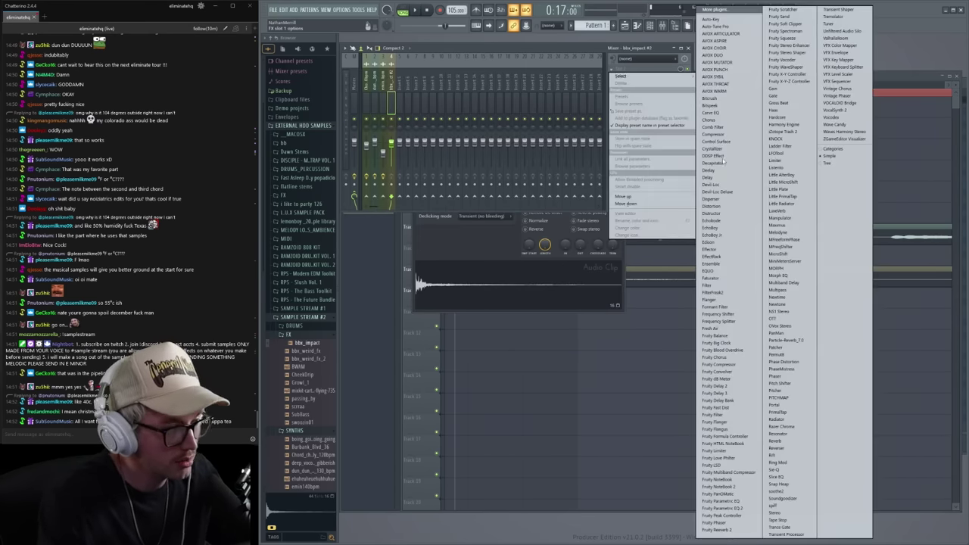
pyautogui.click(757, 507)
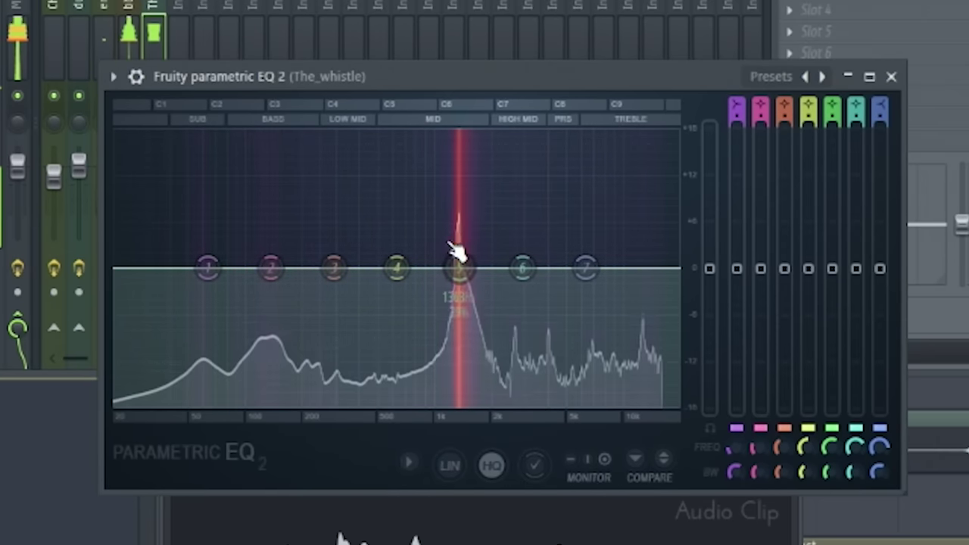
# - Cut the resonant peak near 1.3 kHz with band 5 of The_whistle's Fruity Parametric EQ 2
pyautogui.moveTo(459, 267); pyautogui.dragTo(473, 407)
pyautogui.click(629, 90)
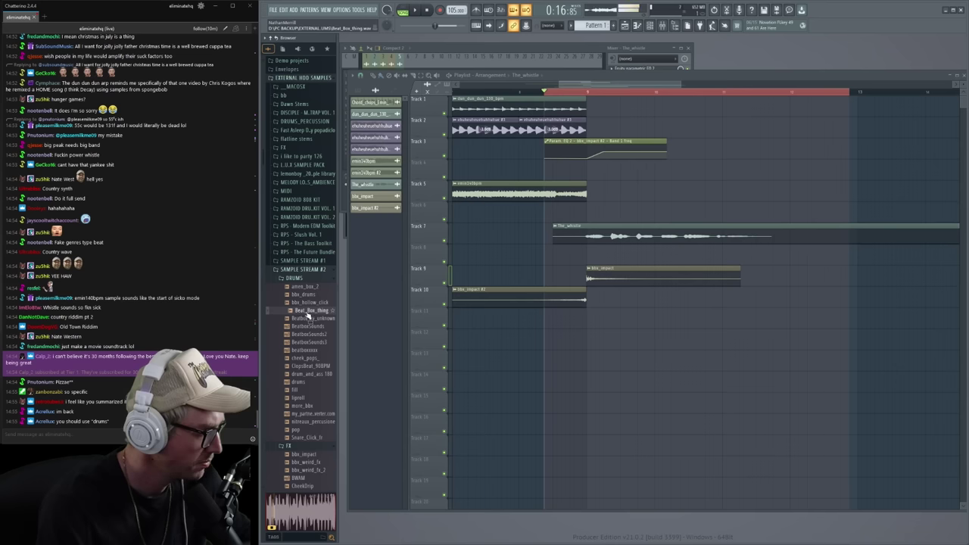
# - Add the Beat_Box_thing sample from the DRUMS folder to the playlist on Track 6
pyautogui.moveTo(307, 316); pyautogui.dragTo(628, 362)
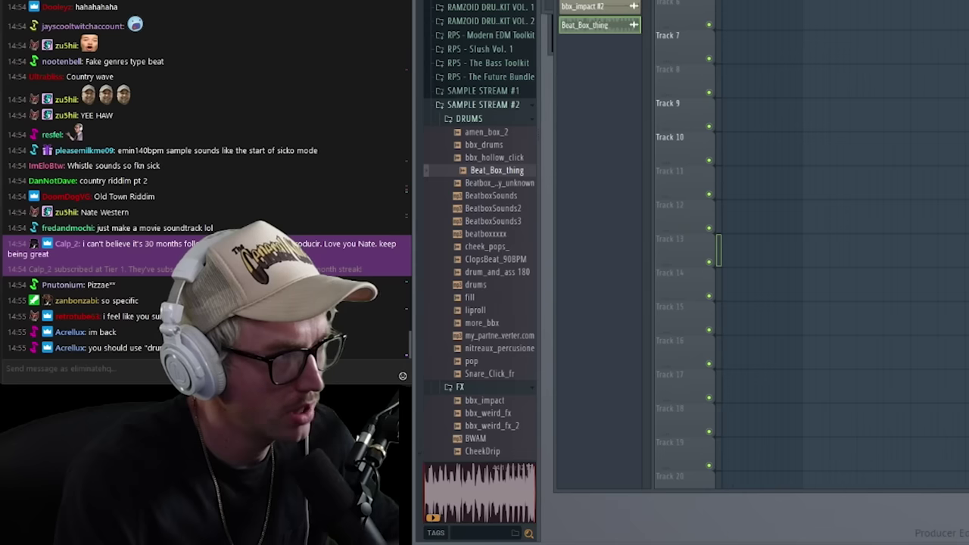
pyautogui.moveTo(617, 194); pyautogui.dragTo(614, 211)
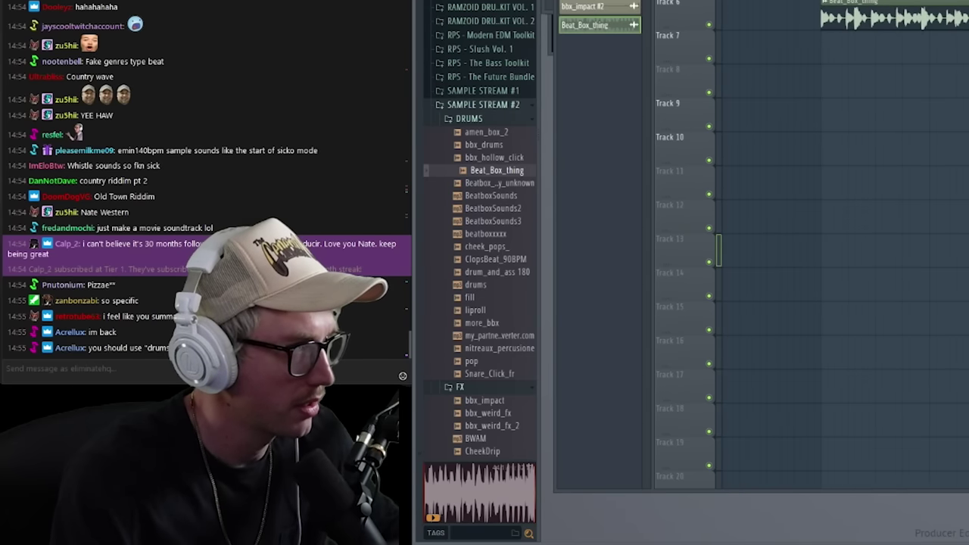
pyautogui.hotkey('ctrl', 'a')
pyautogui.hotkey('ctrl', 'd')
pyautogui.scroll(3, 842, 257)
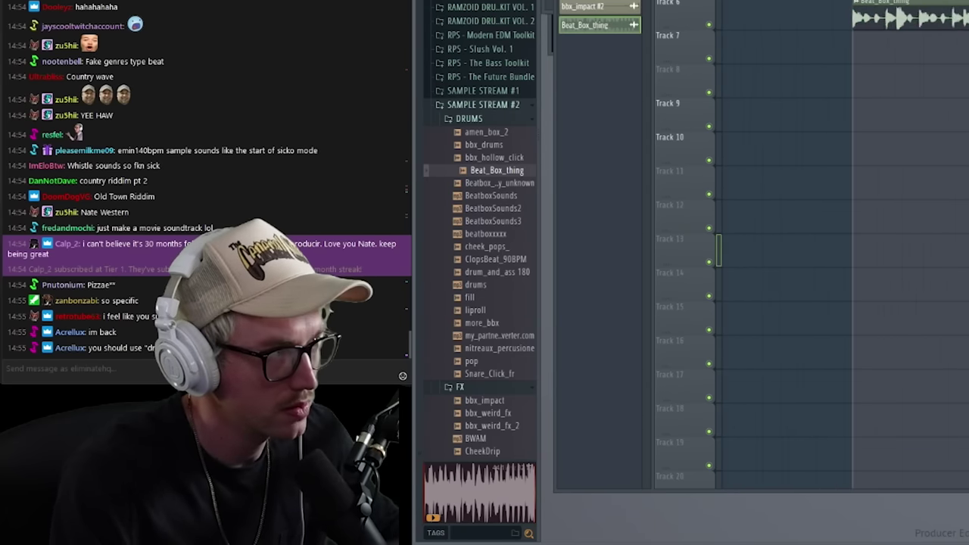
pyautogui.hscroll(3, 842, 257)
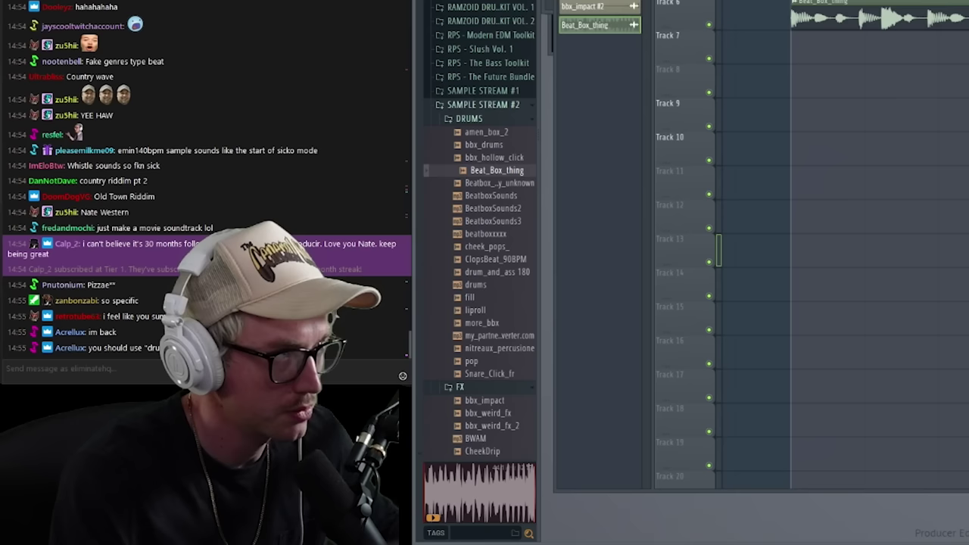
pyautogui.scroll(-2, 842, 257)
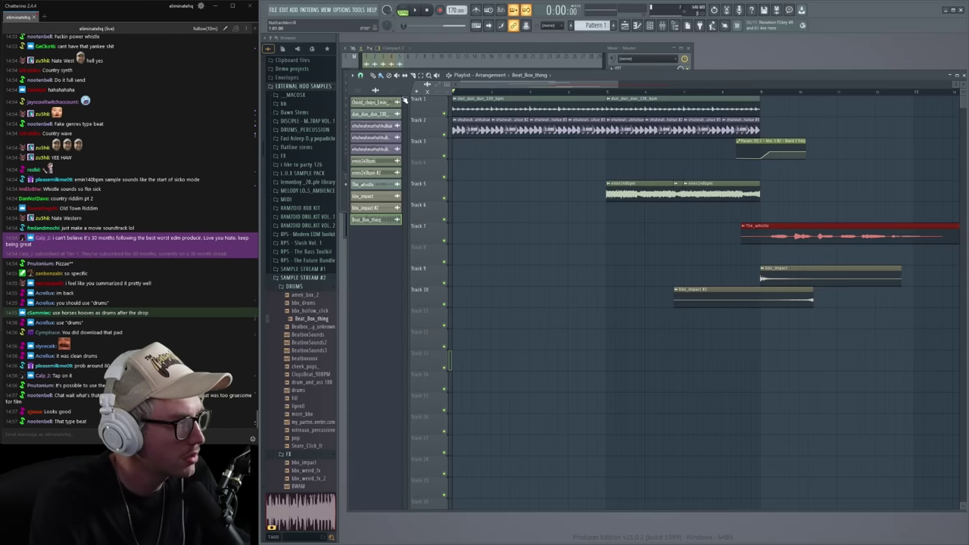
# - Play back the arrangement at 170 BPM to check the ehuheuheuehuhhuhue clips on Track 2 and the emin140bpm clips
pyautogui.press('space')
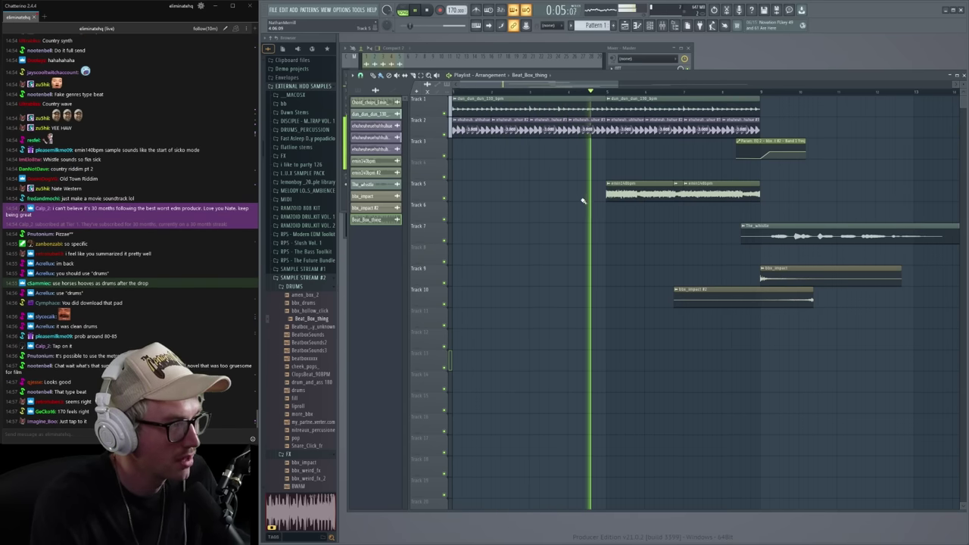
pyautogui.press('space')
pyautogui.moveTo(616, 83); pyautogui.dragTo(661, 83)
pyautogui.press('space')
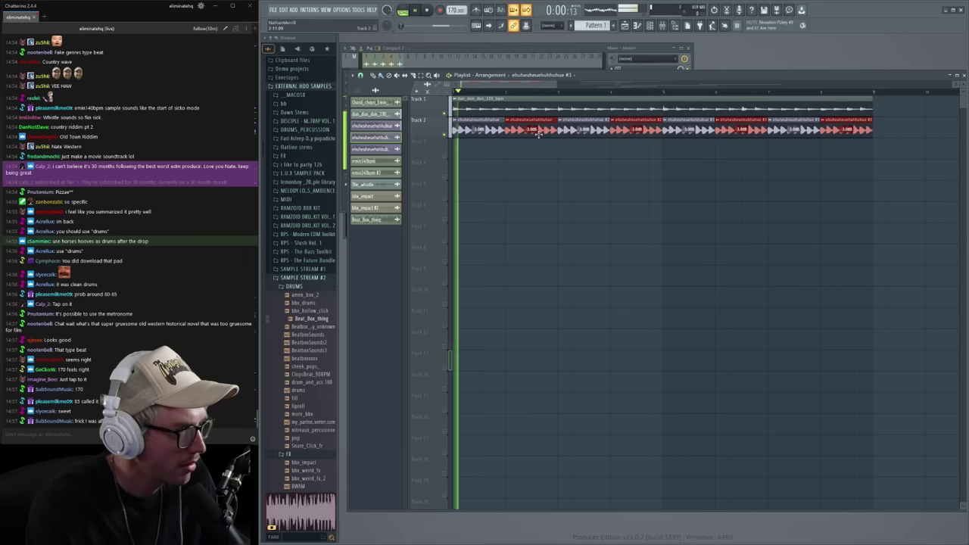
pyautogui.hotkey('ctrl', 'd')
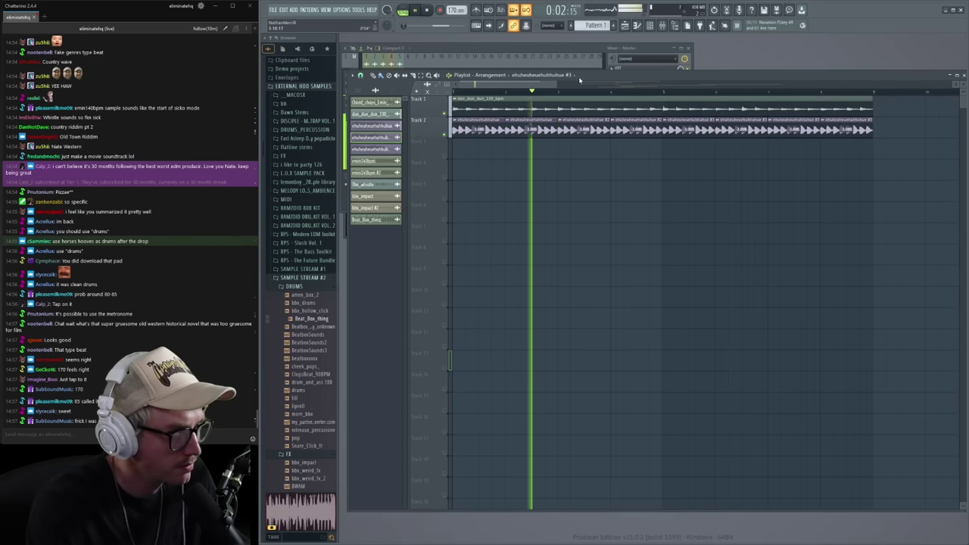
pyautogui.moveTo(557, 84); pyautogui.dragTo(694, 99)
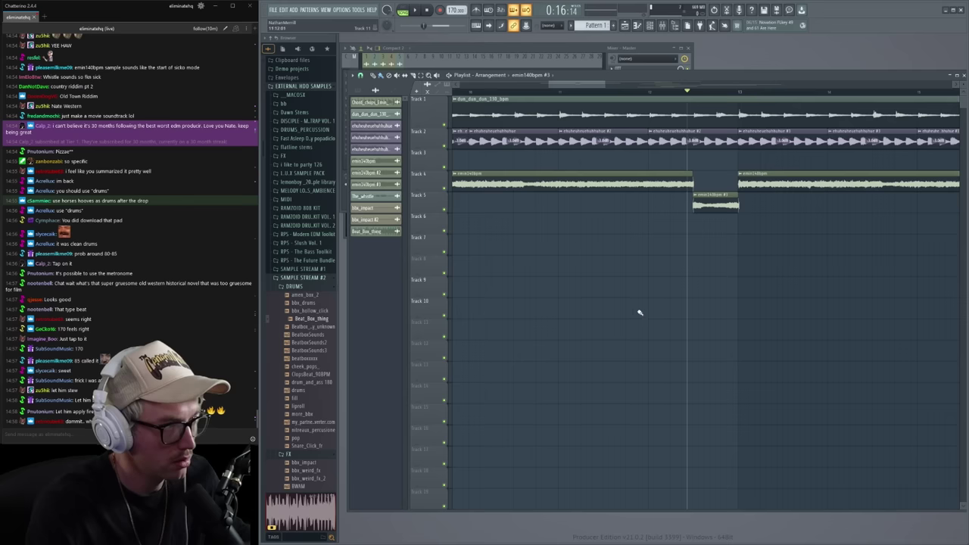
pyautogui.press('space')
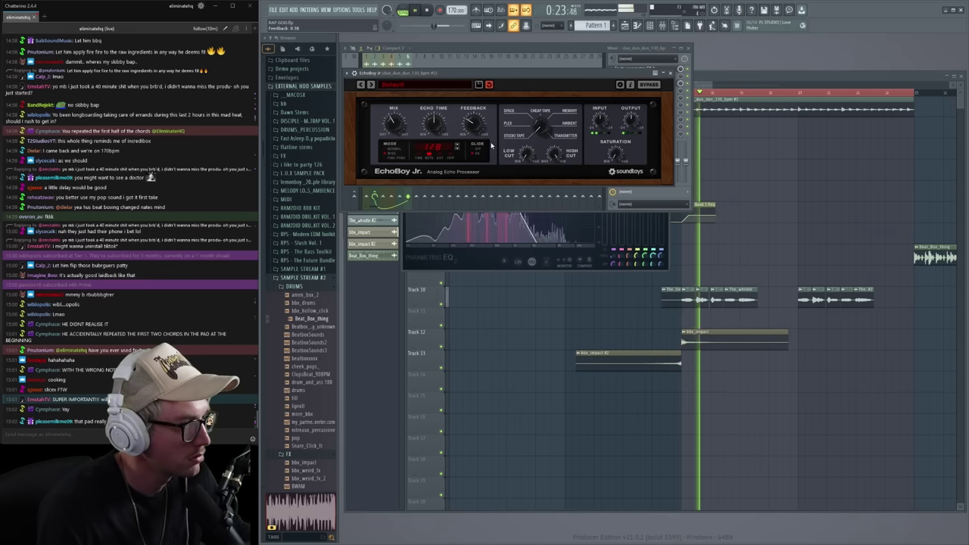
# - Leave EchoBoy Jr. and open Fruity Parametric EQ 2 on the dun_dun_dun_130_bpm #2 mixer insert
pyautogui.click(790, 169)
pyautogui.click(642, 67)
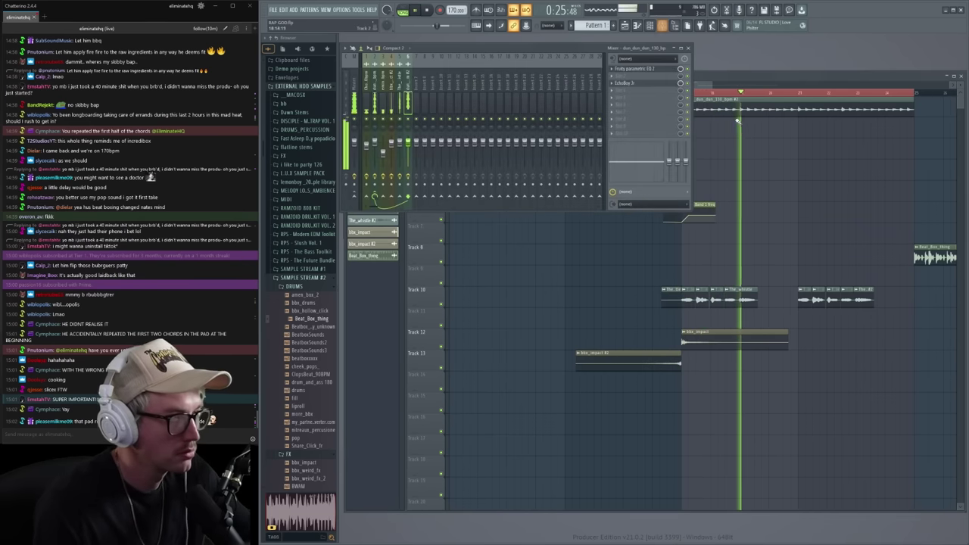
pyautogui.click(642, 70)
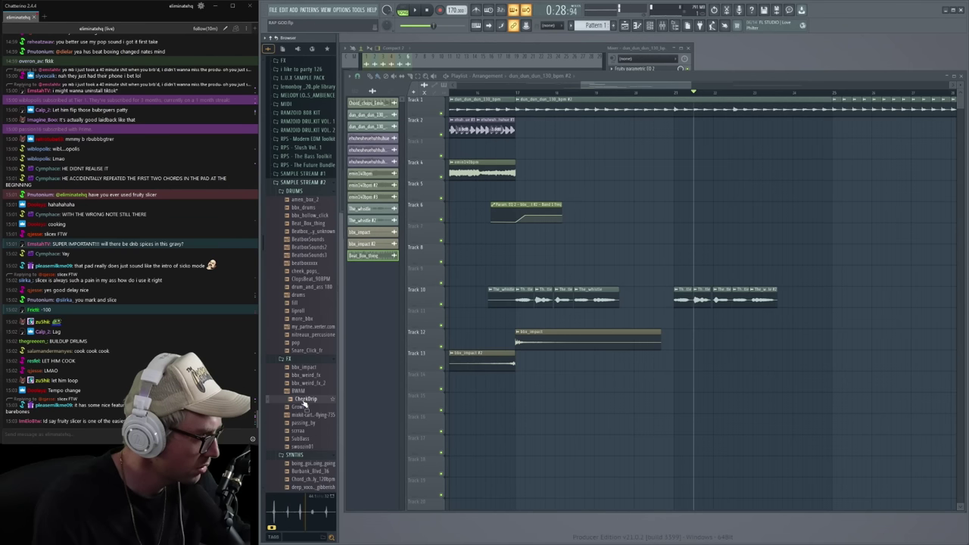
# - Place bbx_weird_fx from the FX folder on Track 9 at bar 25 and loop the section starting there
pyautogui.click(307, 375)
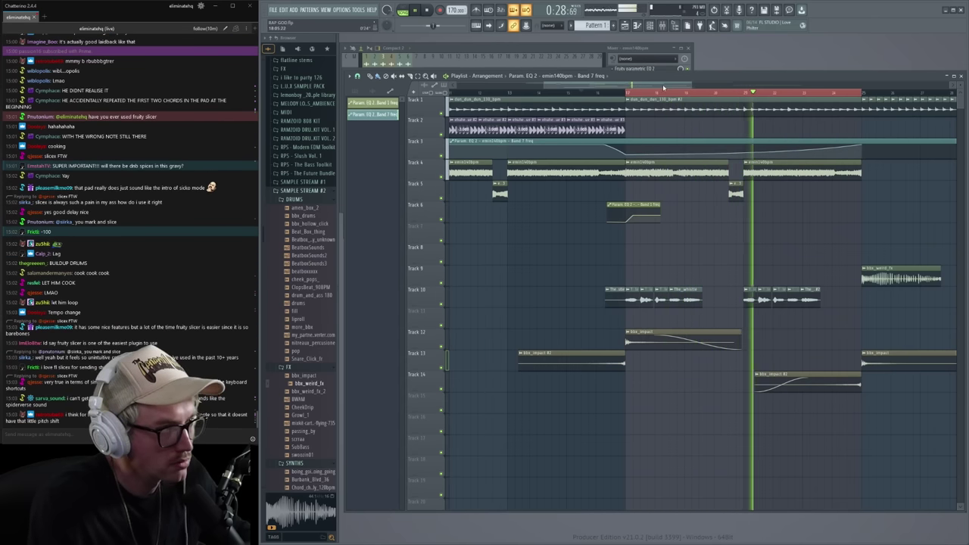
pyautogui.hscroll(3, 804, 212)
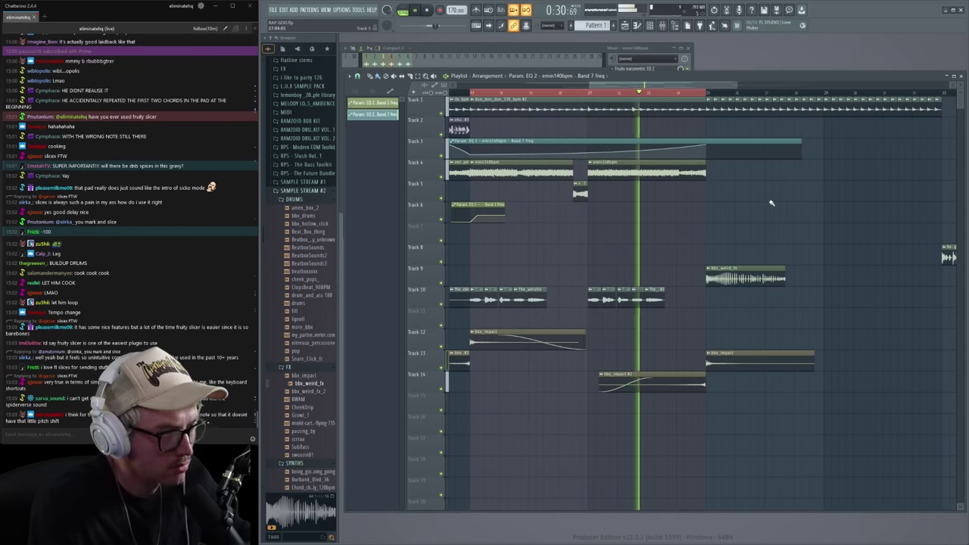
pyautogui.keyDown('ctrl'); pyautogui.click(540, 93); pyautogui.keyUp('ctrl')
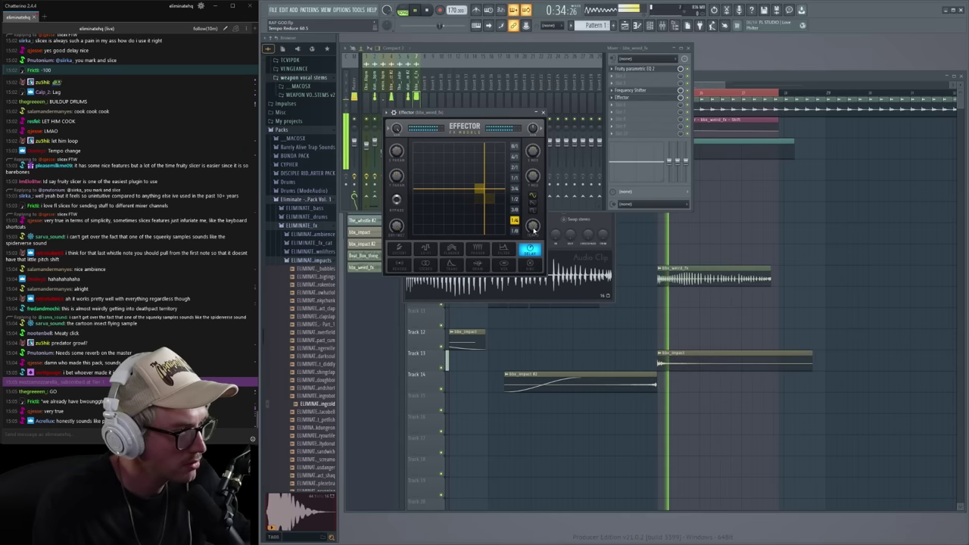
# - Adjust the Effector's XY pad on the bbx_weird_fx insert and open that insert's Fruity Parametric EQ 2
pyautogui.moveTo(479, 189); pyautogui.dragTo(488, 191)
pyautogui.click(636, 69)
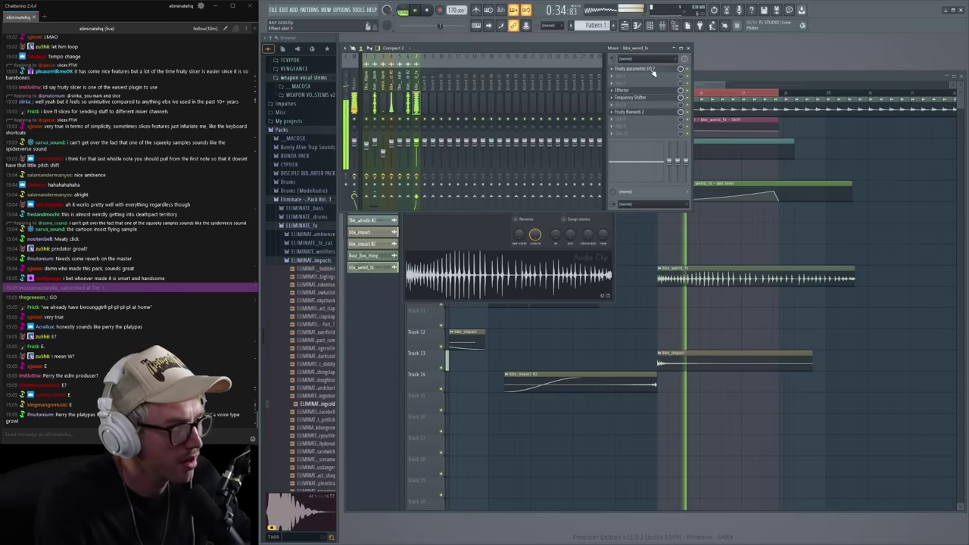
pyautogui.click(653, 70)
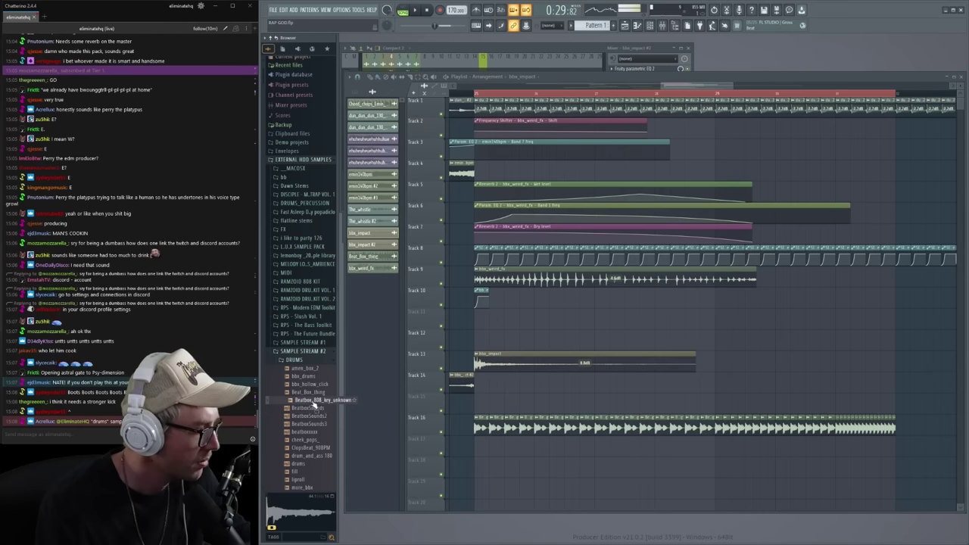
# - Place Beatbox_808_key_unknown from the DRUMS folder on Track 20 at bar 25 and audition it in playback
pyautogui.moveTo(313, 400); pyautogui.dragTo(579, 406)
pyautogui.rightClick(580, 405)
pyautogui.press('space')
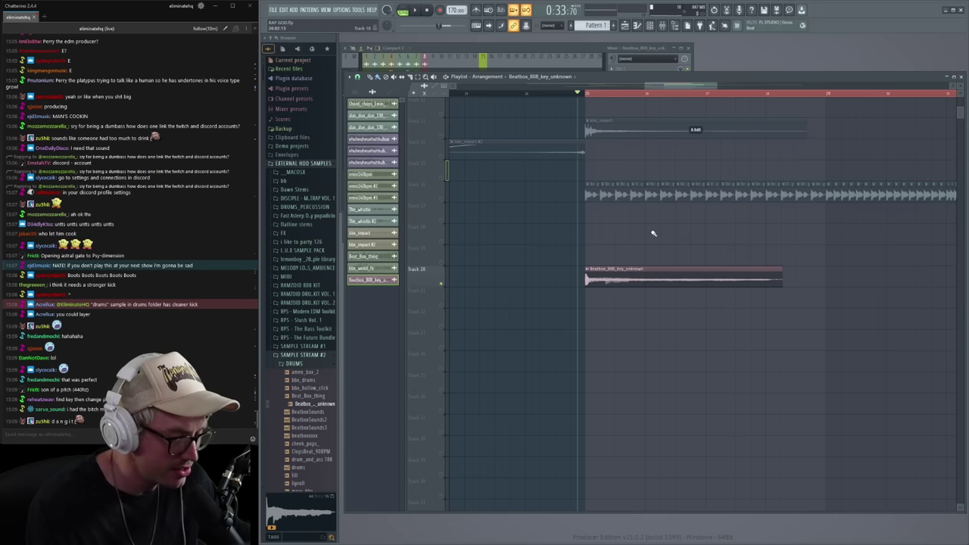
pyautogui.press('space')
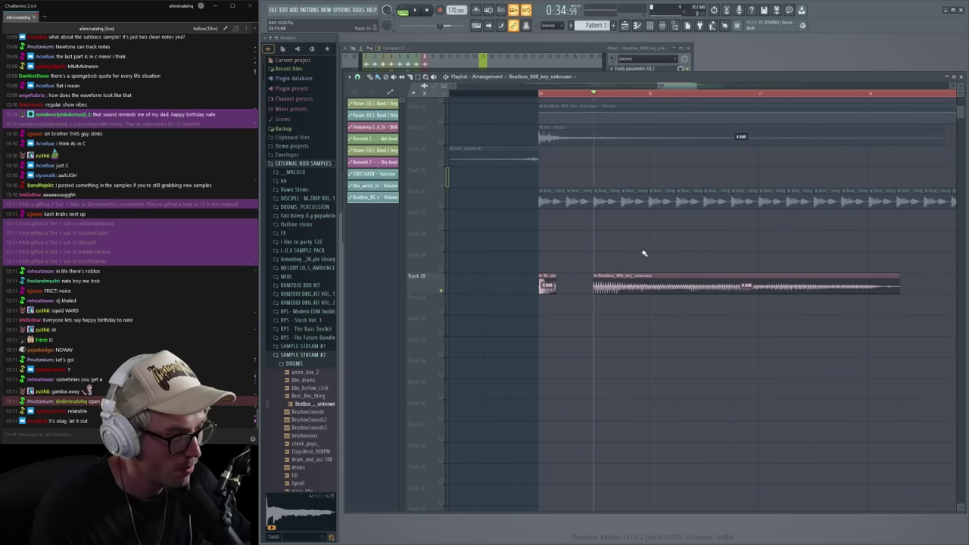
pyautogui.press('space')
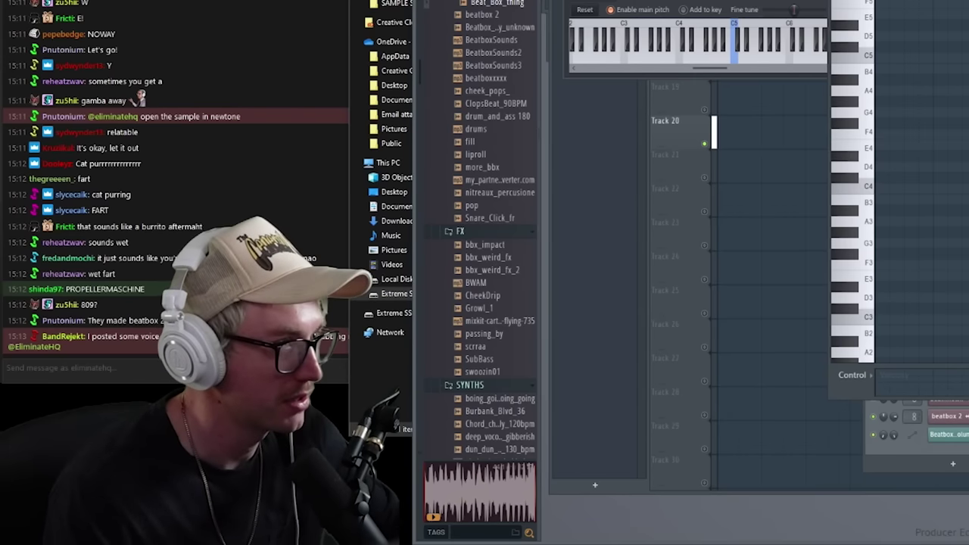
# - Audition the beatbox 2 sample at higher pitches in the piano roll
pyautogui.scroll(1, 921, 181)
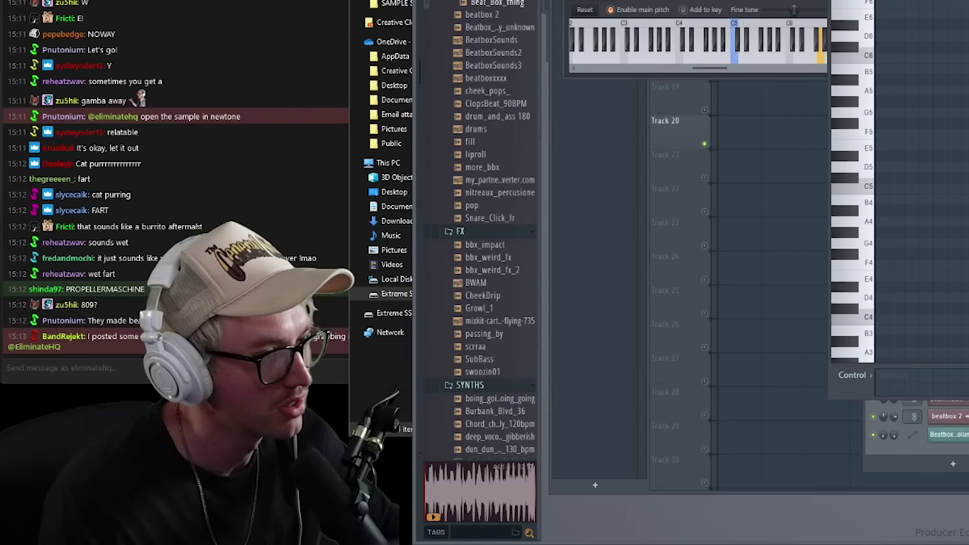
pyautogui.click(874, 70)
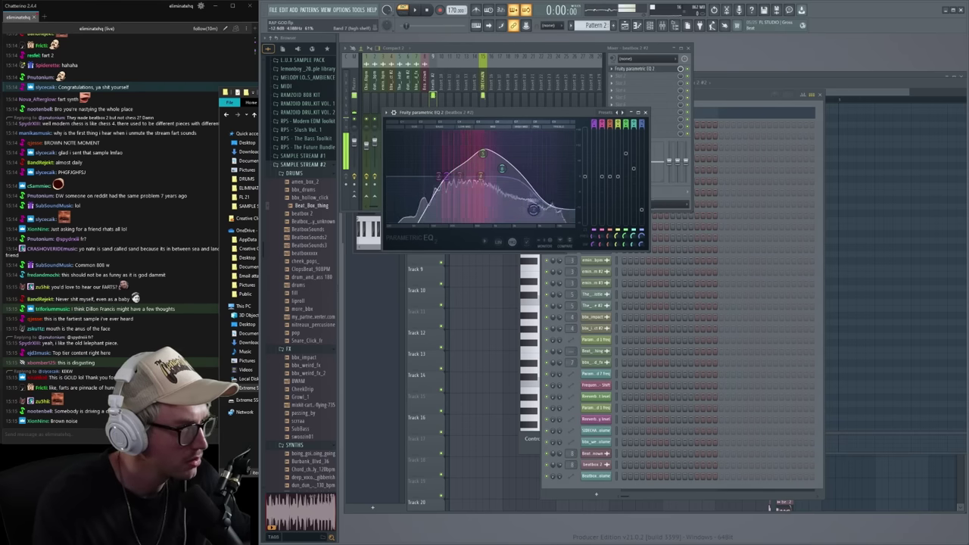
# - Add Decapitator after the EQ on the beatbox 2 #2 insert, adjust its Drive and turn on Punish
pyautogui.click(680, 69)
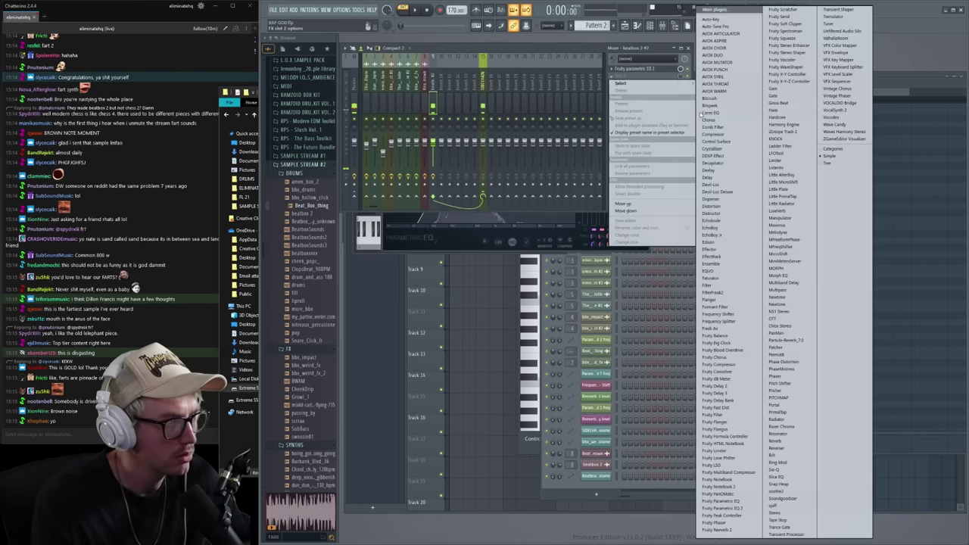
pyautogui.click(737, 213)
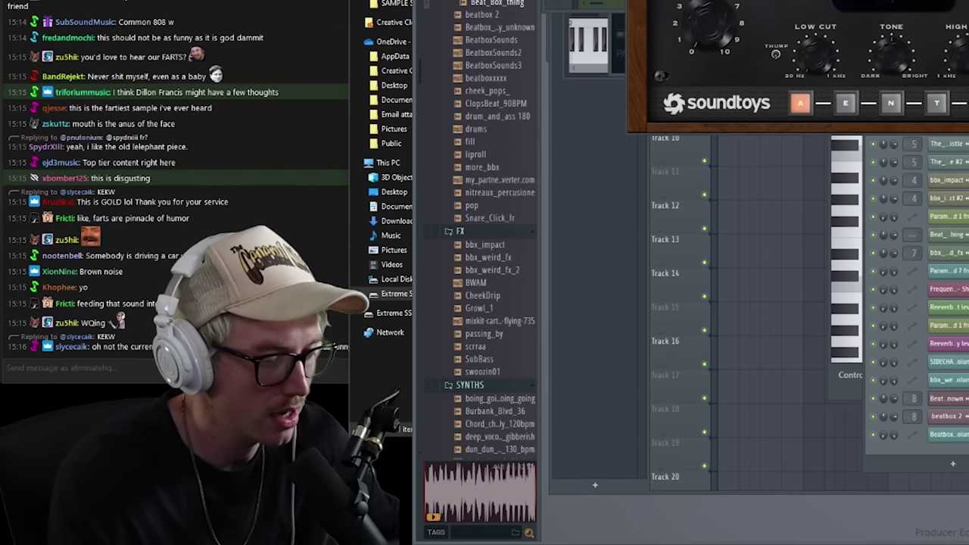
pyautogui.moveTo(712, 9); pyautogui.dragTo(692, 0)
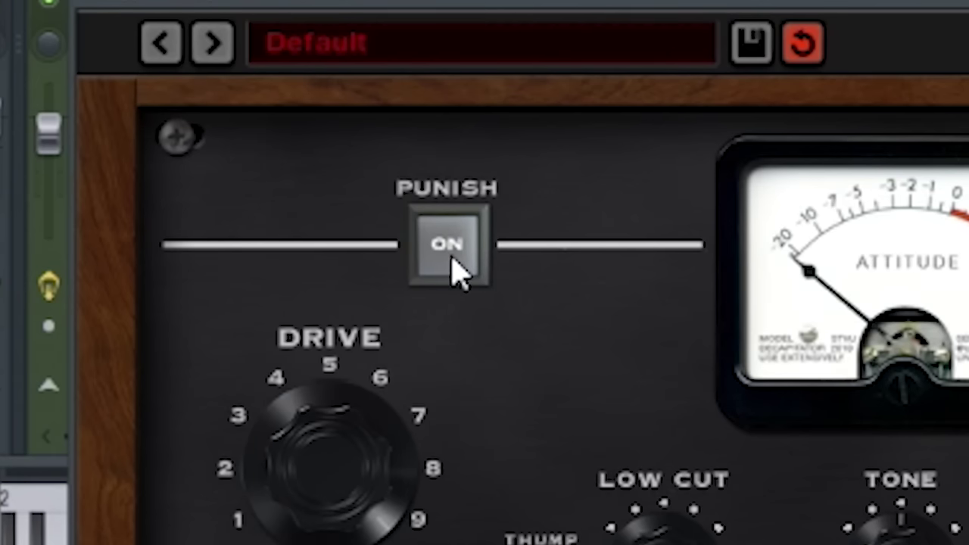
pyautogui.click(452, 259)
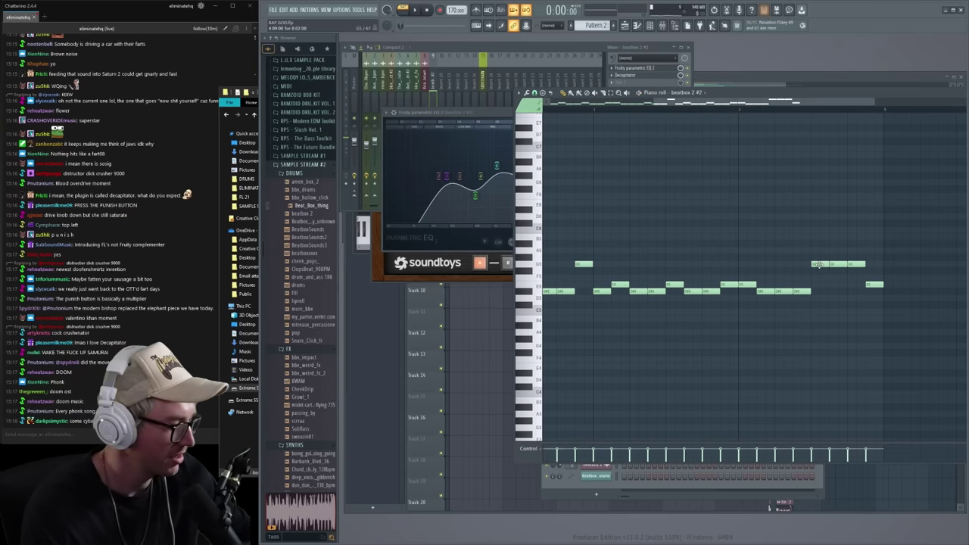
# - Return to the playlist and place the beatbox 2 melody, Pattern 2, on Track 18 at bar 25
pyautogui.press('F6')
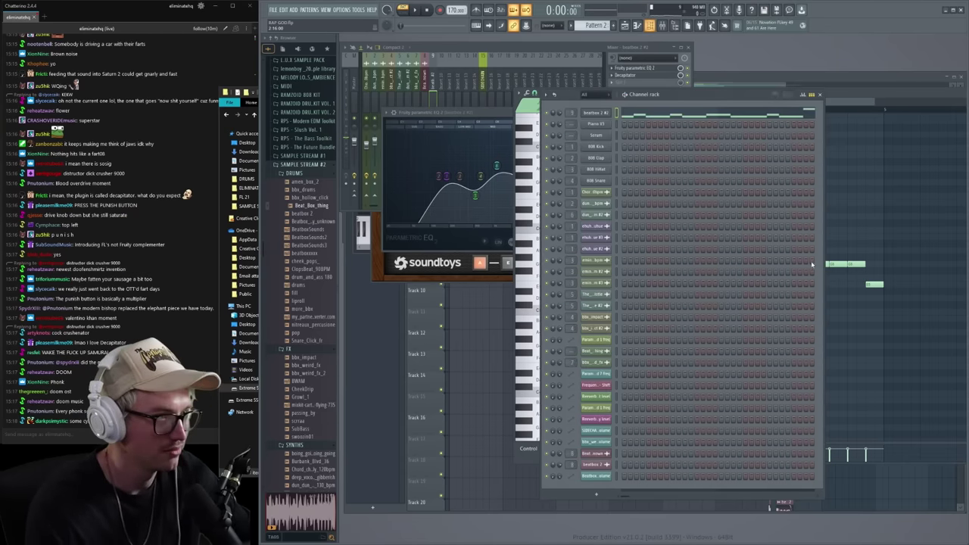
pyautogui.press('F5')
pyautogui.moveTo(711, 228); pyautogui.dragTo(447, 92)
pyautogui.scroll(5, 478, 95)
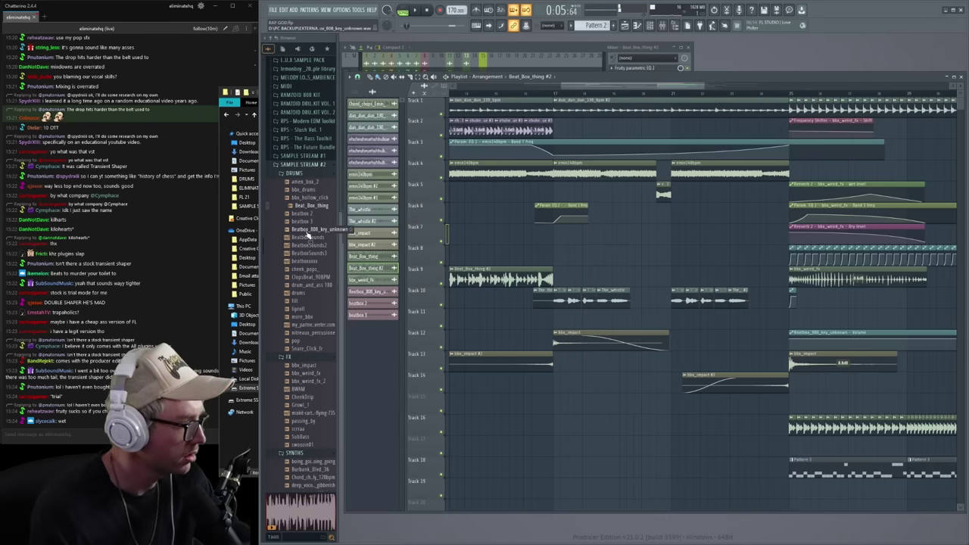
# - Place walkie_talkie_england_man_perfect from the VOCALS folder on Track 17 around bar 17 and route it to mixer insert 16
pyautogui.scroll(-10, 308, 235)
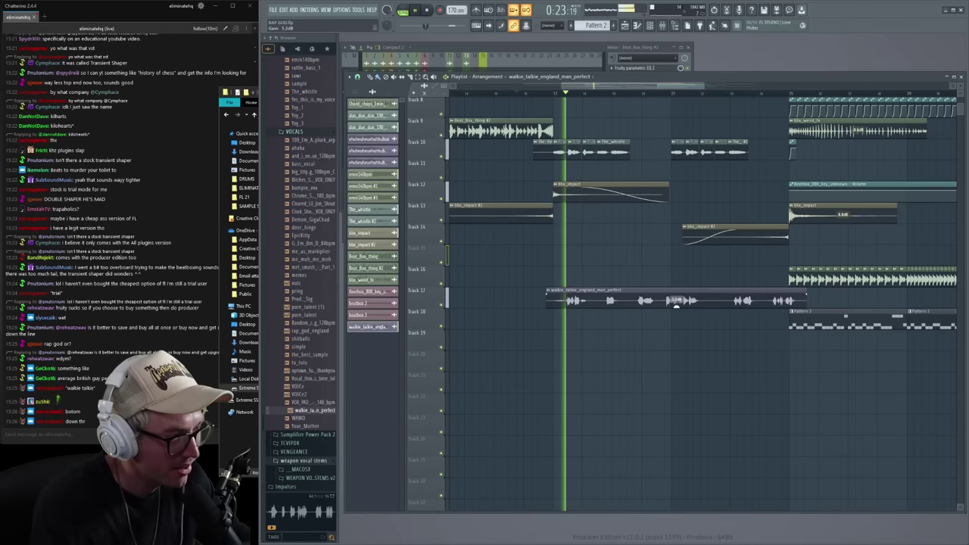
pyautogui.doubleClick(642, 300)
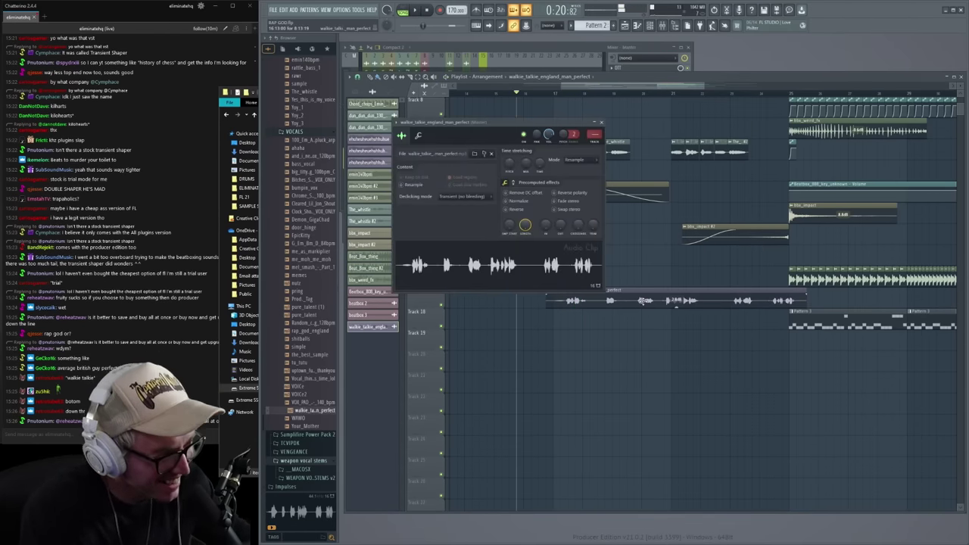
pyautogui.rightClick(497, 56)
pyautogui.moveTo(530, 144)
pyautogui.click(598, 144)
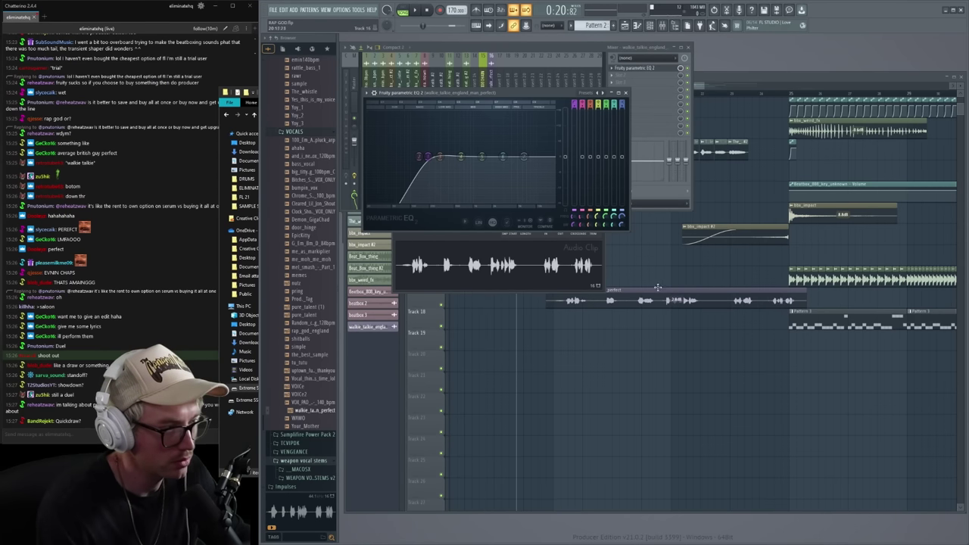
# - Add EchoBoy Jr. to slot 3 of the walkie_talkie_england_man_perfect mixer insert
pyautogui.click(646, 84)
pyautogui.click(735, 237)
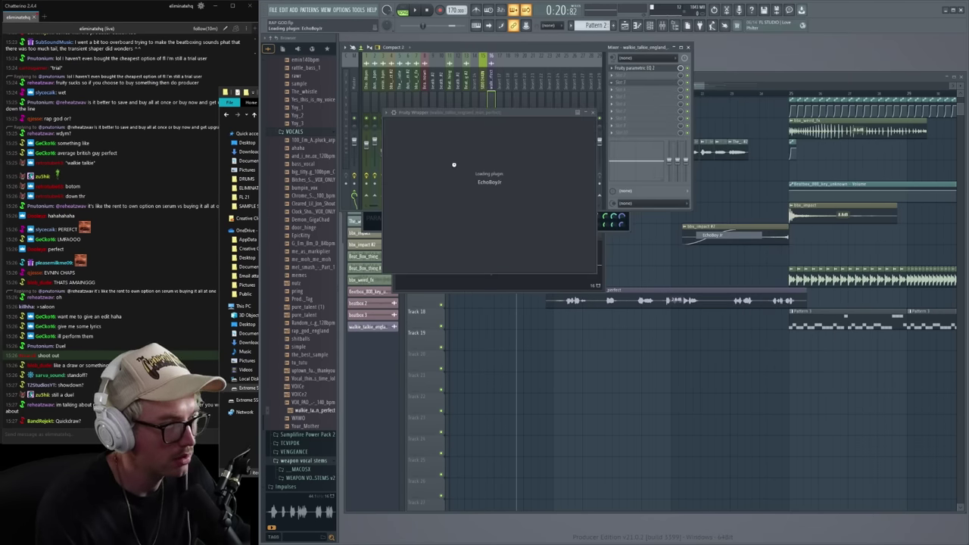
# - Place the WAWO vocal from the VOCALS folder on Track 16 of the playlist at bar 9
pyautogui.click(677, 303)
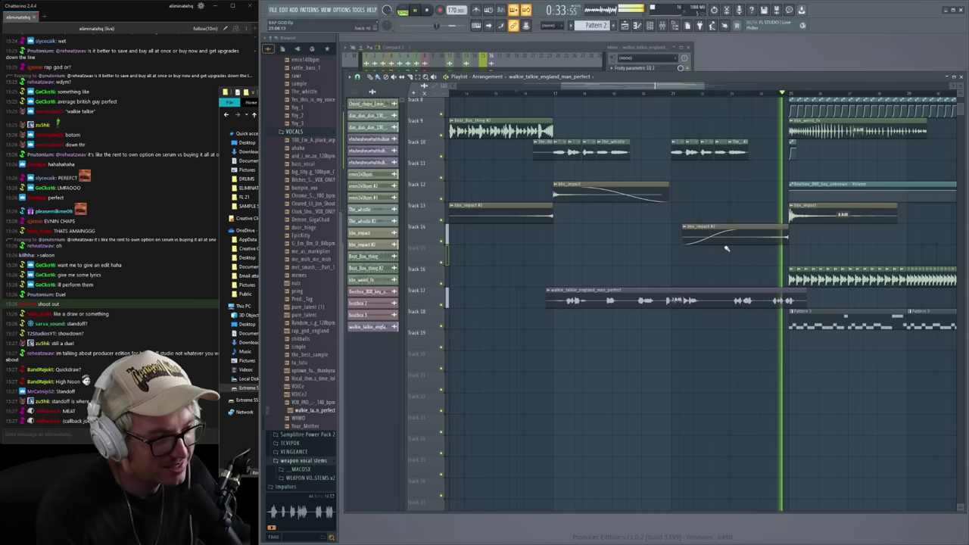
pyautogui.click(358, 76)
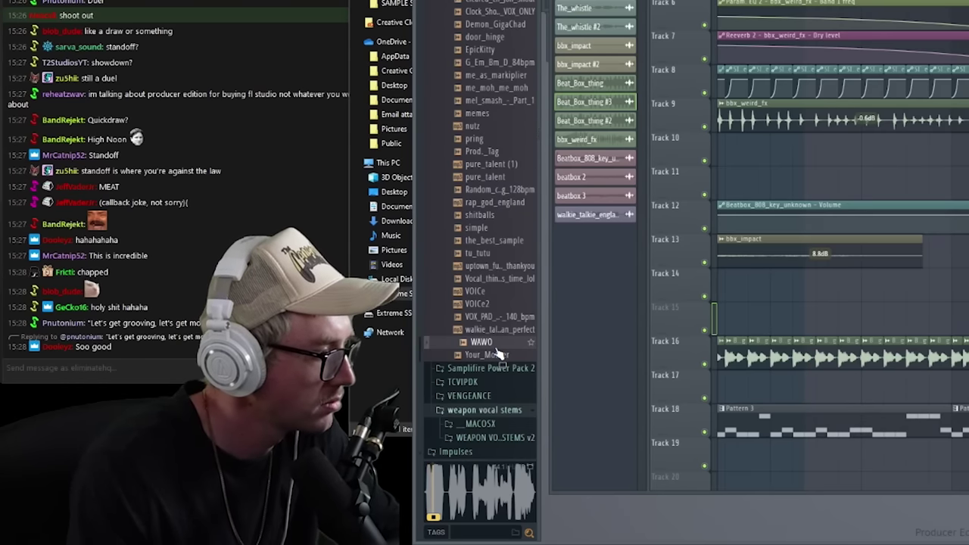
pyautogui.click(497, 349)
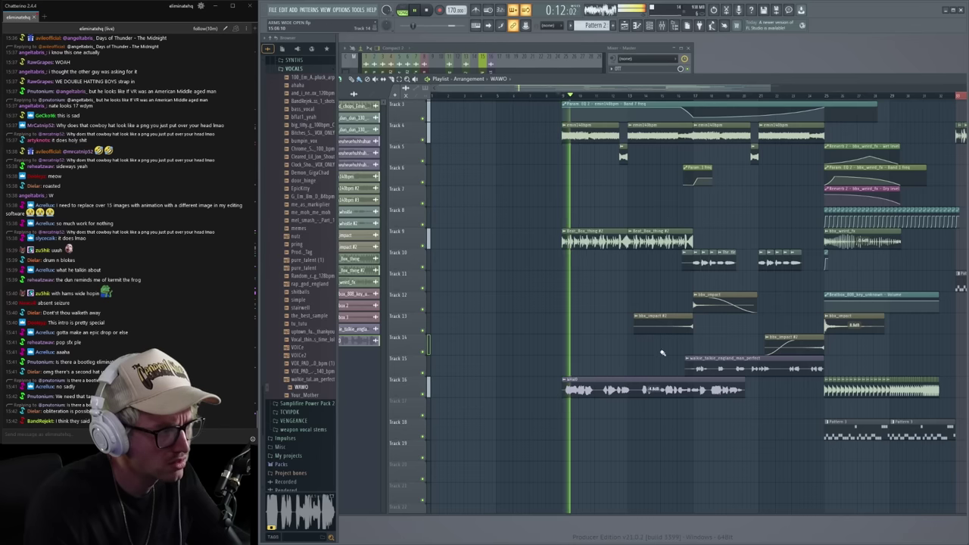
# - Stop playback and route the WAWO channel to mixer insert 17
pyautogui.press('space')
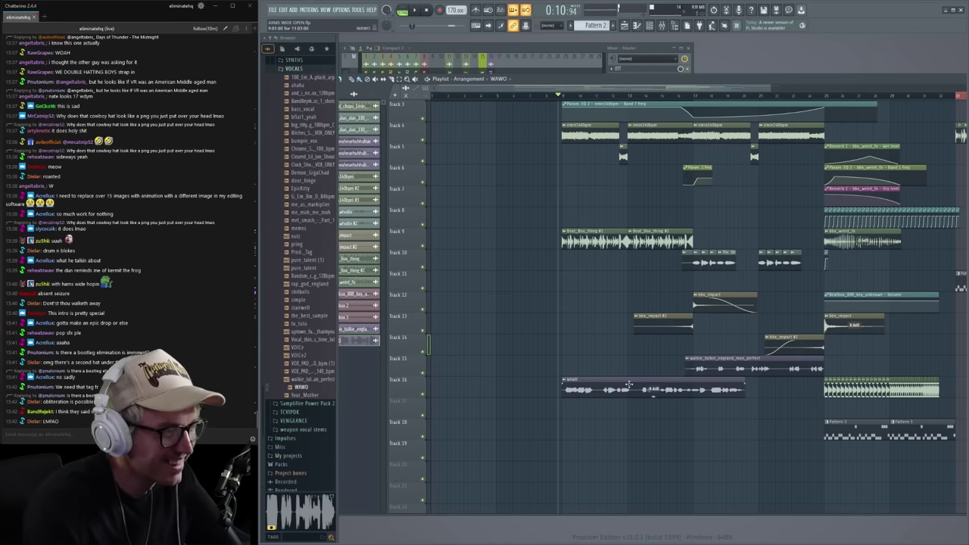
pyautogui.doubleClick(618, 376)
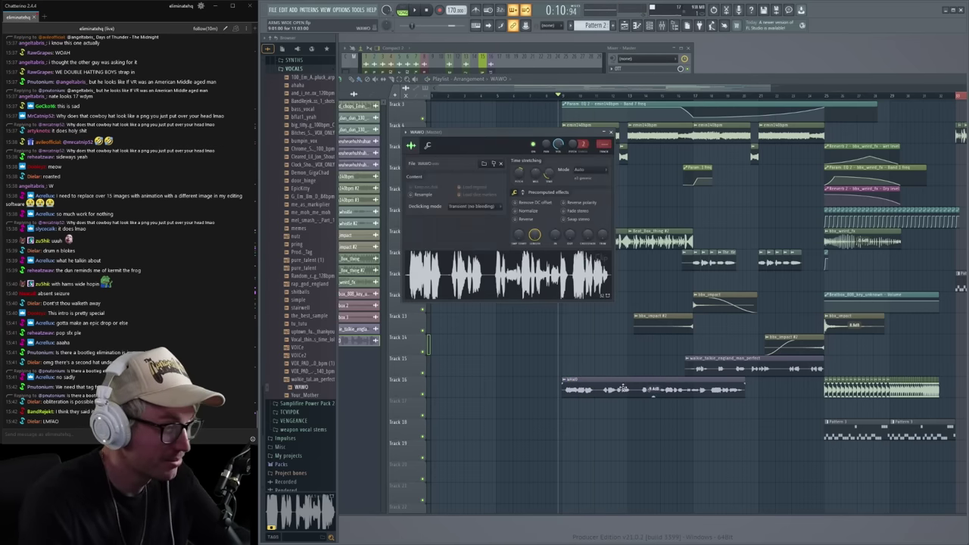
pyautogui.press('F9')
pyautogui.rightClick(499, 89)
pyautogui.moveTo(551, 140)
pyautogui.click(616, 140)
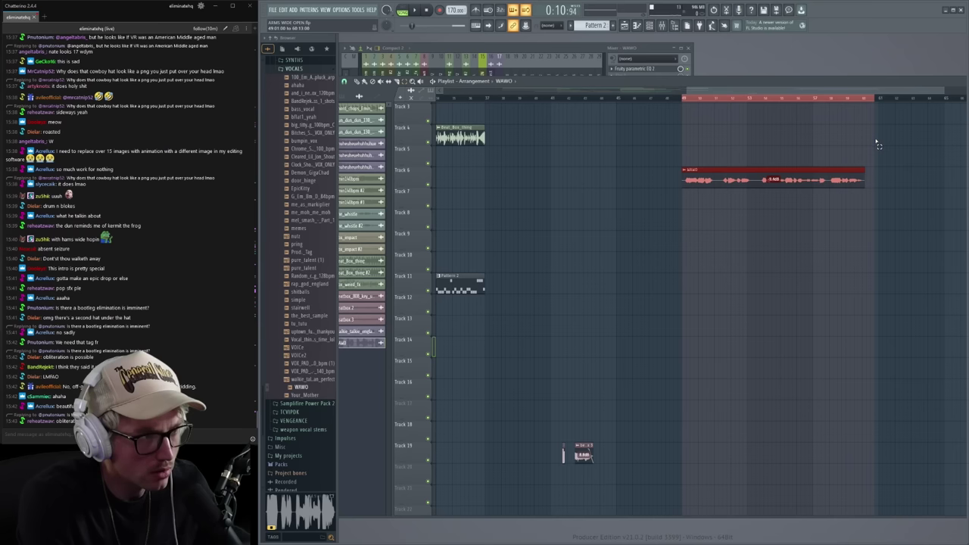
# - Process WAWO with Manipulator on its mixer insert and end the first phrase of its Pattern 4 melody on a lower note
pyautogui.doubleClick(772, 178)
pyautogui.press('F9')
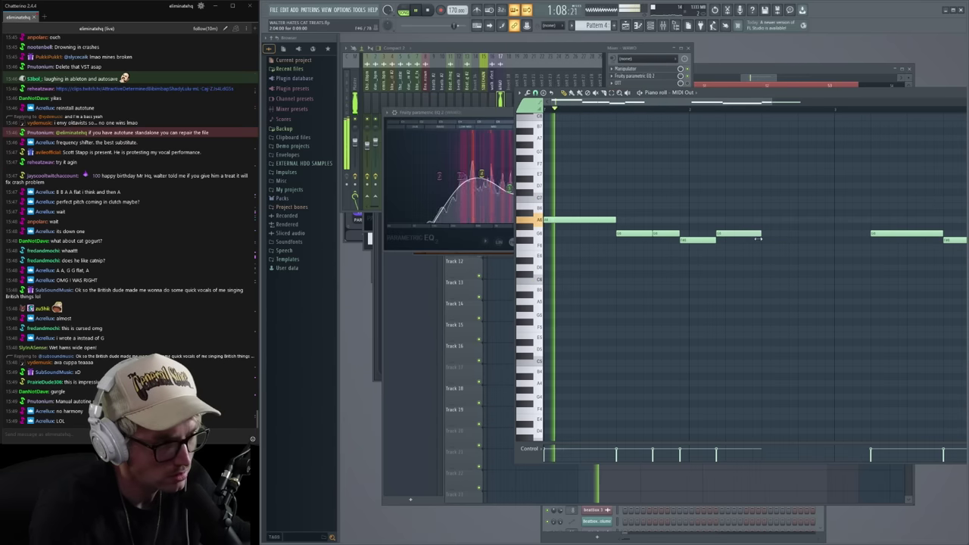
pyautogui.click(757, 253)
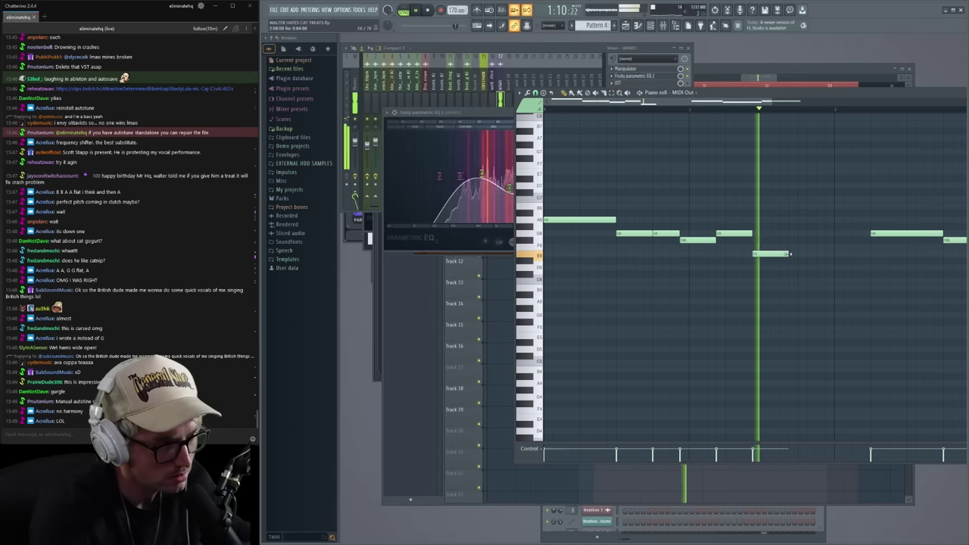
pyautogui.click(755, 69)
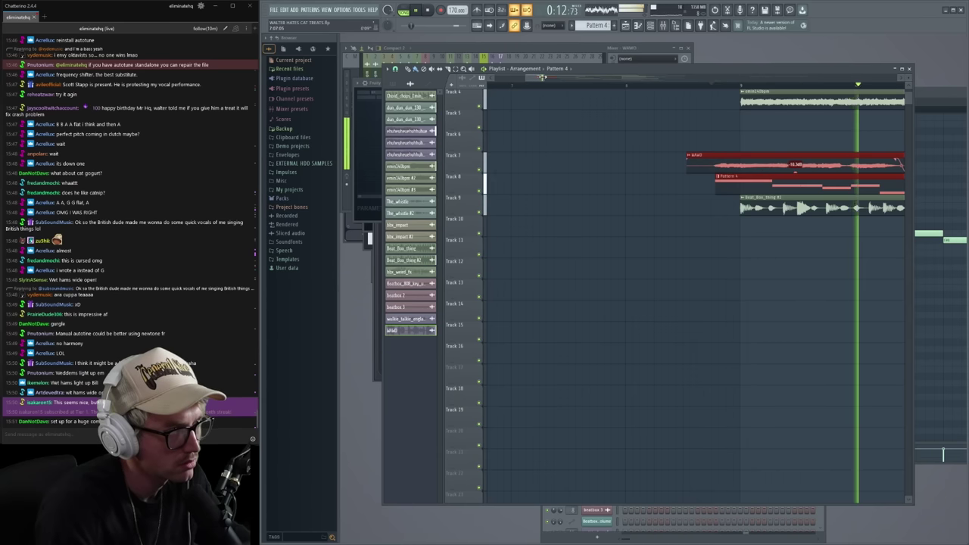
# - Cut both WAWO clips and the Pattern 4 clip from Tracks 7 and 8 of the playlist
pyautogui.scroll(-3, 662, 116)
pyautogui.hotkey('ctrl', 'z')
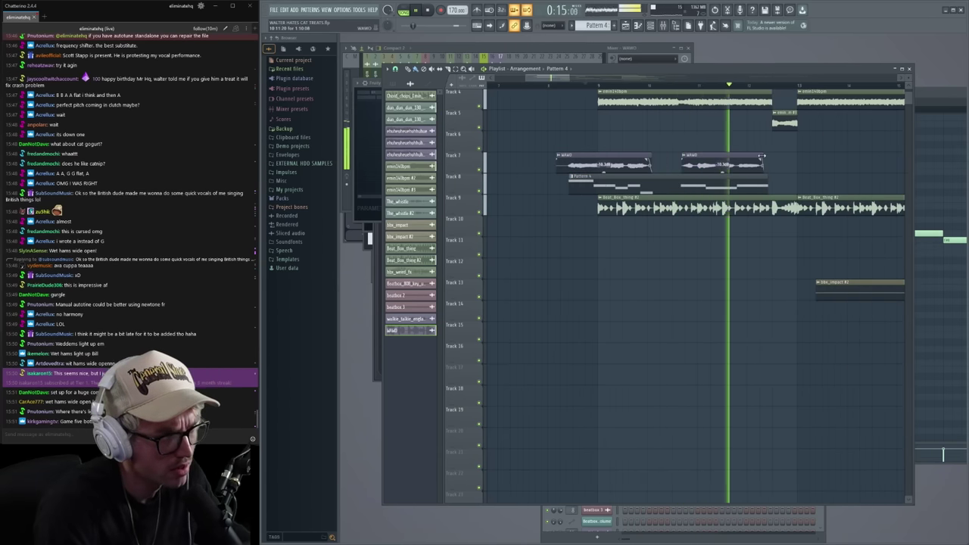
pyautogui.moveTo(708, 153); pyautogui.dragTo(497, 187)
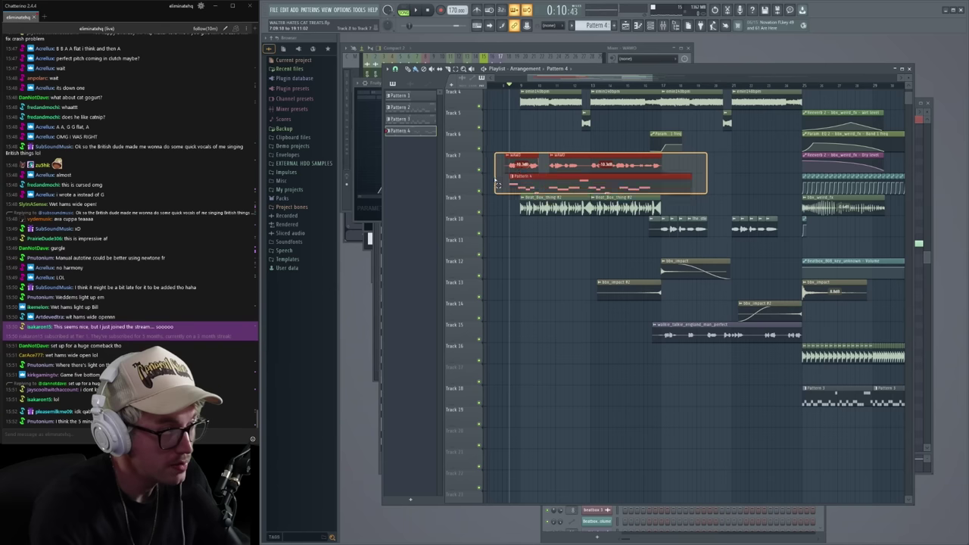
pyautogui.hotkey('ctrl', 'x')
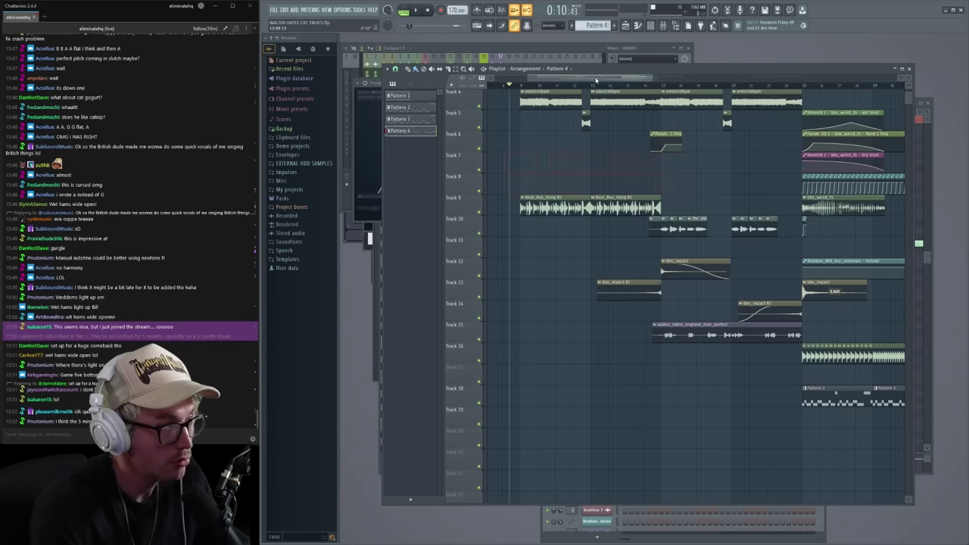
# - Place something_for_the_intro_maybe on Track 7 at the start of the song and adjust the fade-out at its end
pyautogui.moveTo(609, 78); pyautogui.dragTo(938, 123)
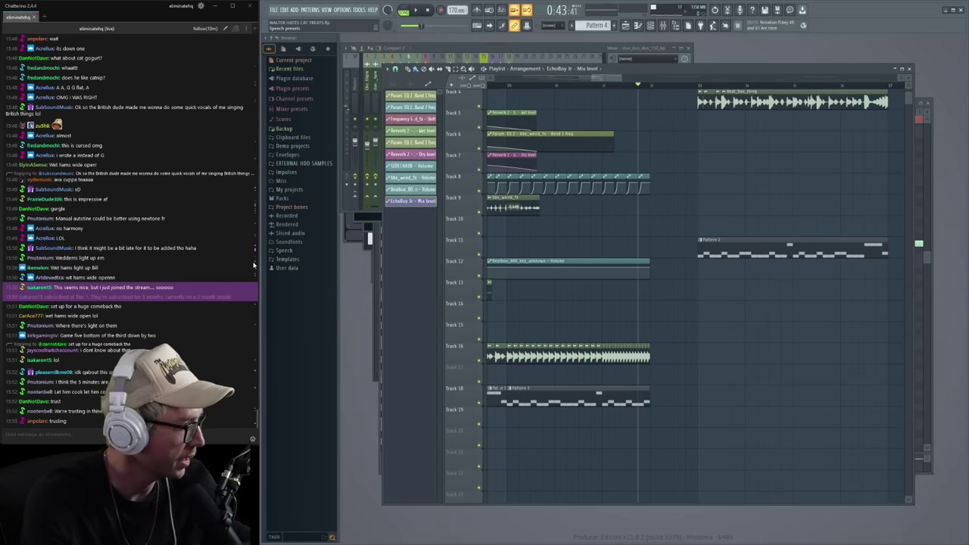
pyautogui.click(304, 164)
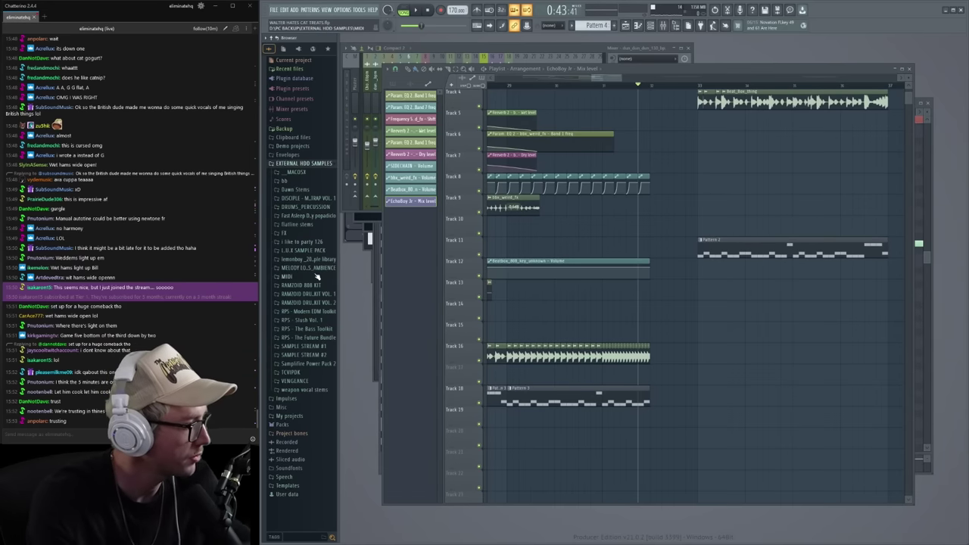
pyautogui.click(312, 290)
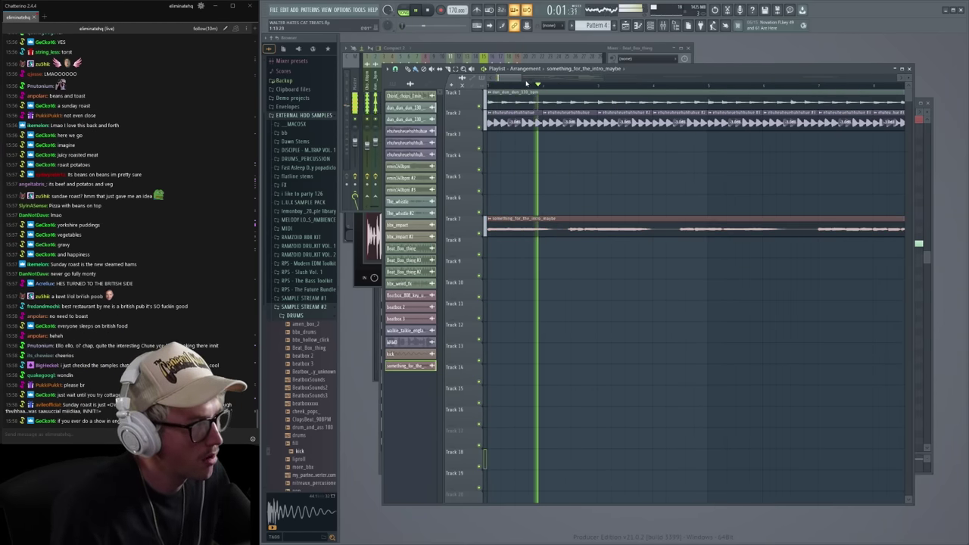
pyautogui.moveTo(553, 85); pyautogui.dragTo(600, 89)
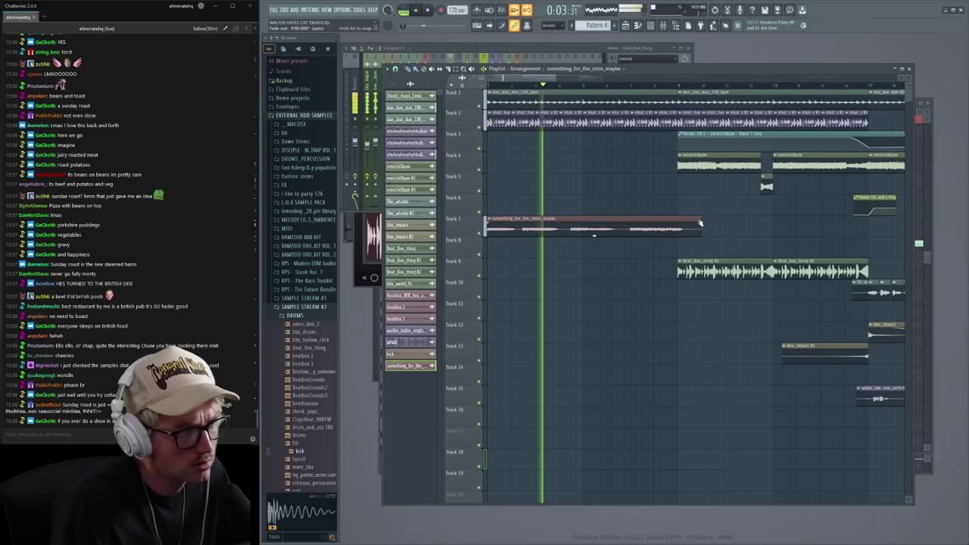
pyautogui.moveTo(700, 220); pyautogui.dragTo(696, 227)
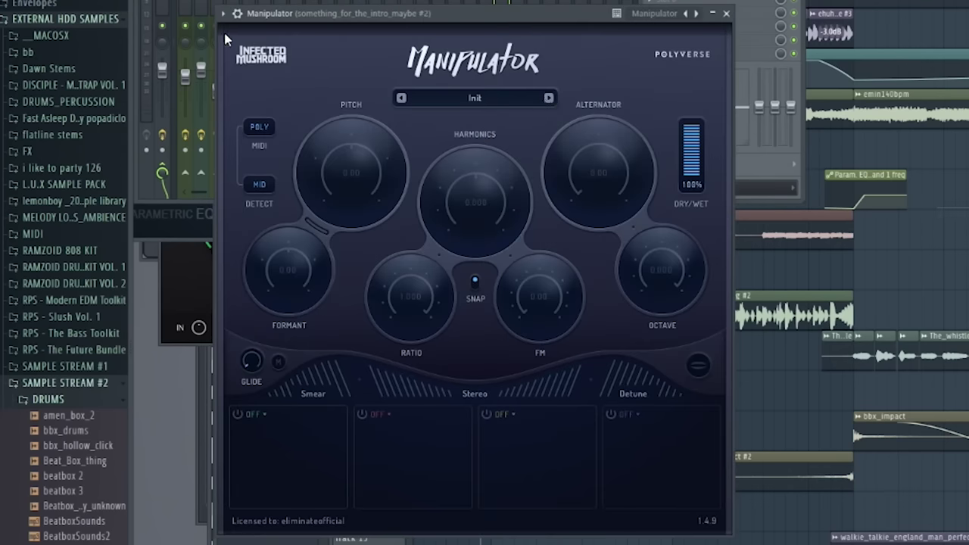
# - Set up Manipulator on something_for_the_intro_maybe #2 and write its long chords and short-note melody in Pattern 5 with MIDI Out #2
pyautogui.click(239, 15)
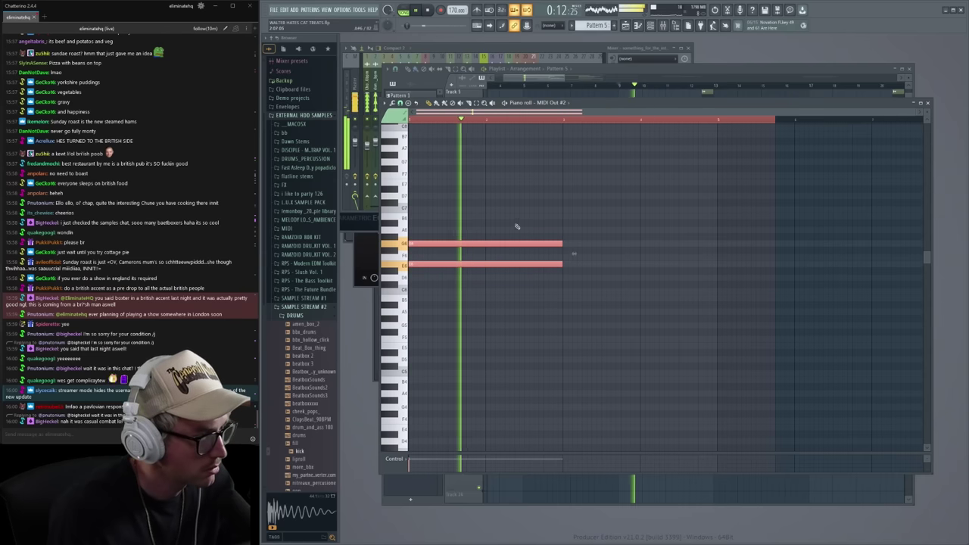
pyautogui.click(514, 230)
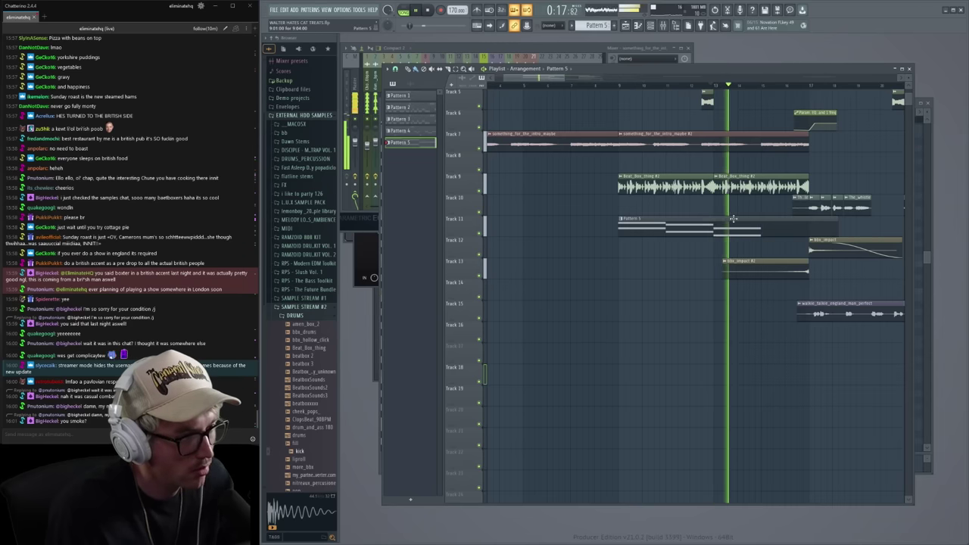
pyautogui.doubleClick(733, 219)
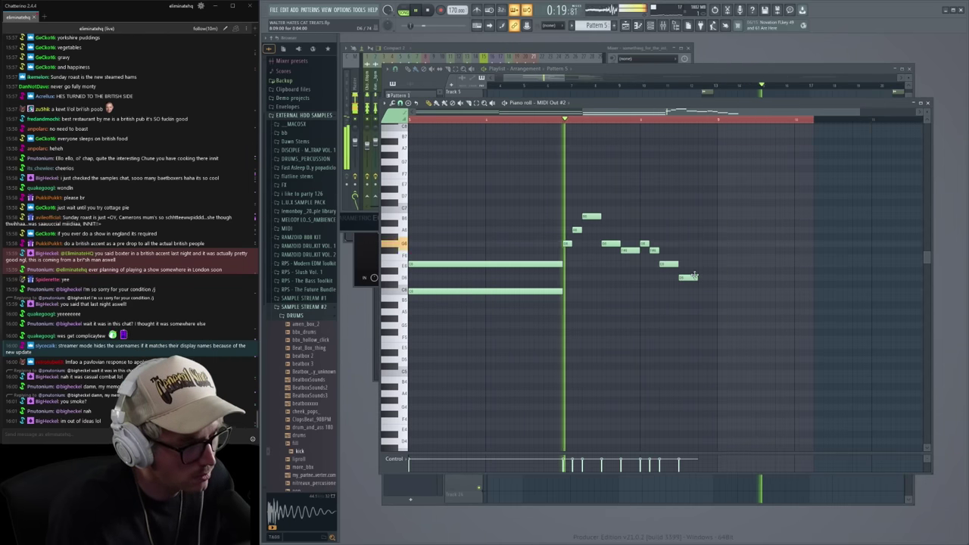
pyautogui.moveTo(696, 278)
pyautogui.mouseDown()
pyautogui.moveTo(719, 278)
pyautogui.moveTo(702, 279)
pyautogui.mouseUp()
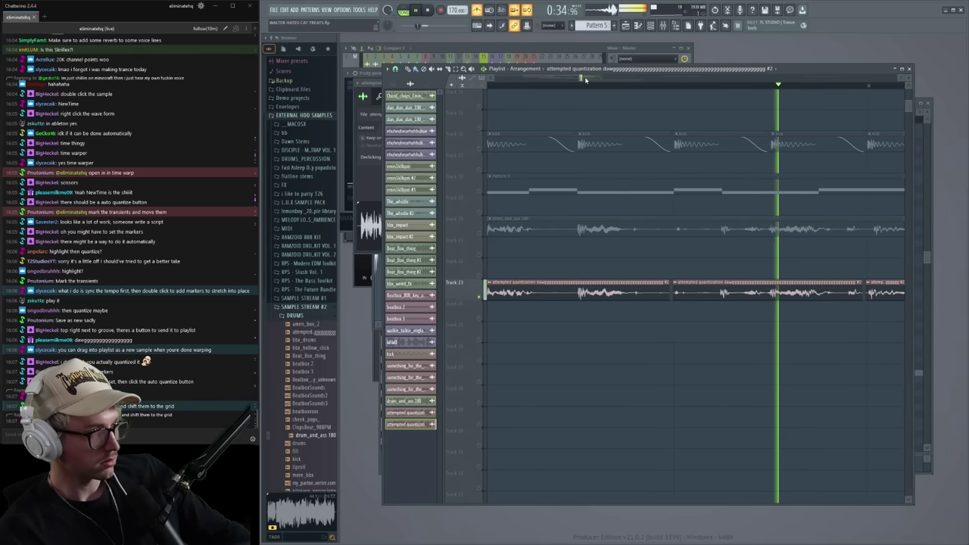
# - Route the attempted quantization drum sample to mixer insert 22, add Fruity Parametric EQ 2 to slot 1 and play the section
pyautogui.moveTo(582, 78); pyautogui.dragTo(587, 80)
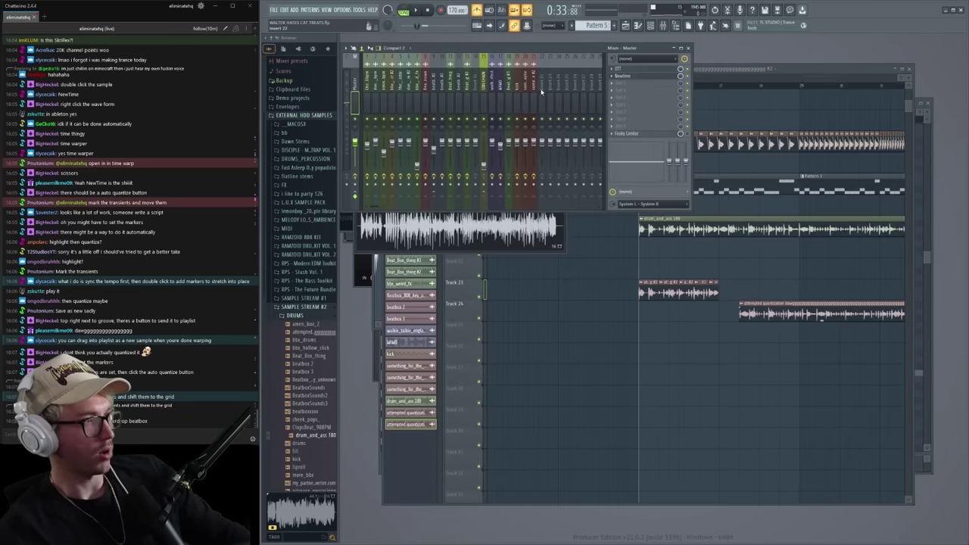
pyautogui.rightClick(545, 56)
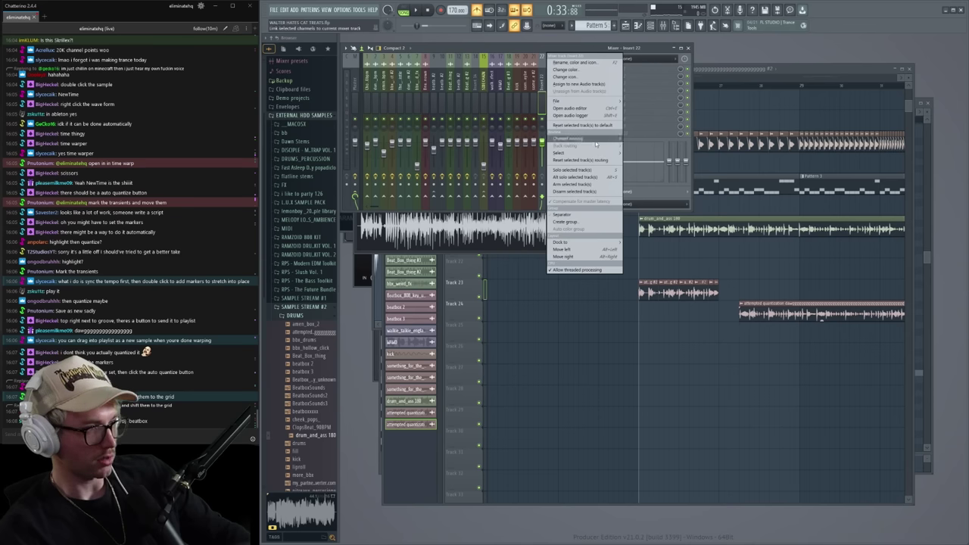
pyautogui.moveTo(595, 141)
pyautogui.click(650, 139)
pyautogui.click(612, 70)
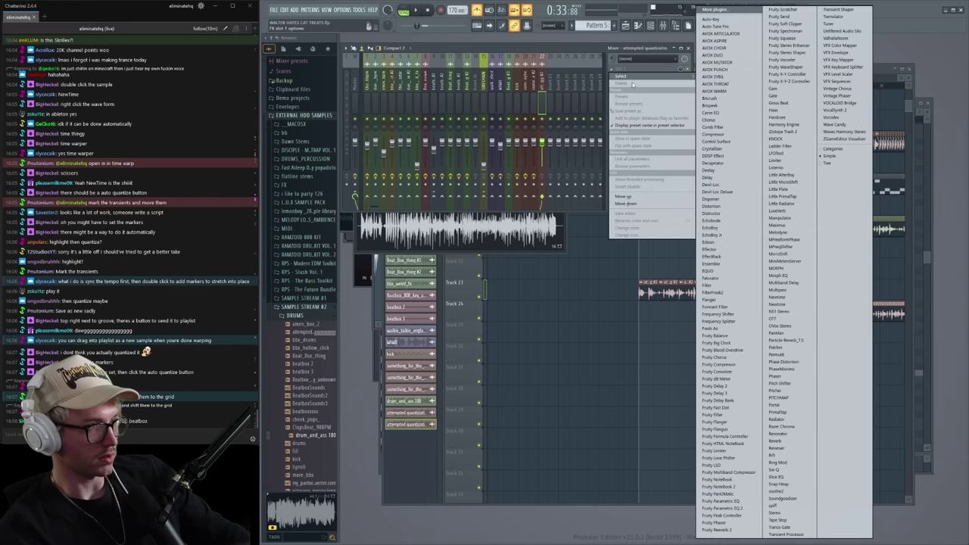
pyautogui.click(766, 521)
pyautogui.press('space')
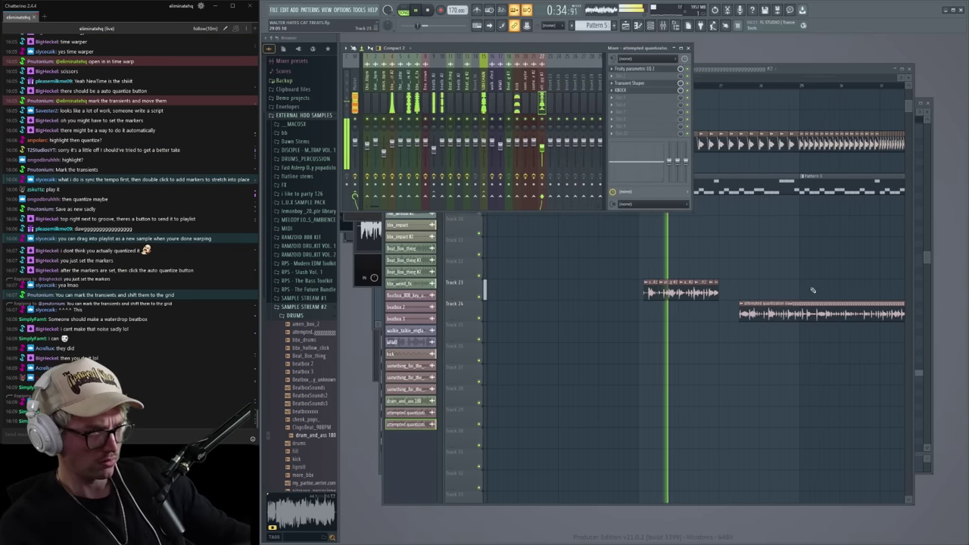
# - Place the YODEN drum sample on Track 22 at bar 17 and fit it to tempo with the 75 to 150 BPM range
pyautogui.rightClick(753, 268)
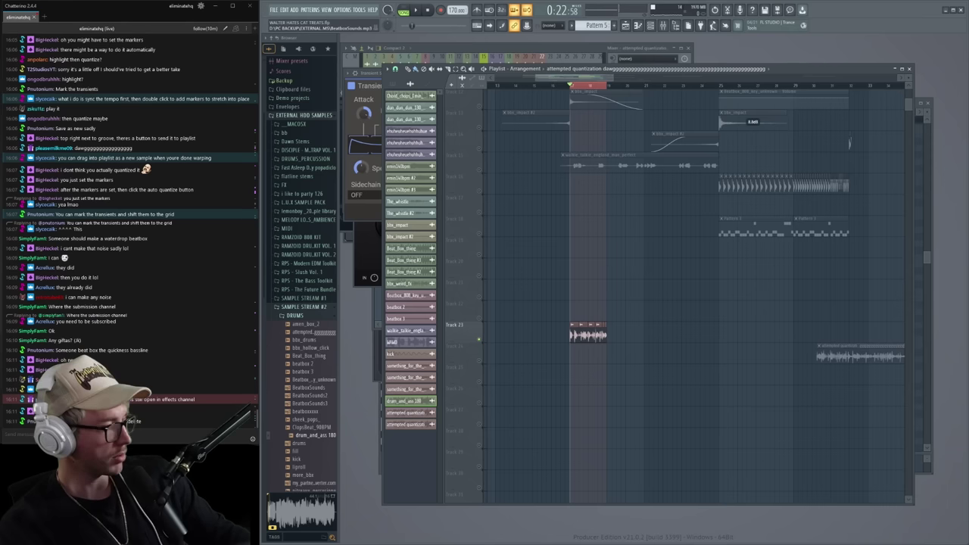
pyautogui.click(635, 354)
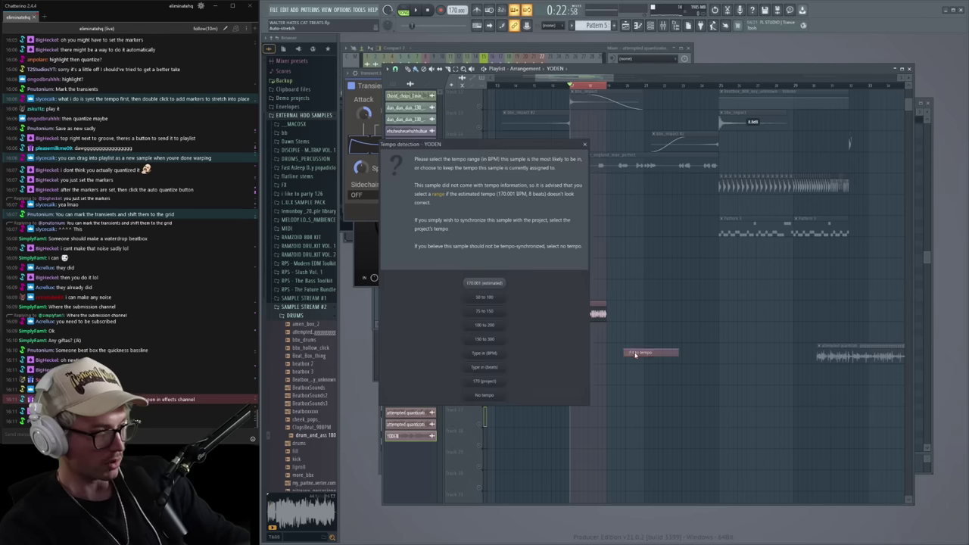
pyautogui.click(506, 309)
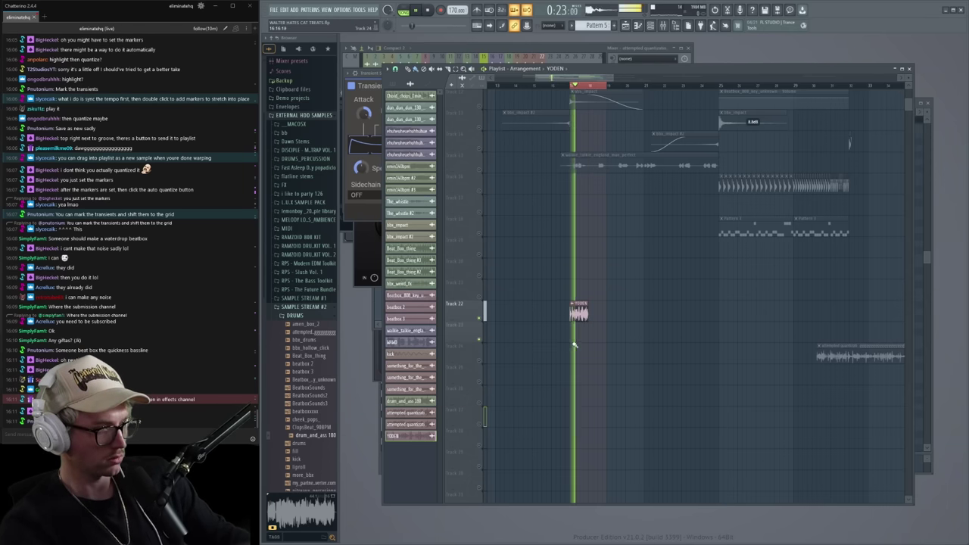
# - Refit the YODEN clip to the project tempo using a manually entered BPM value
pyautogui.click(572, 306)
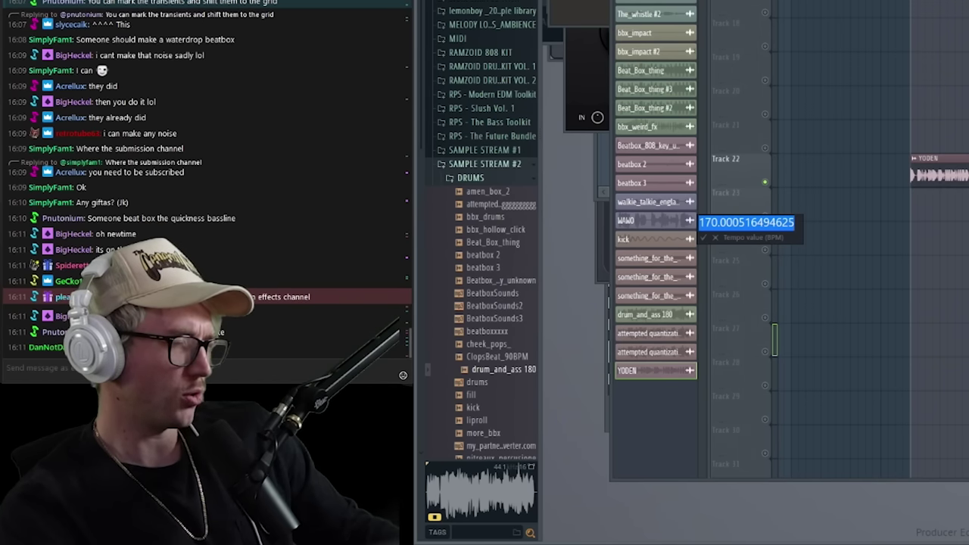
pyautogui.write('3')
pyautogui.press('Return')
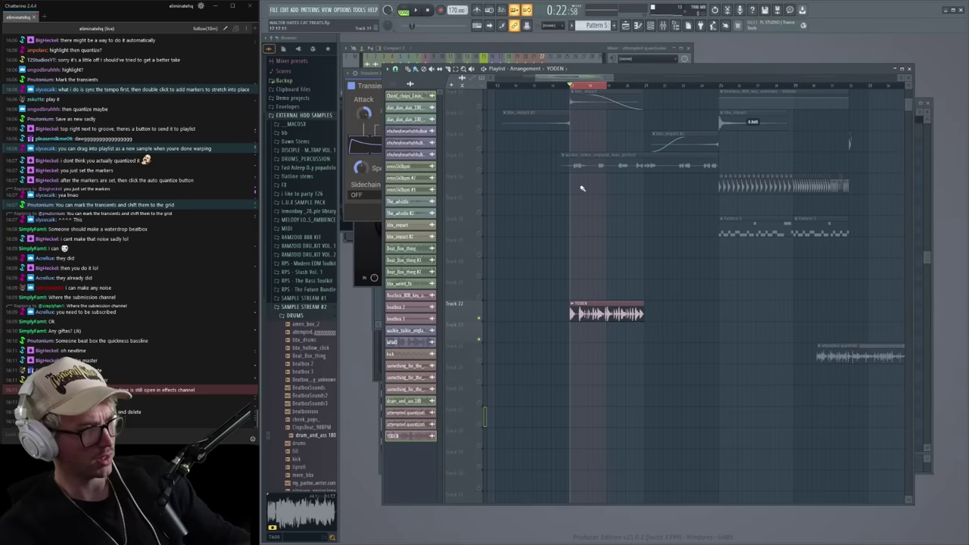
# - Play the refitted YODEN clip and route its channel to mixer insert 23
pyautogui.press('space')
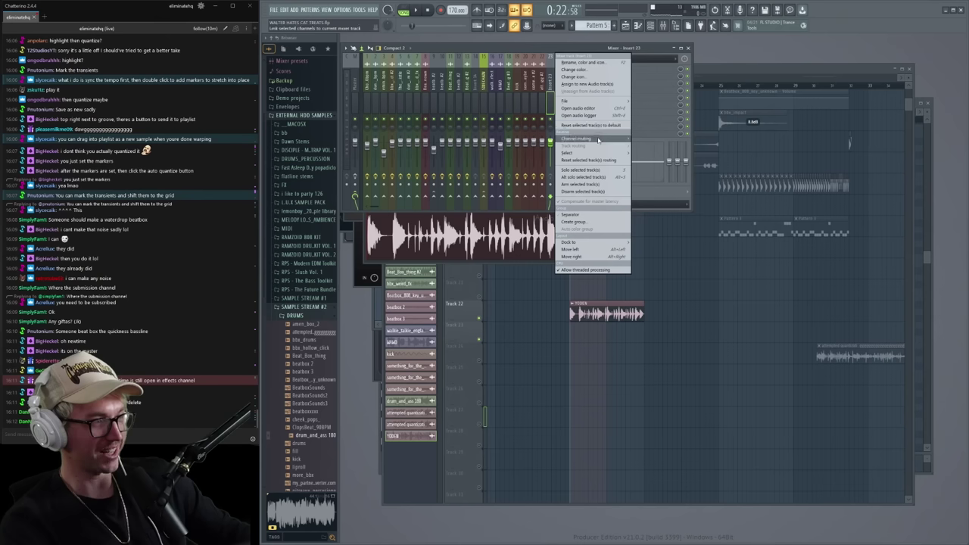
pyautogui.moveTo(599, 140)
pyautogui.click(643, 140)
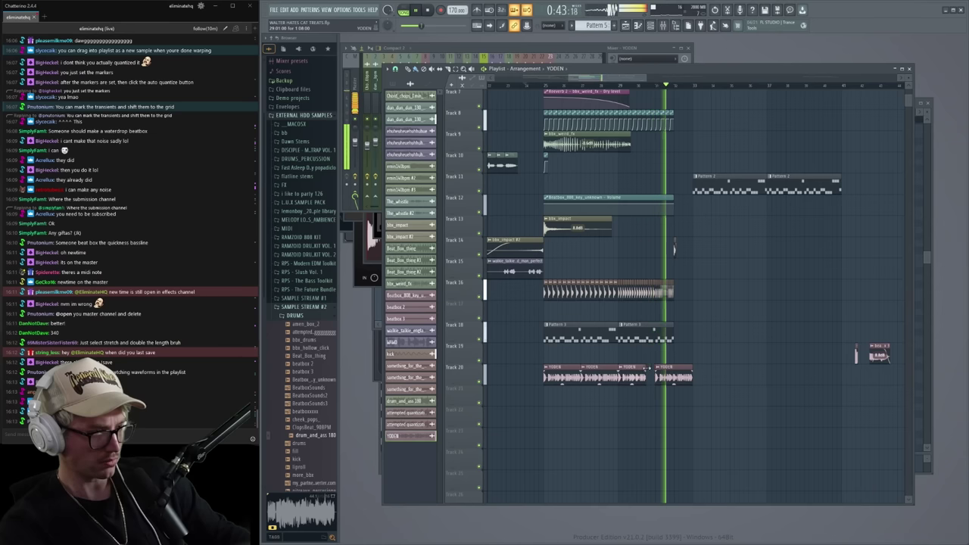
# - Arrange chopped fill clips on Track 22 beneath the last YODEN drum clip and play them back
pyautogui.press('space')
pyautogui.scroll(3, 643, 379)
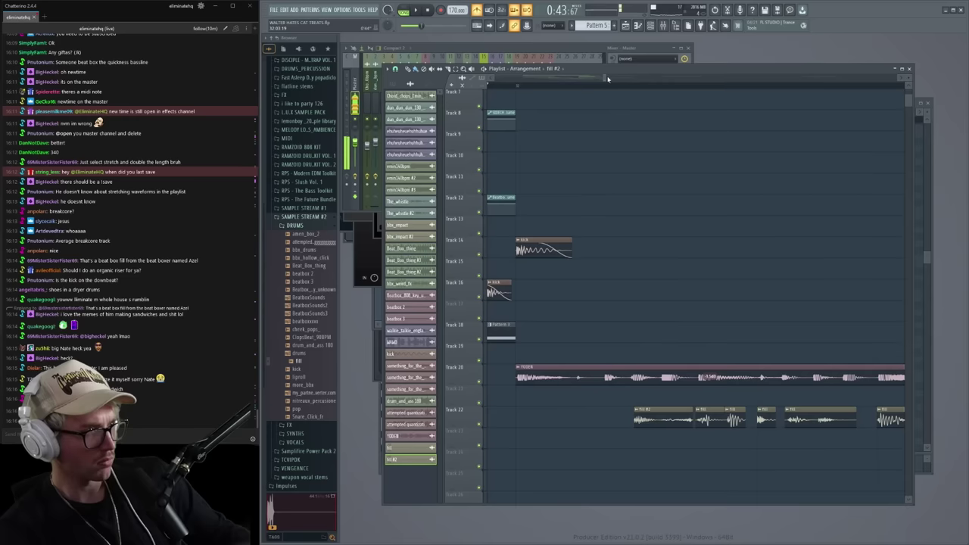
pyautogui.press('space')
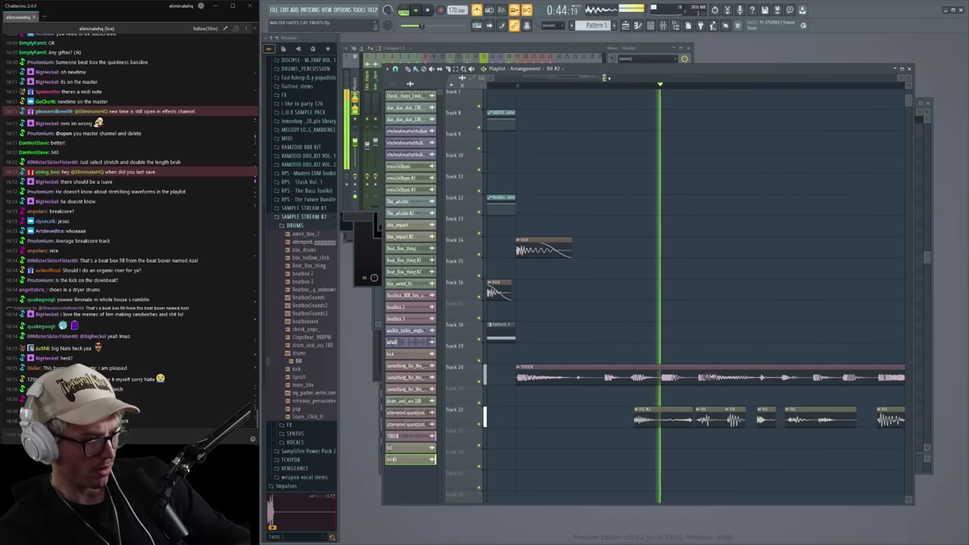
pyautogui.scroll(-3, 664, 308)
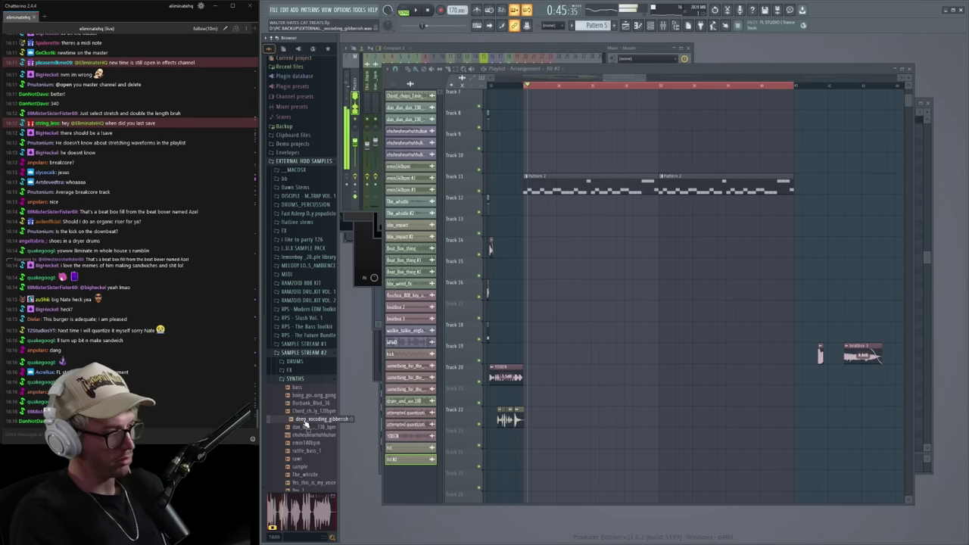
# - Place the deep_vocoding_gibberish sample in the drop section, add BeatboxSounds2 from the DRUMS folder on Track 7, and play them
pyautogui.moveTo(589, 343); pyautogui.dragTo(591, 341)
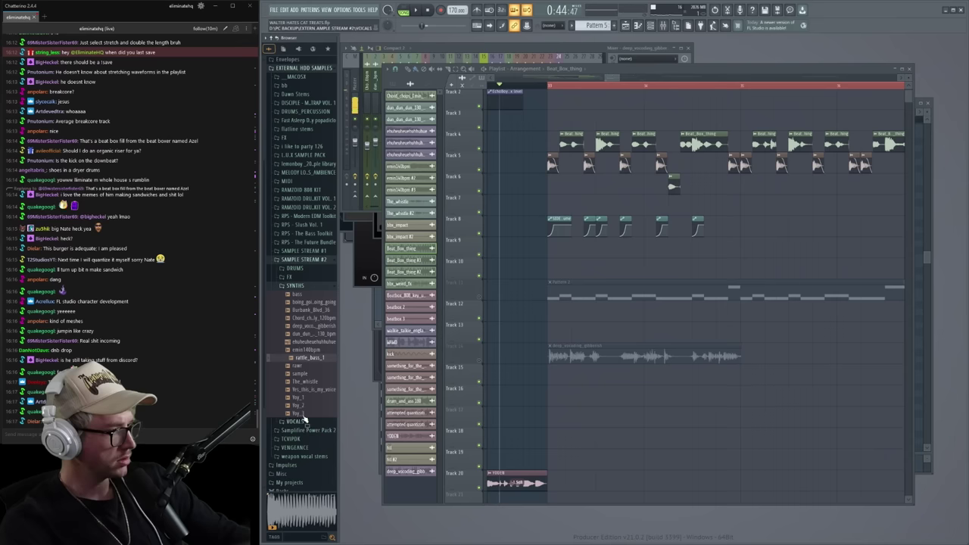
pyautogui.click(296, 269)
pyautogui.moveTo(312, 351); pyautogui.dragTo(712, 206)
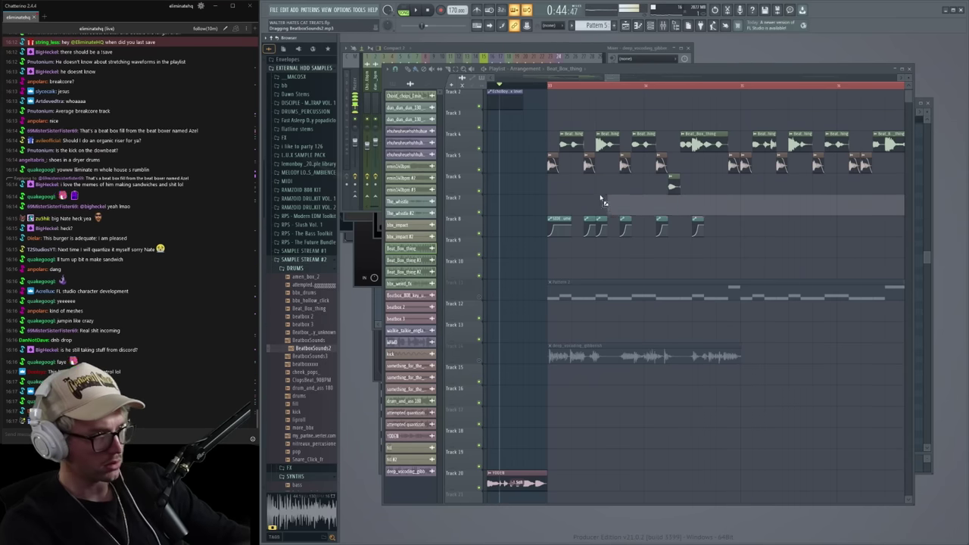
pyautogui.press('space')
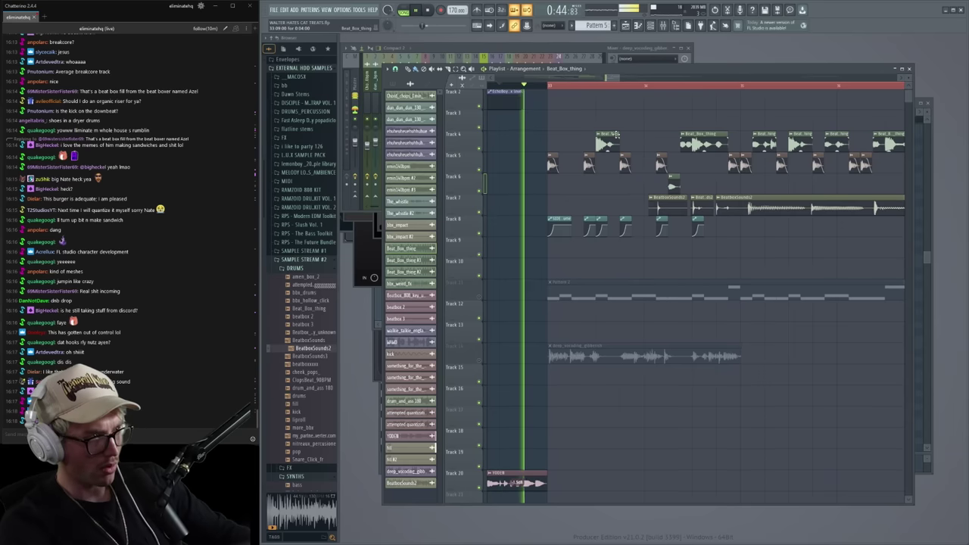
# - Thin out the Beat_Box_thing clips on Track 4, chop BeatboxSounds2 into short hits on Track 7, and play the drums
pyautogui.moveTo(619, 142); pyautogui.dragTo(607, 142)
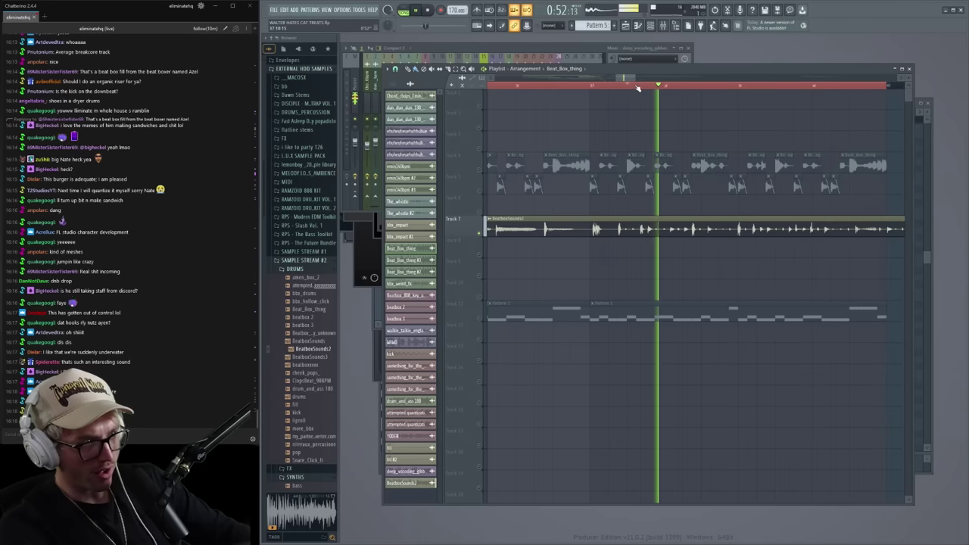
pyautogui.press('space')
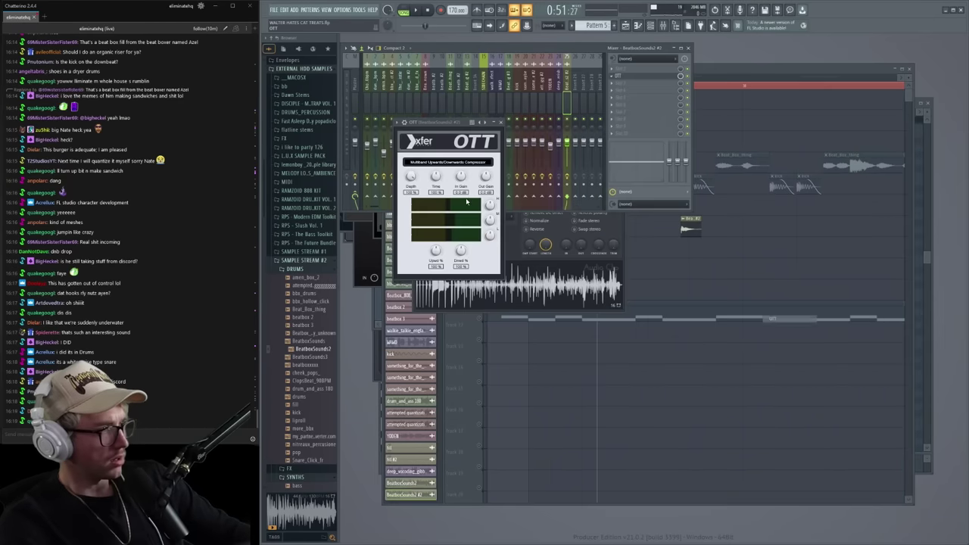
pyautogui.rightClick(745, 254)
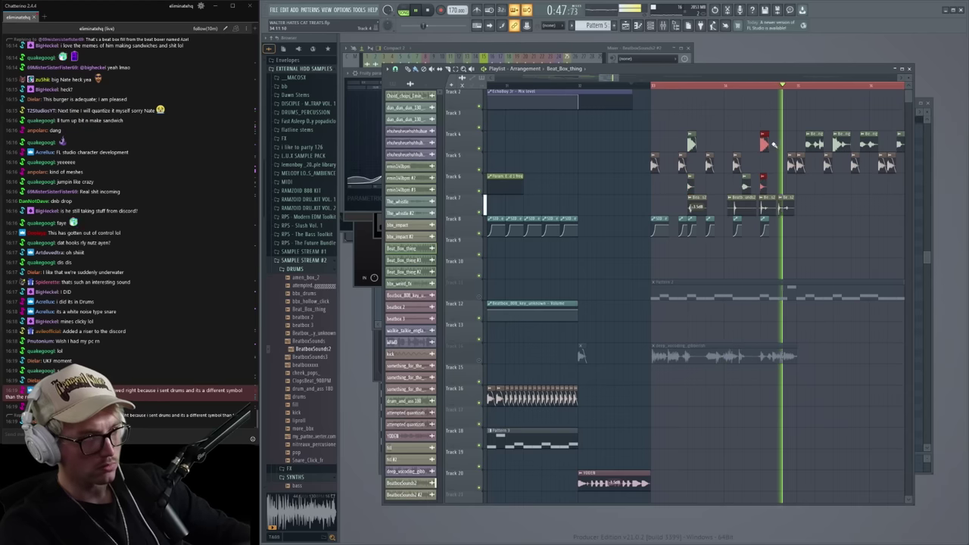
pyautogui.press('space')
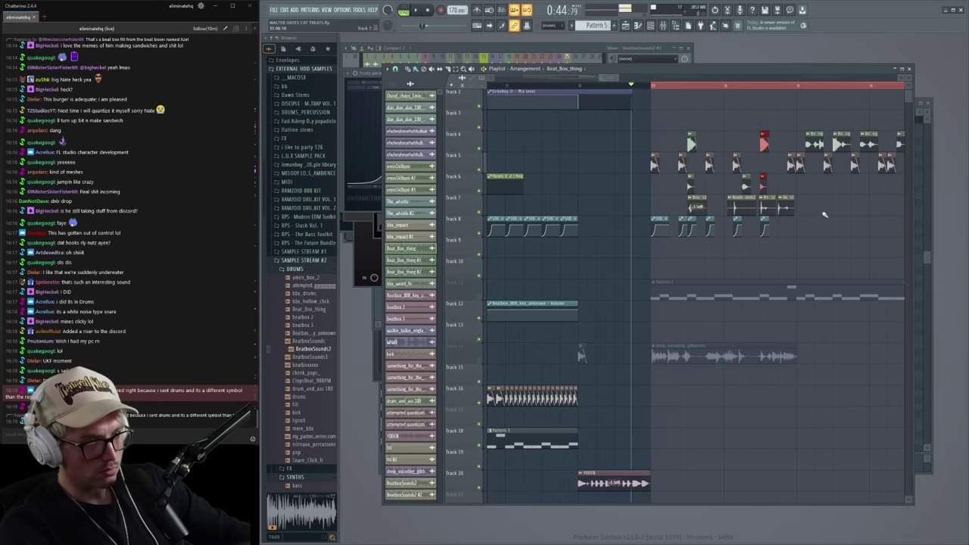
# - Remove the old drum clips after the drop's first two bars and duplicate the new two-bar drum and sidechain block on Tracks 4 to 8
pyautogui.scroll(-3, 619, 80)
pyautogui.moveTo(881, 195); pyautogui.dragTo(643, 110)
pyautogui.scroll(4, 634, 97)
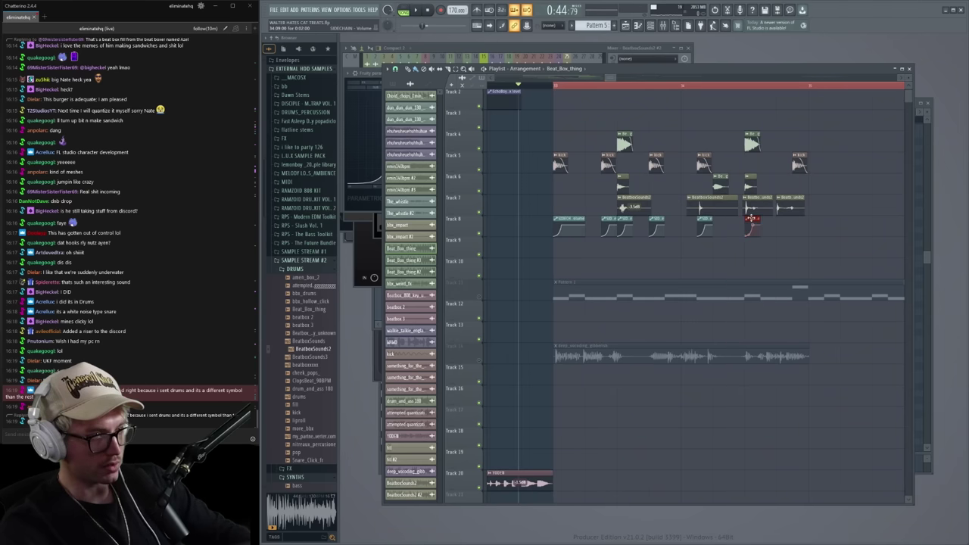
pyautogui.moveTo(851, 235); pyautogui.dragTo(540, 137)
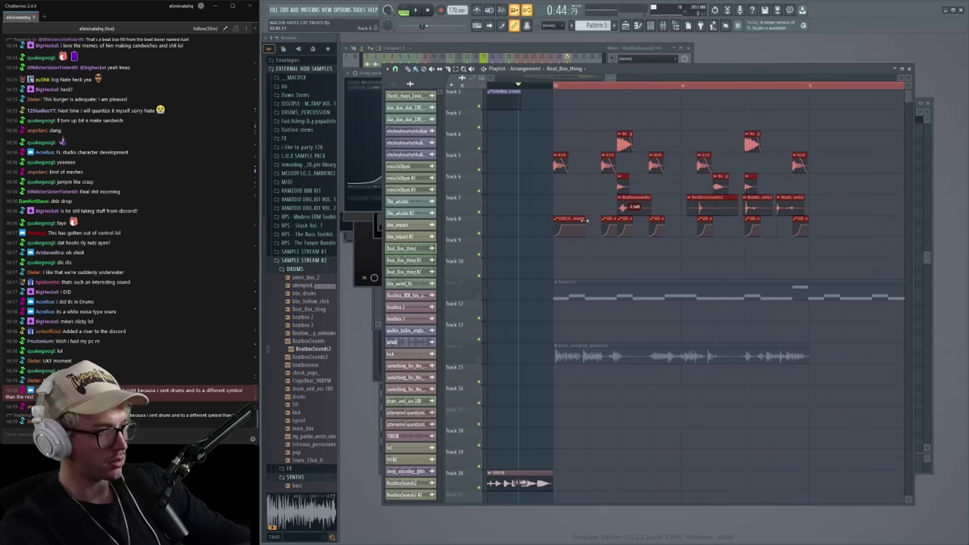
pyautogui.moveTo(580, 224); pyautogui.dragTo(835, 224)
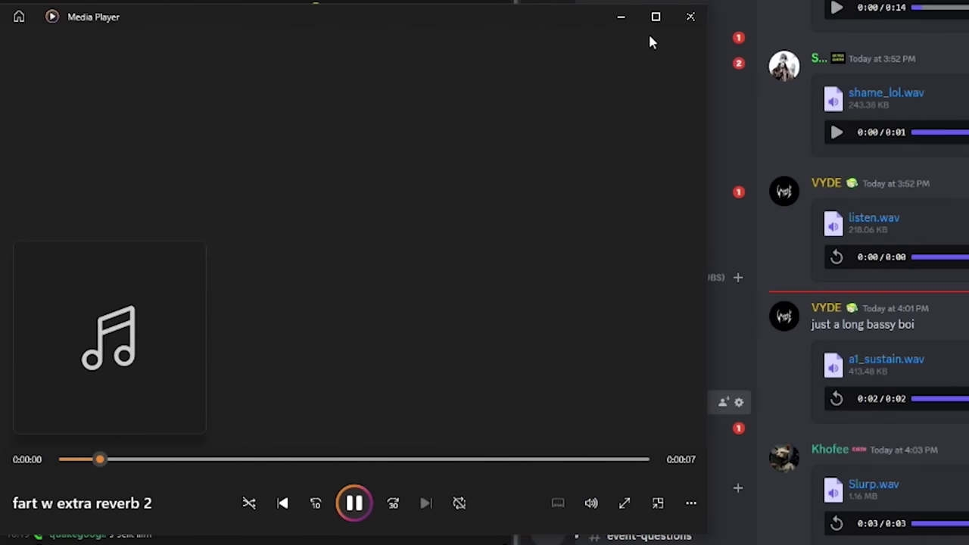
# - Close the Media Player, step down the Rise__Grind reverb dry-level automation at the riser's end, and shorten that automation clip
pyautogui.click(689, 20)
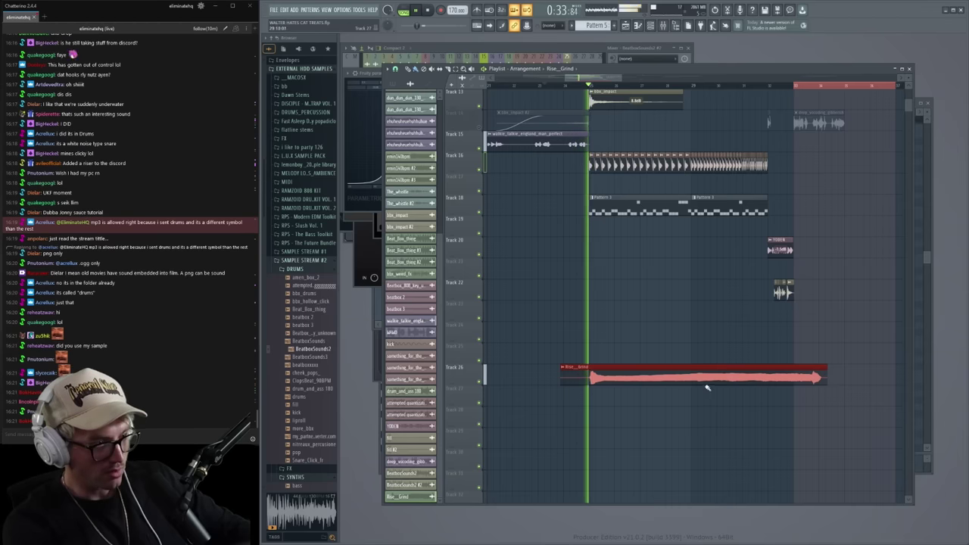
pyautogui.press('space')
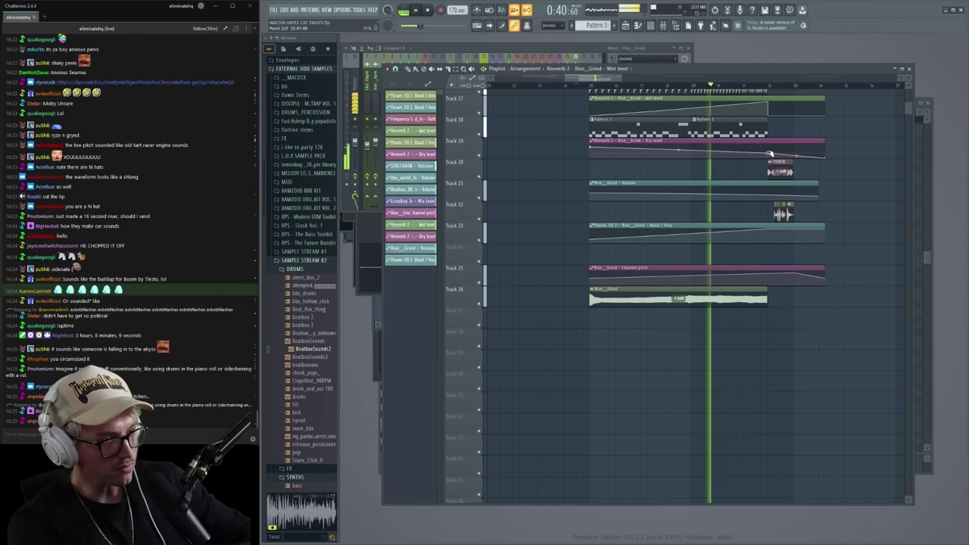
pyautogui.click(770, 154)
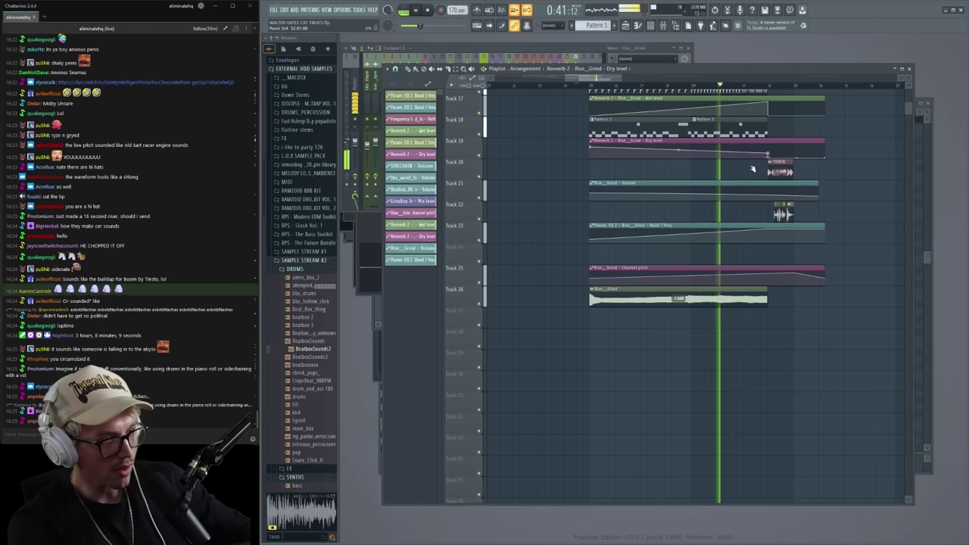
pyautogui.moveTo(826, 141); pyautogui.dragTo(788, 141)
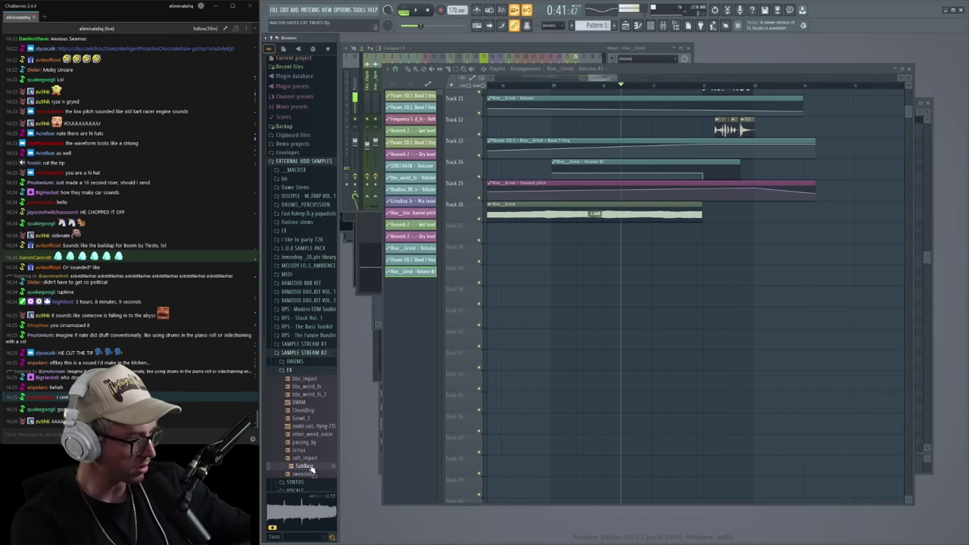
# - Enter a C5 SubBass note in Pattern 6 and adjust a band of its Fruity parametric EQ 2 during playback
pyautogui.press('F6')
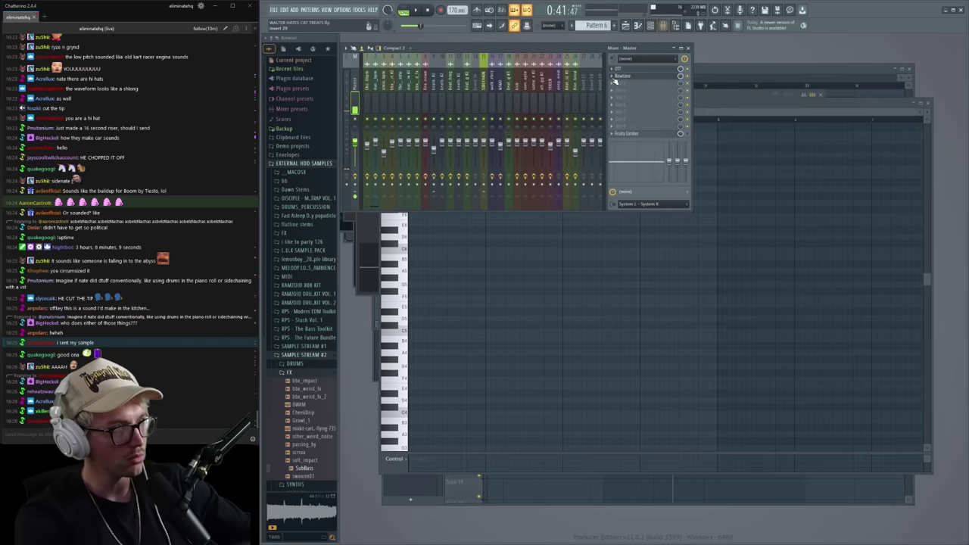
pyautogui.press('F6')
pyautogui.click(403, 251)
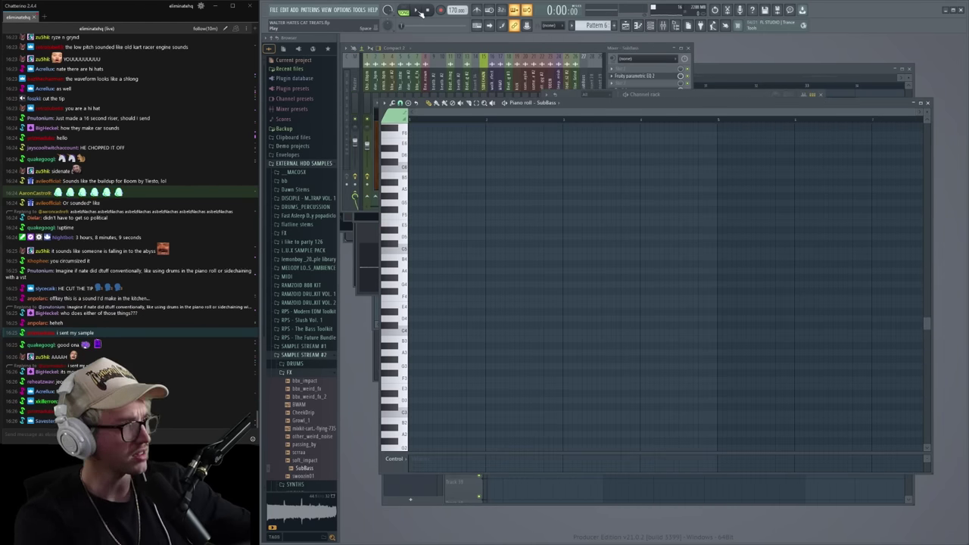
pyautogui.press('space')
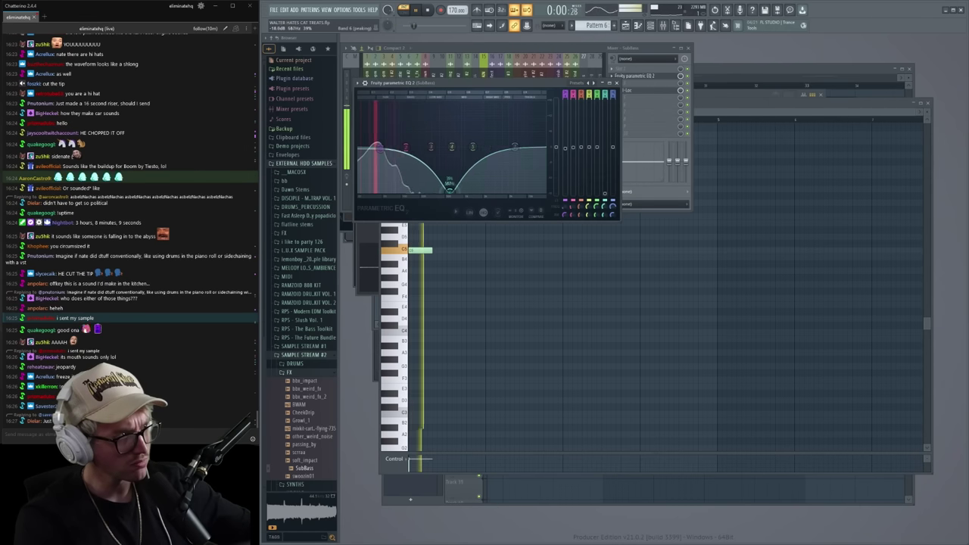
pyautogui.moveTo(450, 186); pyautogui.dragTo(409, 156)
pyautogui.press('space')
# - Shift the C6 SubBass note slightly later in Pattern 6 and delete the short note just above C5
pyautogui.press('space')
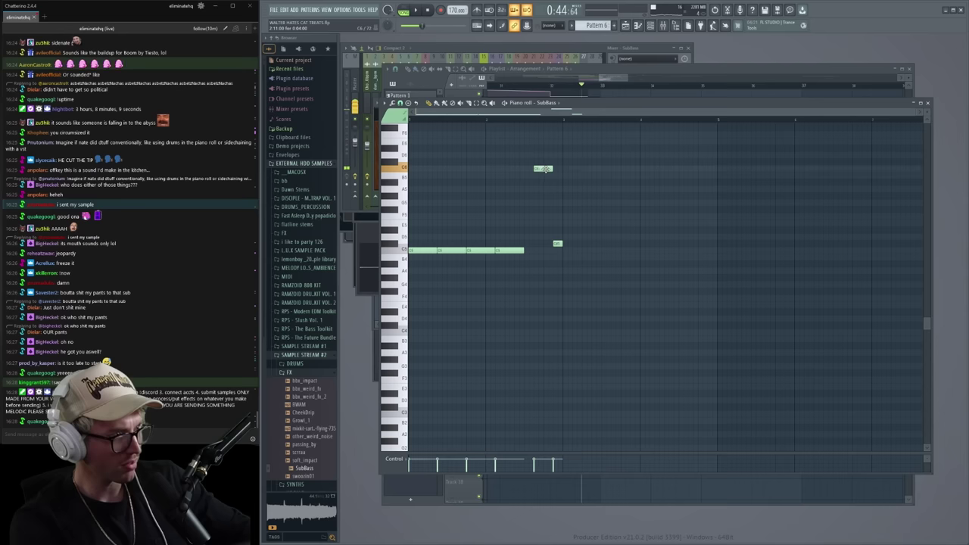
pyautogui.moveTo(544, 169); pyautogui.dragTo(555, 169)
pyautogui.rightClick(558, 243)
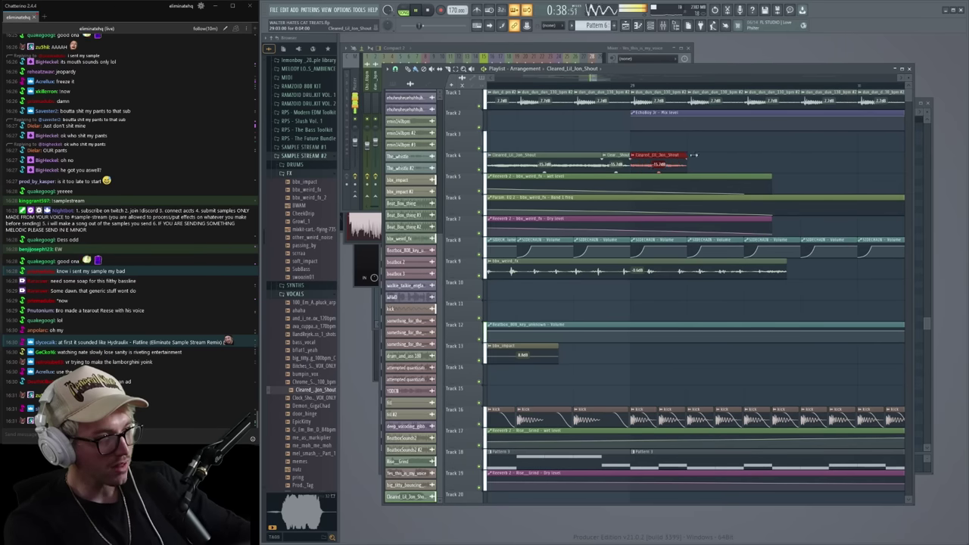
# - Repeat the Cleared_Lil_Jon_Shout clip along Track 4 through the build-up and play it back
pyautogui.moveTo(695, 162); pyautogui.dragTo(826, 160)
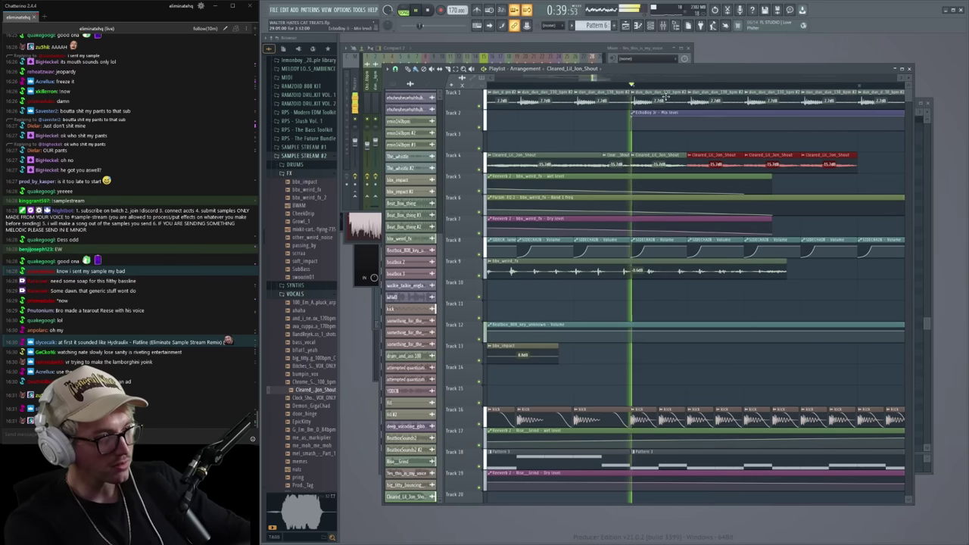
pyautogui.scroll(3, 871, 151)
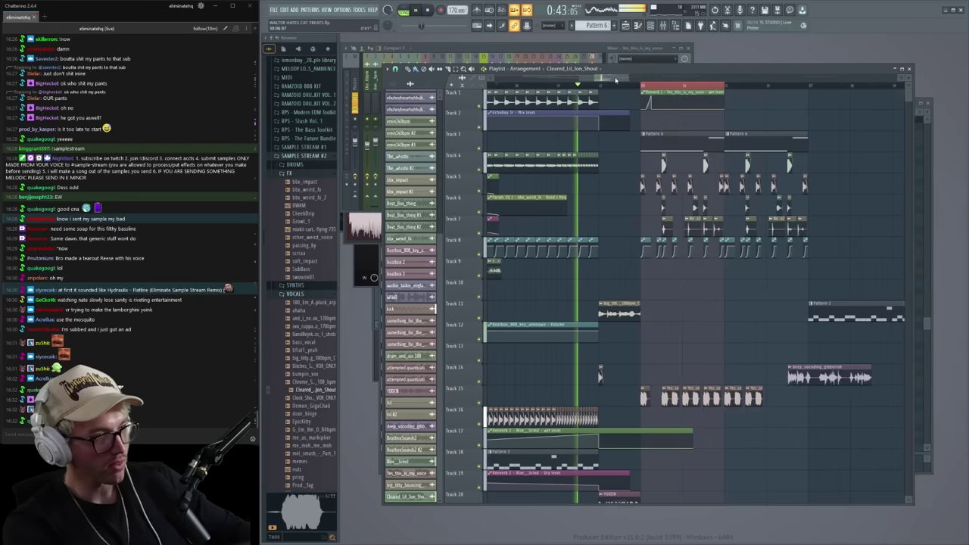
pyautogui.moveTo(616, 81); pyautogui.dragTo(602, 80)
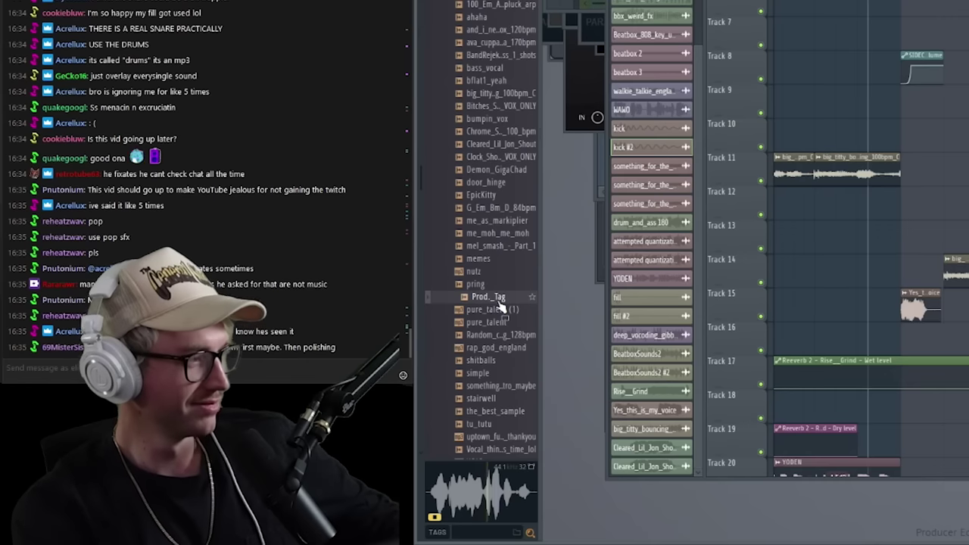
# - Place the Prod._Tag vocal sample on Track 13 in the intro and play it in context
pyautogui.moveTo(700, 362); pyautogui.dragTo(655, 354)
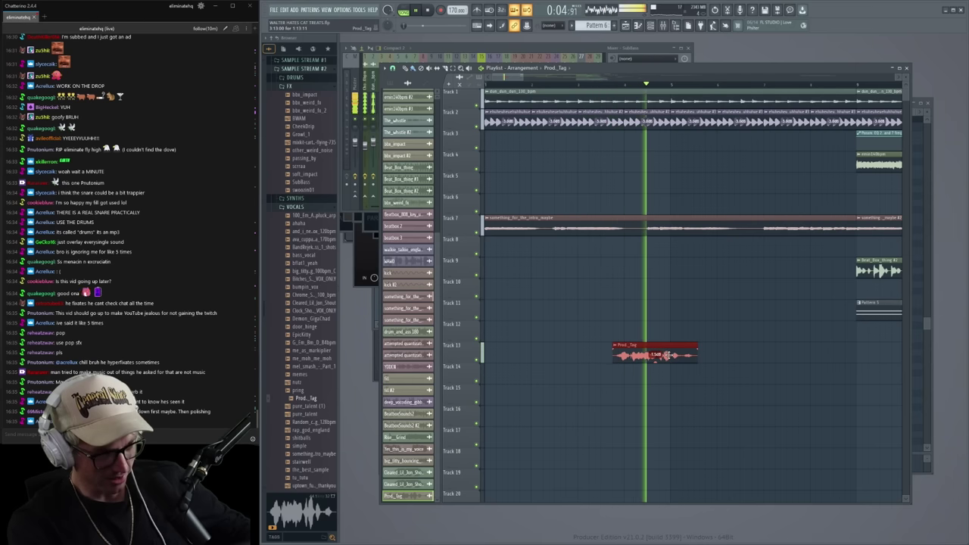
pyautogui.keyDown('ctrl'); pyautogui.click(656, 315); pyautogui.keyUp('ctrl')
pyautogui.press('space')
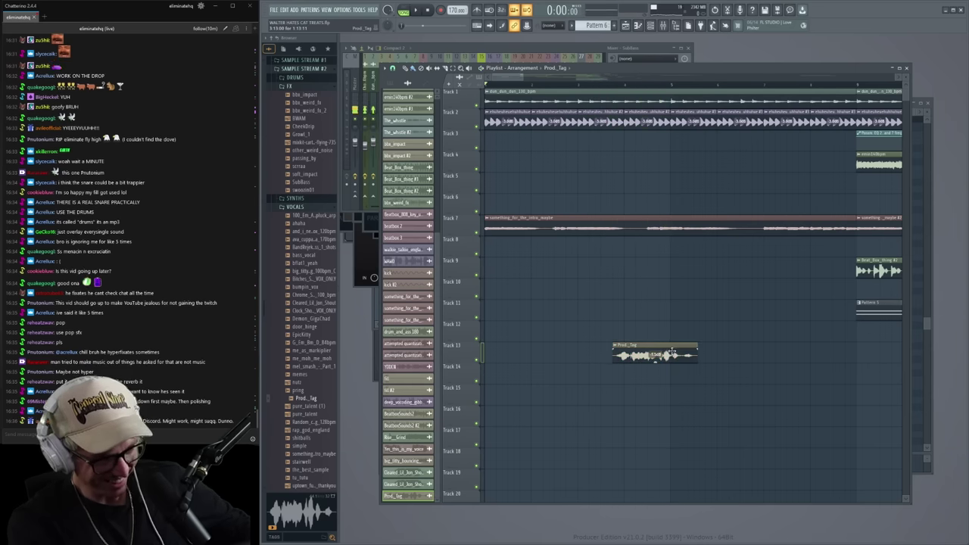
# - Open the Prod._Tag channel, set up its mixer insert with Parametric EQ 2, and change the filter type of a band
pyautogui.doubleClick(658, 357)
pyautogui.rightClick(671, 2)
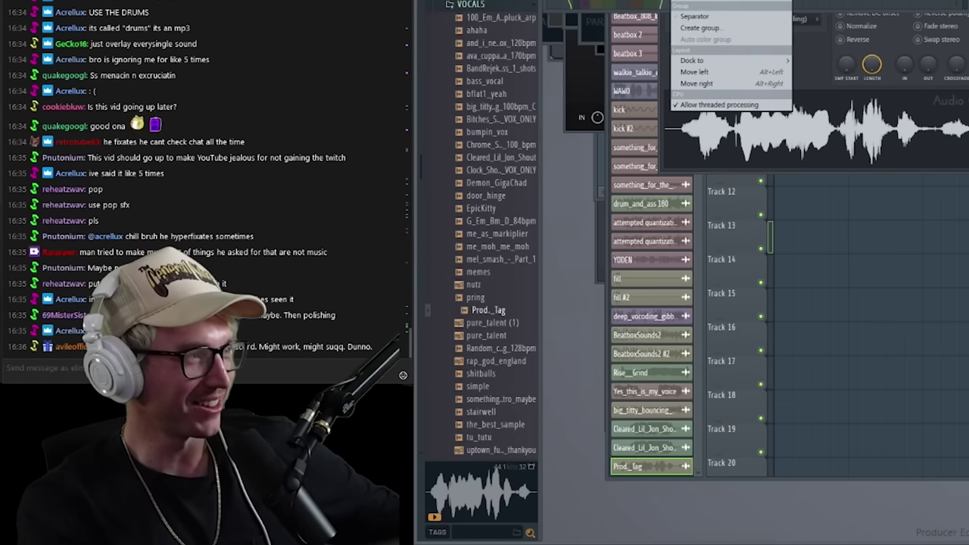
pyautogui.click(712, 2)
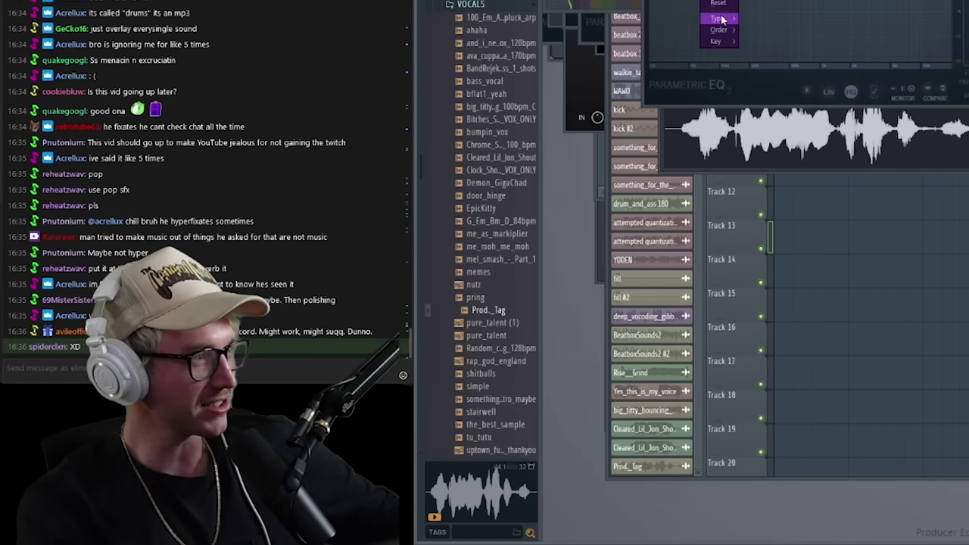
pyautogui.moveTo(721, 21)
pyautogui.click(775, 53)
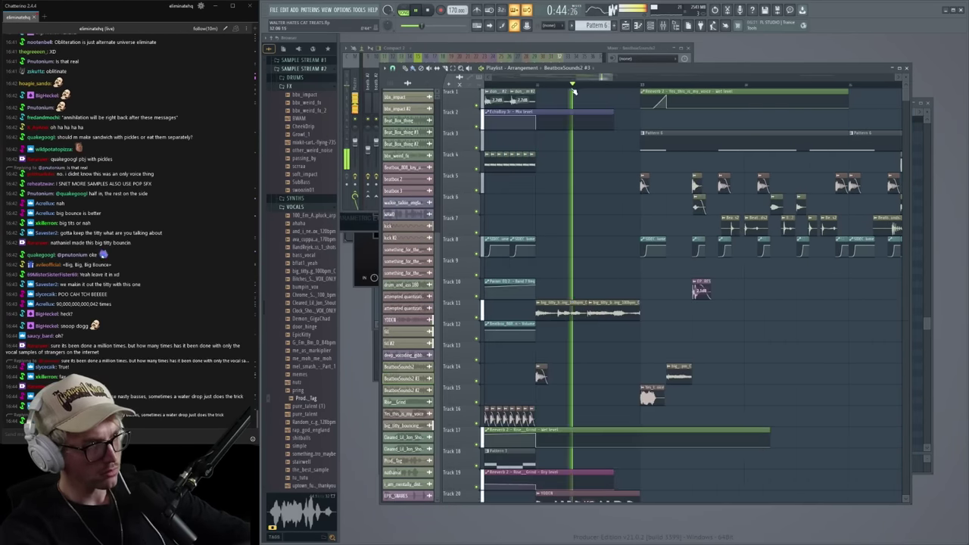
# - Play the transition into the drop and review the arrangement of its drum and bass clips
pyautogui.scroll(-3, 574, 92)
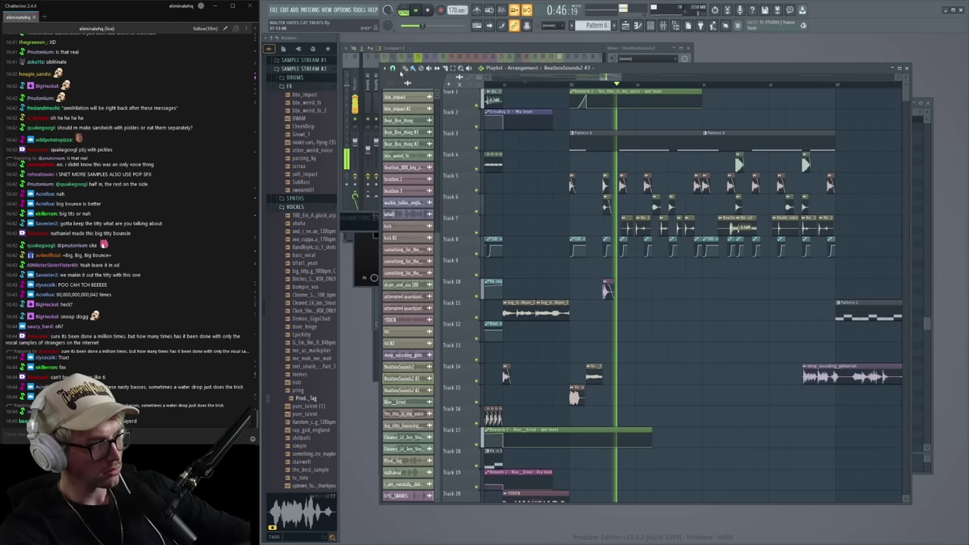
pyautogui.click(401, 72)
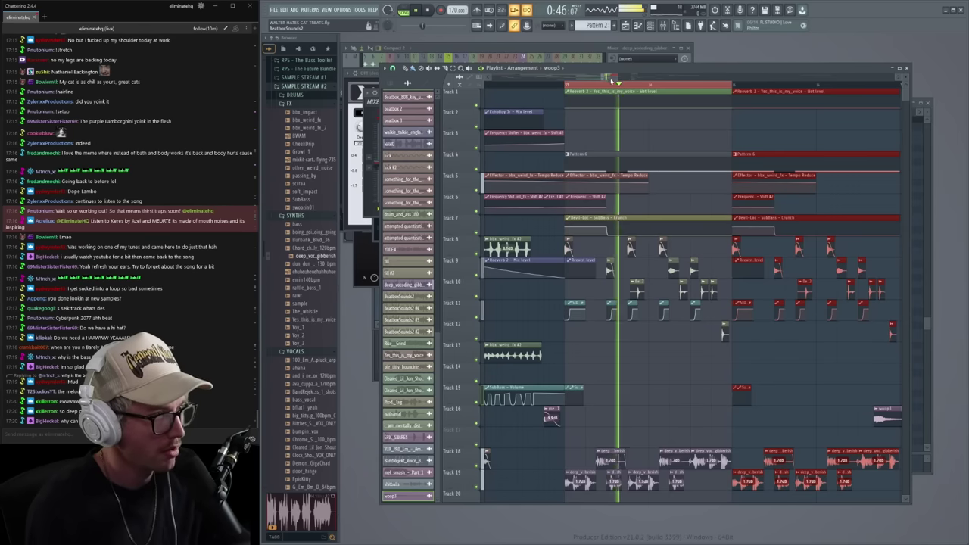
# - Select the woop3 clip on Track 16 at the second phrase's end and open the NEW BASSLINE VOX clip on Track 38
pyautogui.moveTo(611, 81); pyautogui.dragTo(621, 81)
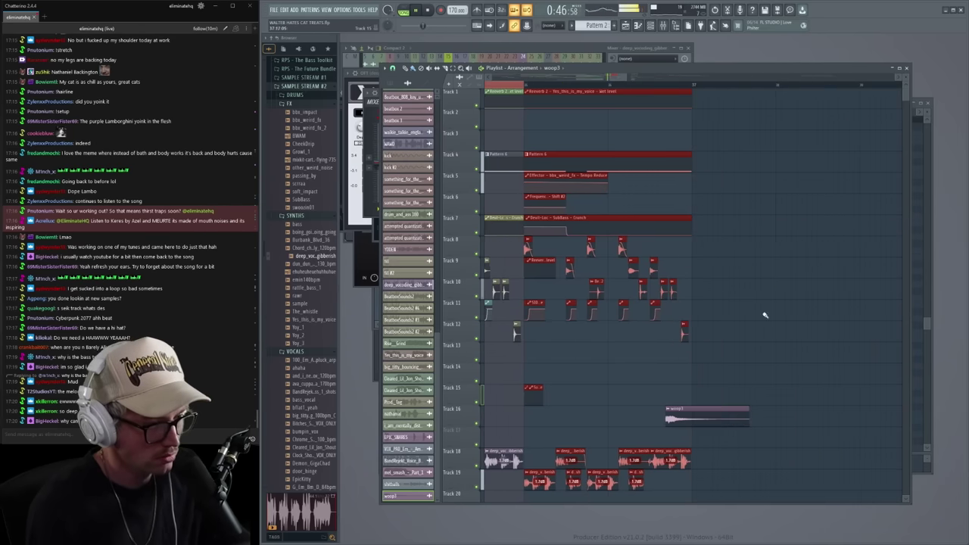
pyautogui.click(715, 413)
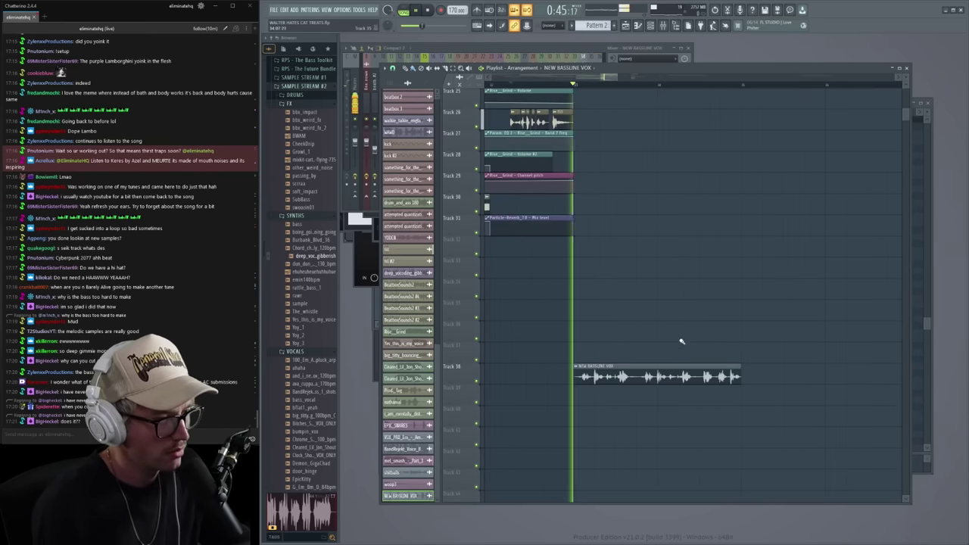
pyautogui.doubleClick(661, 373)
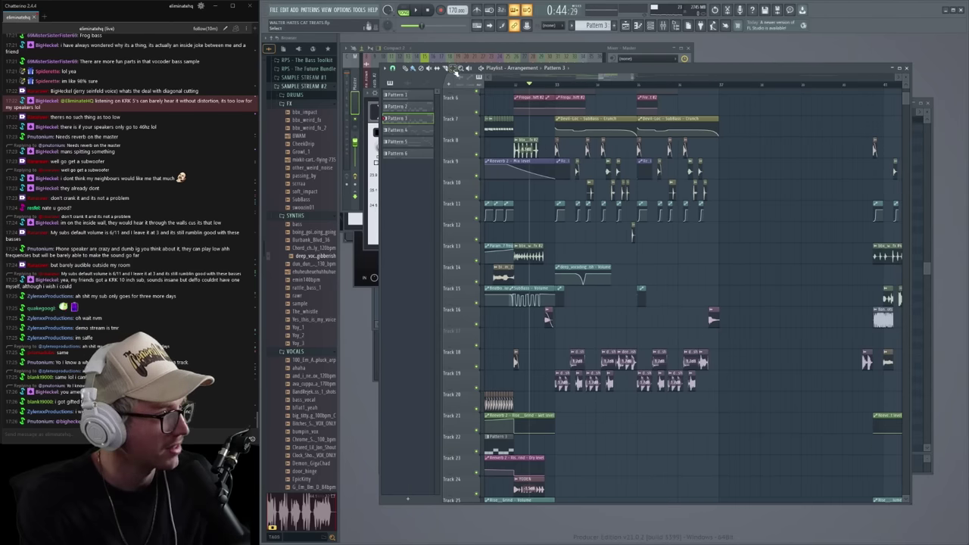
# - Mark the drop's two phrases as the playlist time range and select all the clips
pyautogui.moveTo(542, 86); pyautogui.dragTo(725, 102)
pyautogui.moveTo(539, 130); pyautogui.dragTo(610, 80)
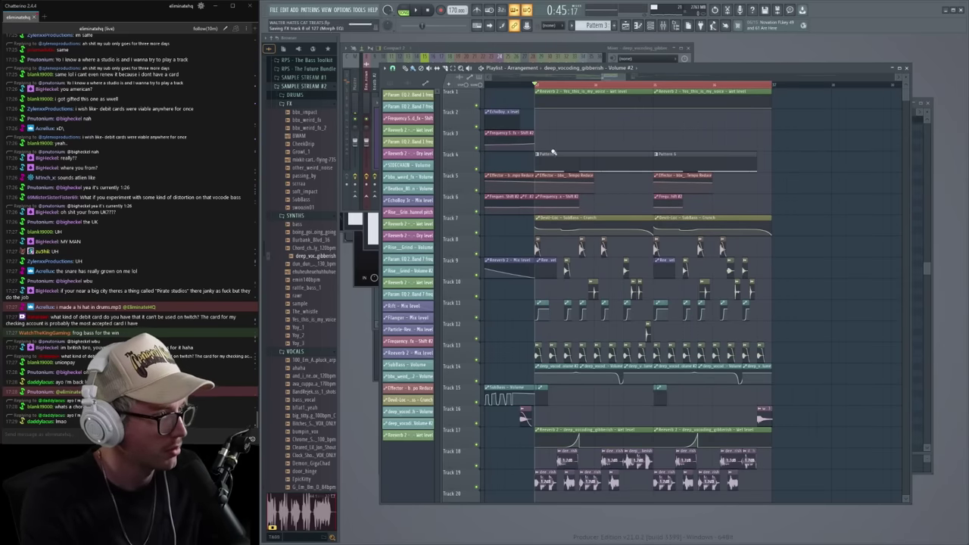
pyautogui.hotkey('ctrl', 'a')
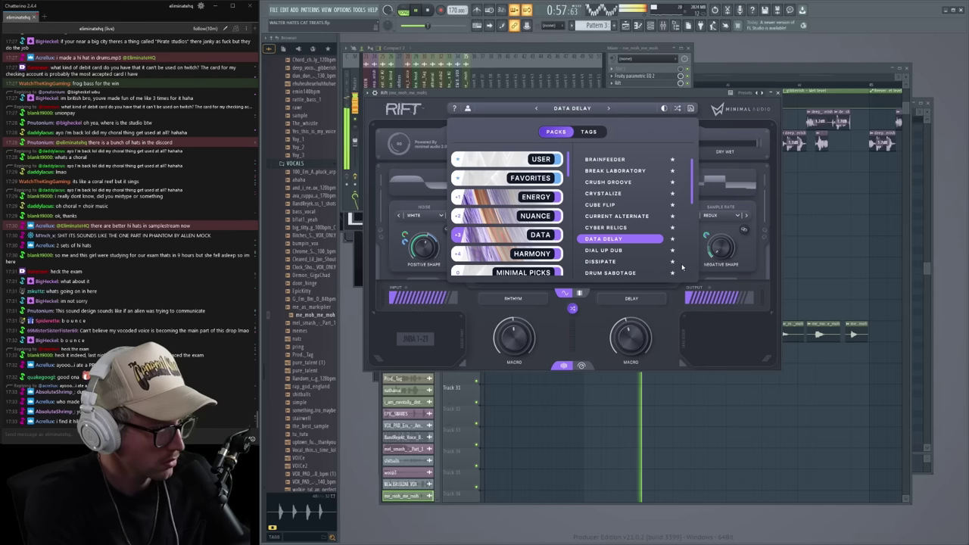
# - Load the DISSIPATE preset from the DATA pack into Rift on the me_moh_me_moh mixer insert
pyautogui.click(632, 261)
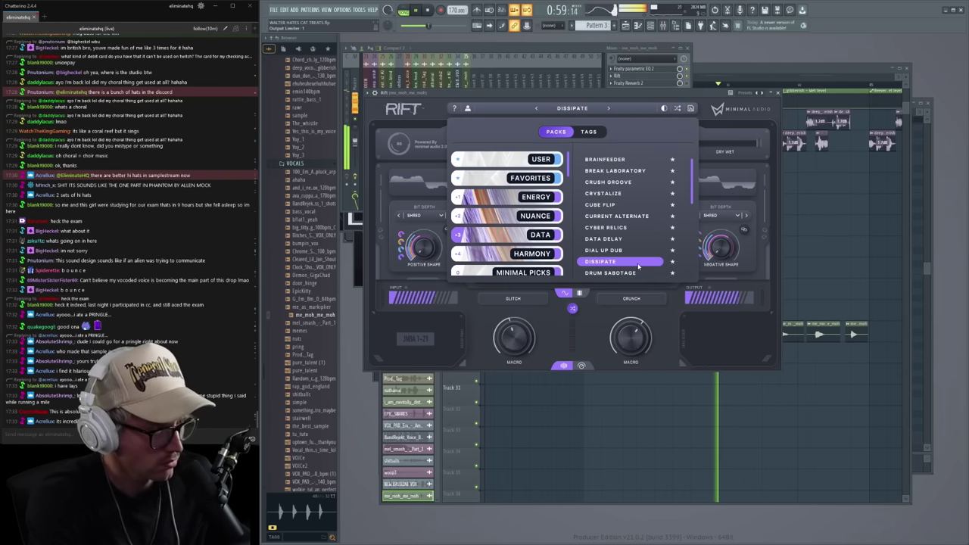
# - Add Fruity Reeverb 2 to the me_moh_me_moh mixer insert and create an automation clip for its wet level
pyautogui.click(831, 242)
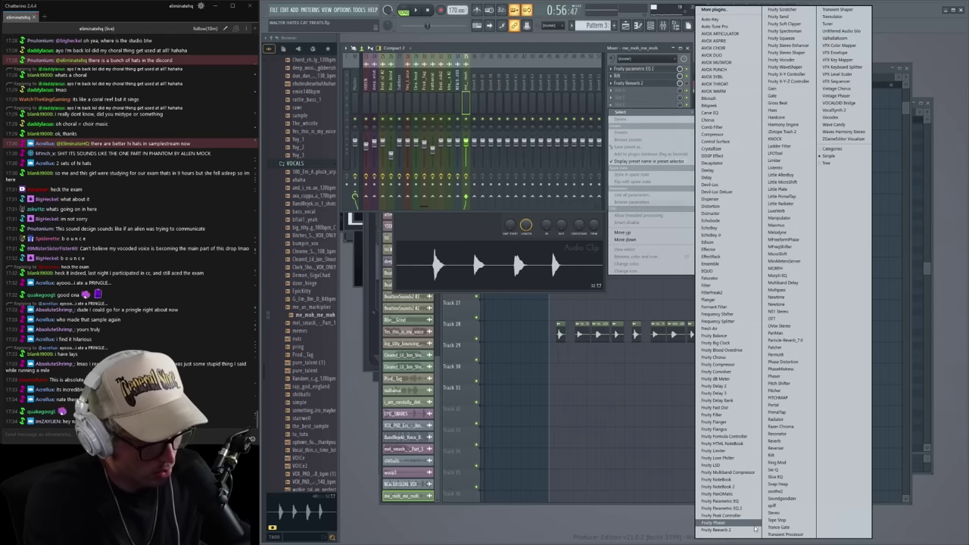
pyautogui.click(717, 530)
pyautogui.rightClick(586, 161)
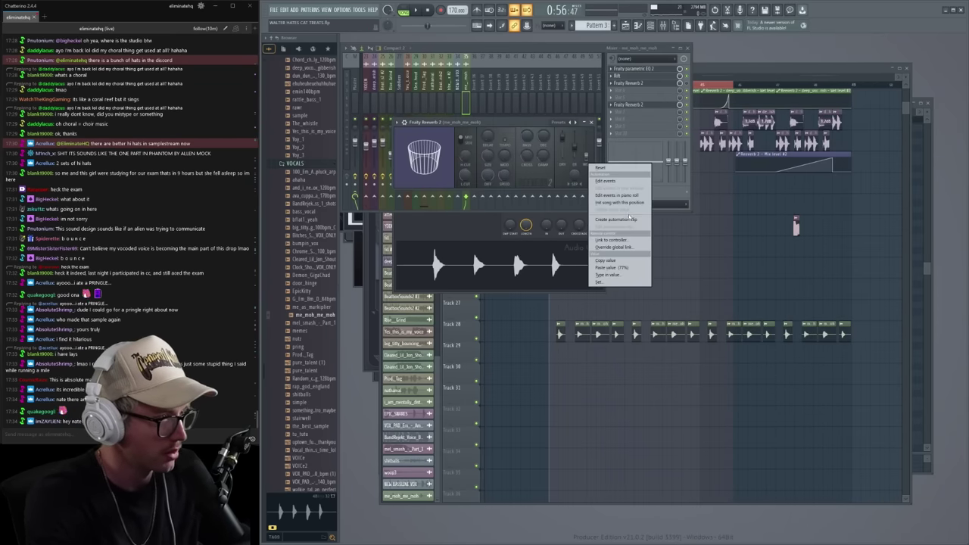
pyautogui.click(619, 220)
pyautogui.rightClick(742, 266)
# - Select the clips of the drop's last phrase across all tracks and duplicate them directly after that phrase
pyautogui.scroll(3, 773, 209)
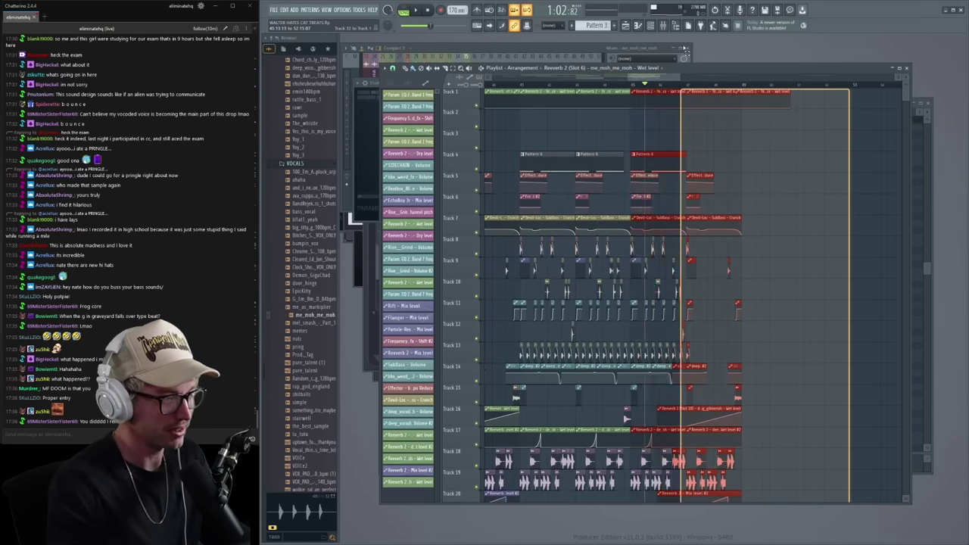
pyautogui.moveTo(685, 51); pyautogui.dragTo(644, 21)
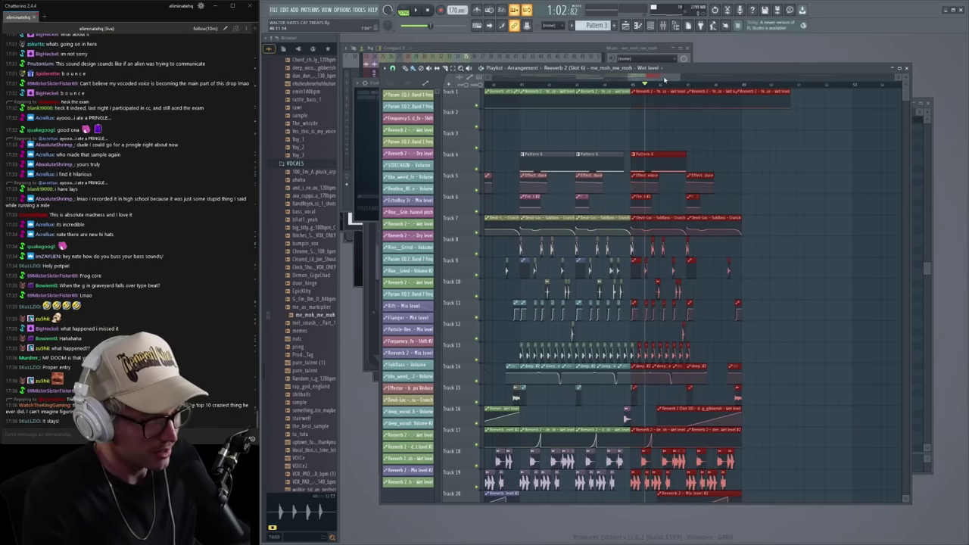
pyautogui.scroll(-4, 737, 292)
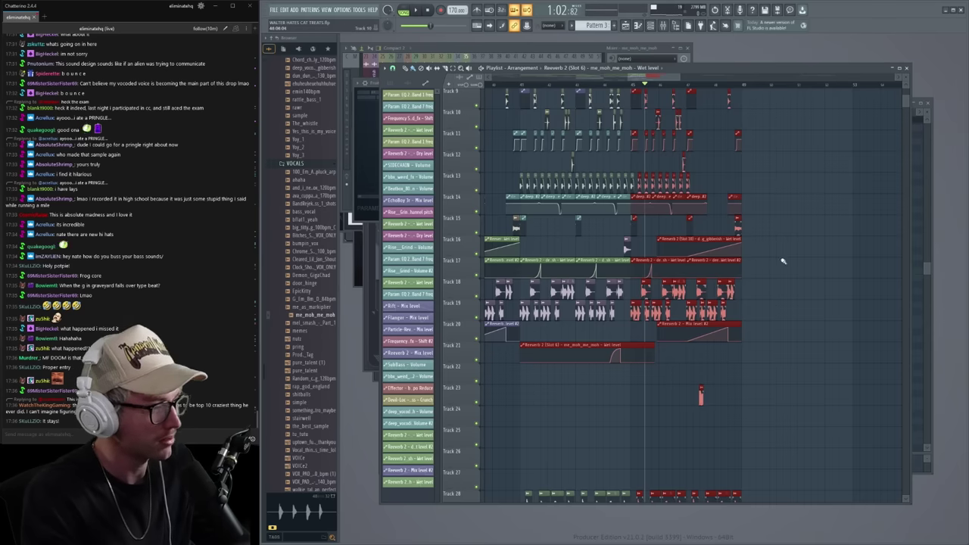
pyautogui.scroll(-3, 784, 261)
pyautogui.moveTo(881, 467); pyautogui.dragTo(636, 17)
pyautogui.scroll(-2, 570, 173)
pyautogui.hotkey('ctrl', 'd')
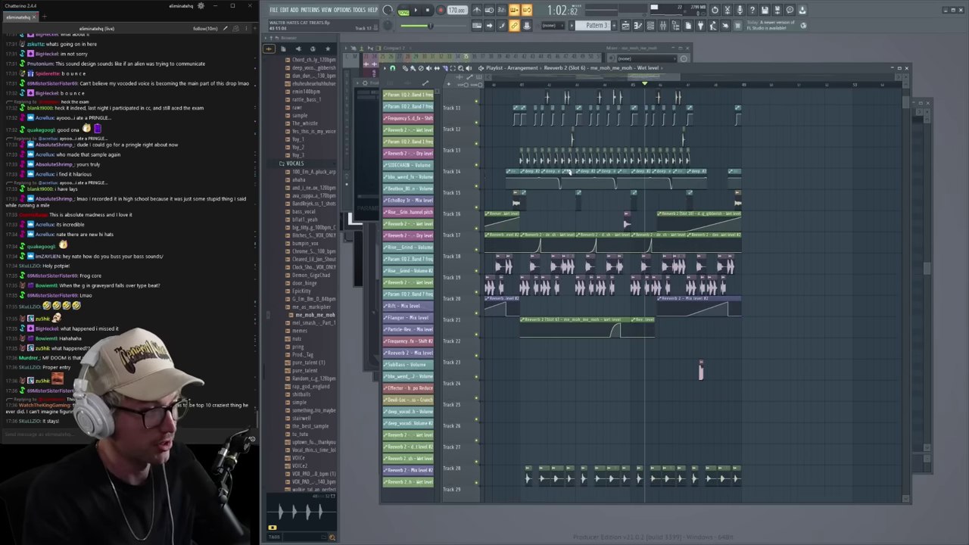
pyautogui.scroll(-3, 842, 372)
pyautogui.moveTo(858, 477); pyautogui.dragTo(636, 5)
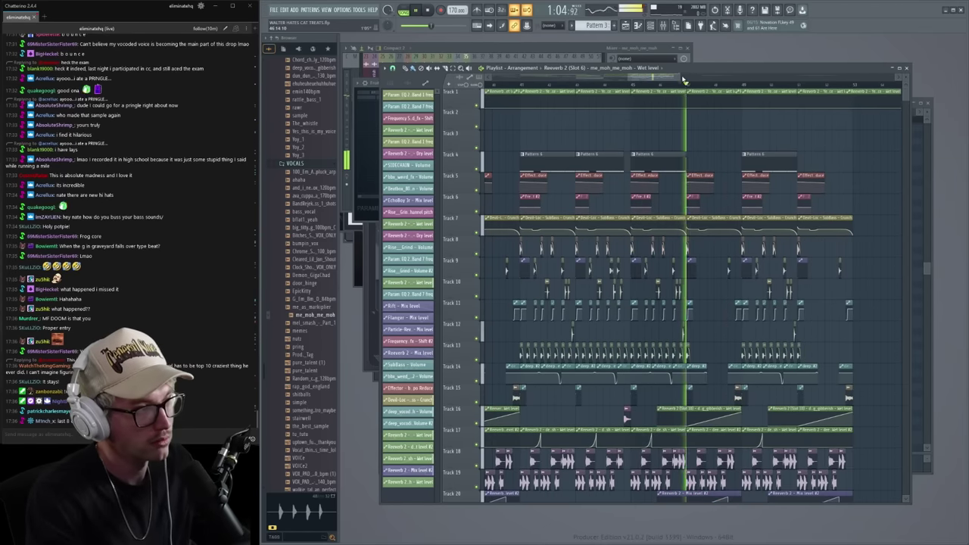
# - Play through the extended drop and review the arrangement of its drum, vocal and automation clips
pyautogui.moveTo(677, 78); pyautogui.dragTo(645, 82)
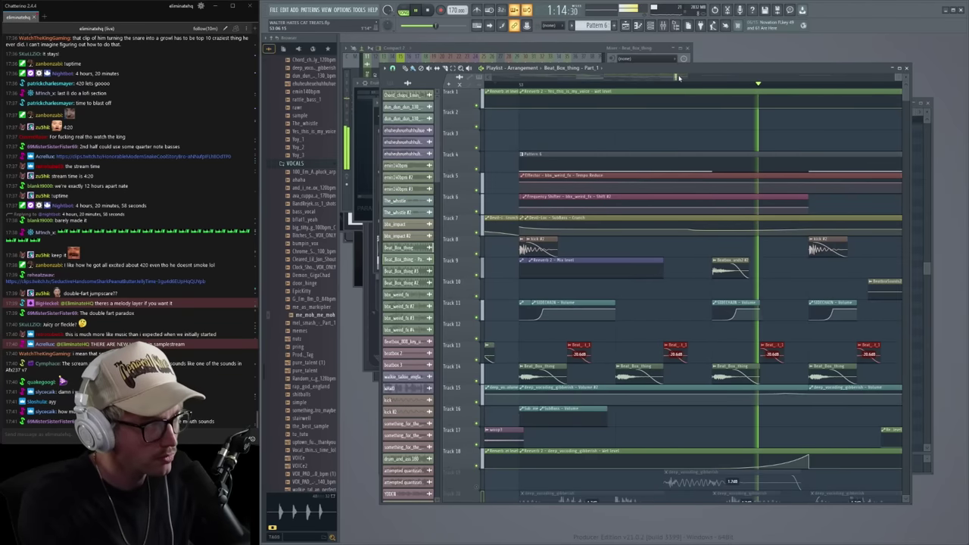
pyautogui.moveTo(680, 78)
pyautogui.mouseDown()
pyautogui.moveTo(701, 79)
pyautogui.moveTo(682, 80)
pyautogui.mouseUp()
pyautogui.scroll(-2, 680, 79)
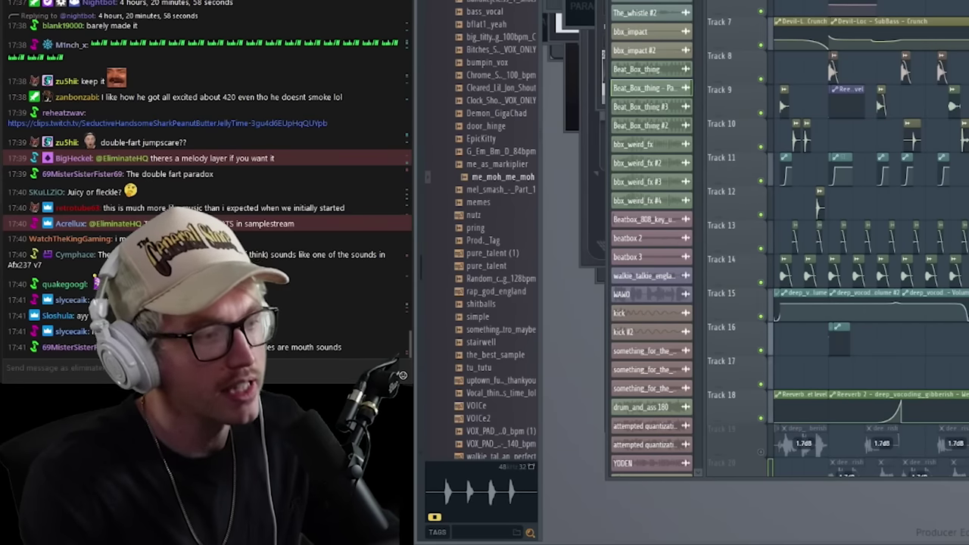
pyautogui.scroll(-5, 685, 295)
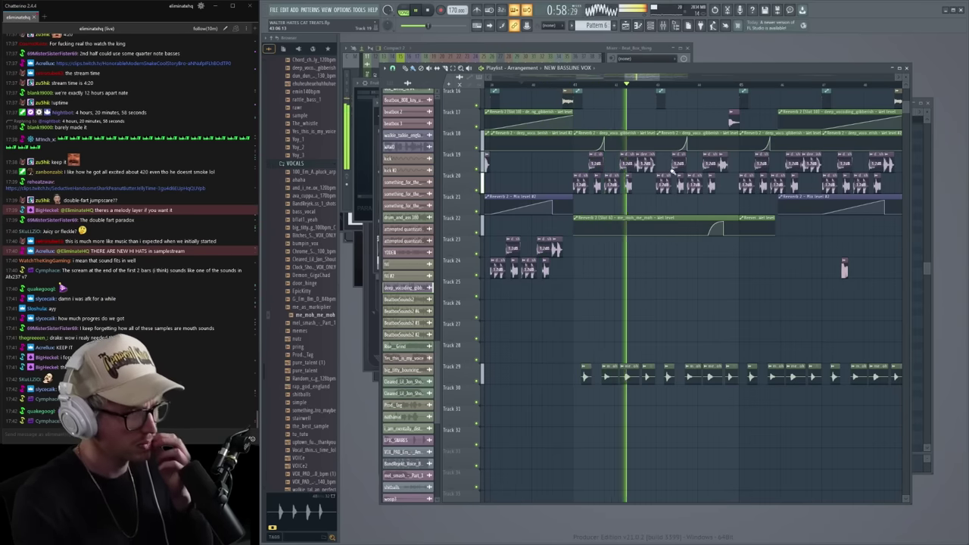
pyautogui.scroll(-4, 685, 227)
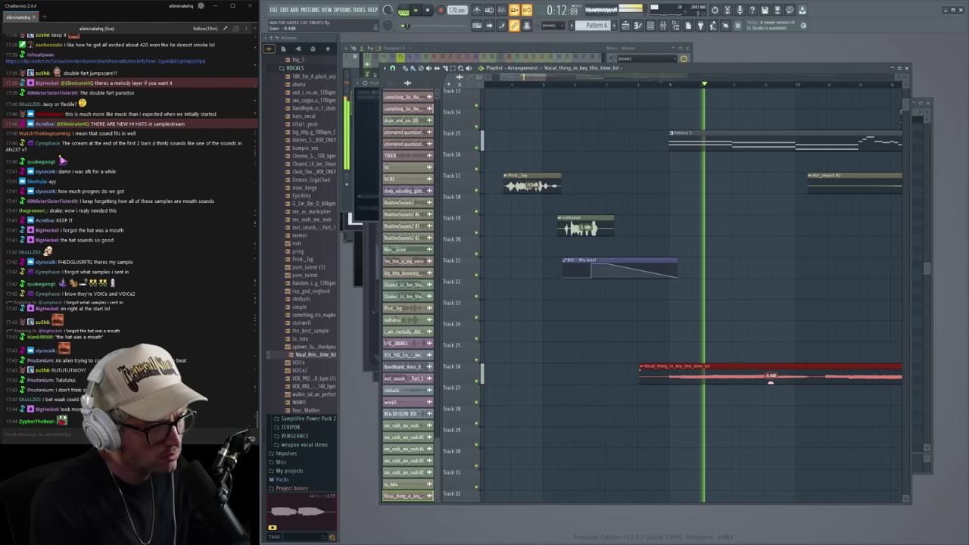
# - Add Fruity Parametric EQ 2 to the Vocal_thing_in_key_this_time_lol mixer insert and set its lowest band to high pass
pyautogui.moveTo(544, 76); pyautogui.dragTo(584, 88)
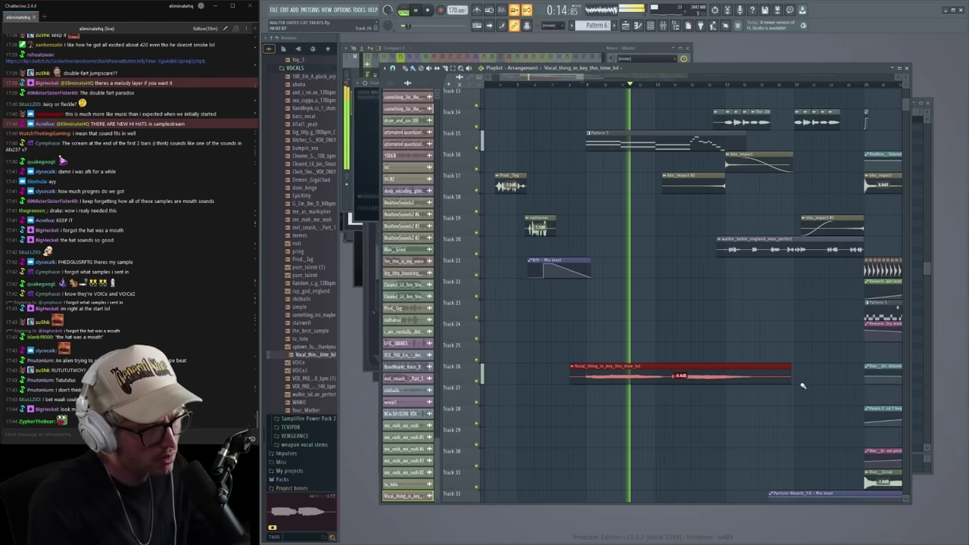
pyautogui.click(792, 336)
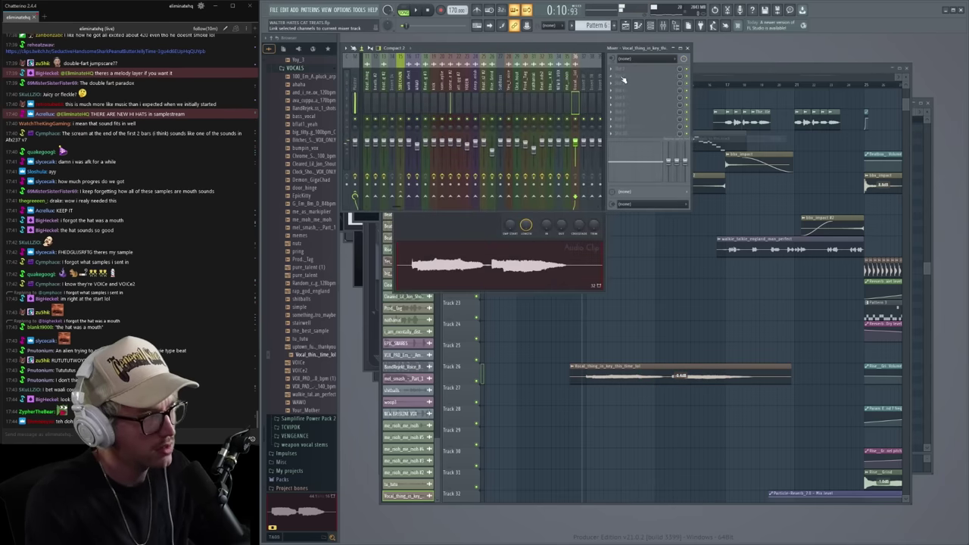
pyautogui.click(624, 80)
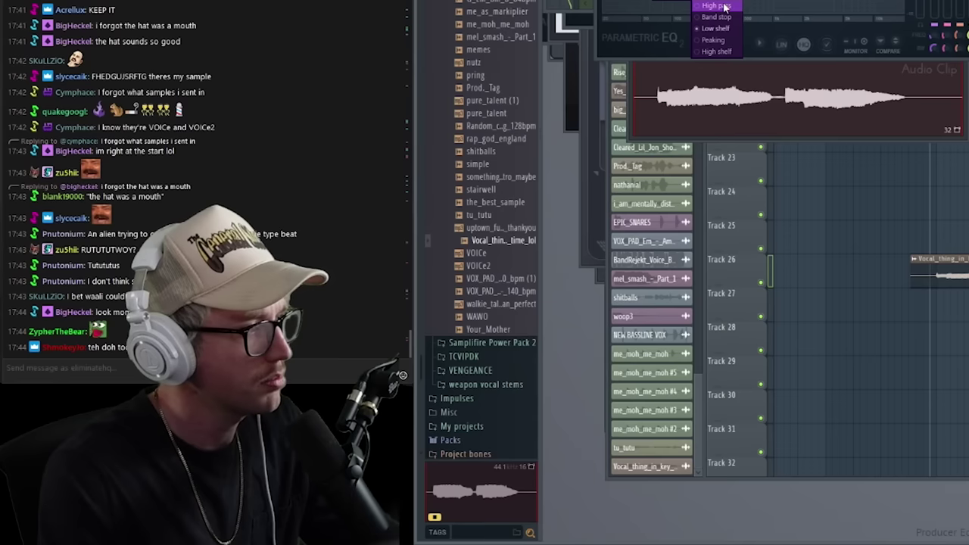
pyautogui.click(716, 6)
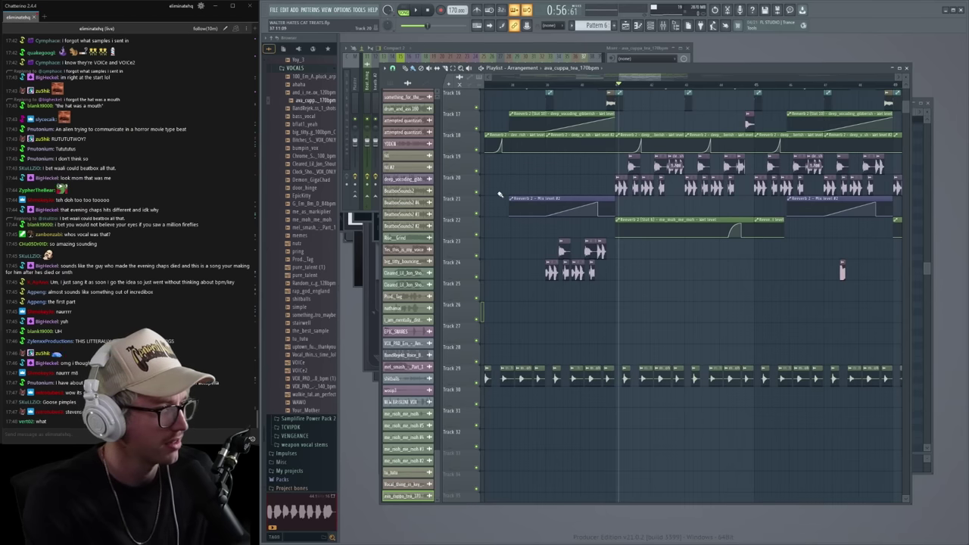
# - Solo Track 20 and Track 19 in turn to listen to the drop's vocal bass clips
pyautogui.keyDown('ctrl'); pyautogui.click(478, 180); pyautogui.keyUp('ctrl')
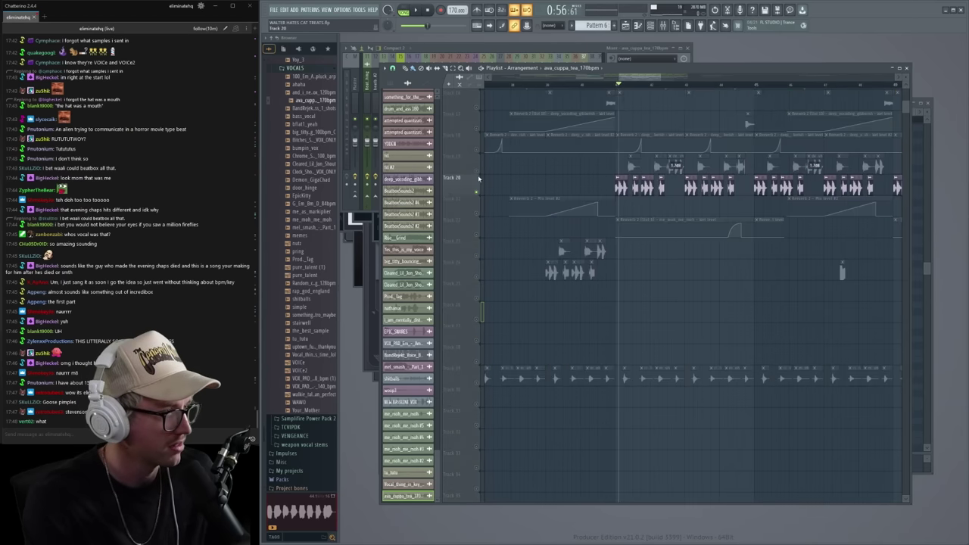
pyautogui.press('space')
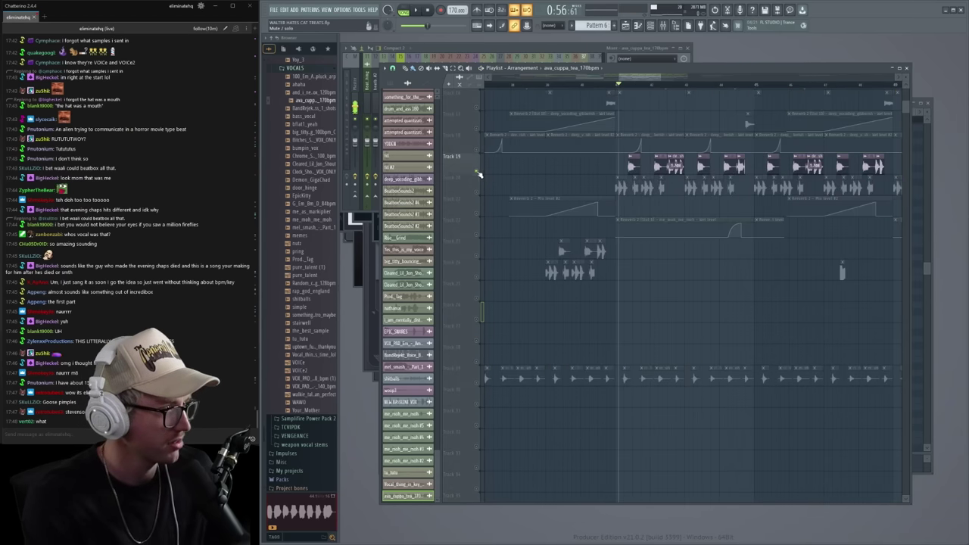
pyautogui.keyDown('ctrl'); pyautogui.click(478, 176); pyautogui.keyUp('ctrl')
pyautogui.scroll(-2, 645, 95)
pyautogui.click(550, 85)
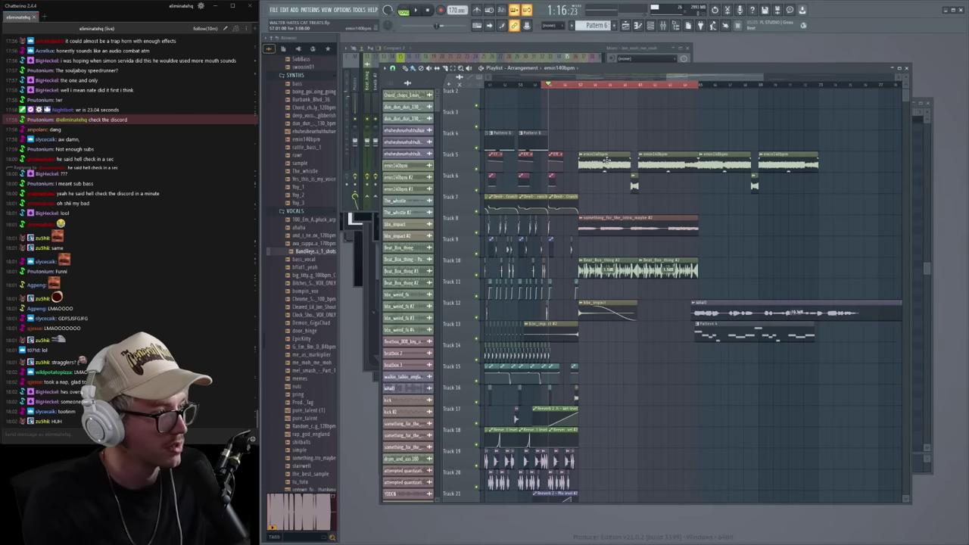
# - Open the channel of the emin140bpm clip on Track 5 and route it to the empty mixer insert 39
pyautogui.doubleClick(607, 160)
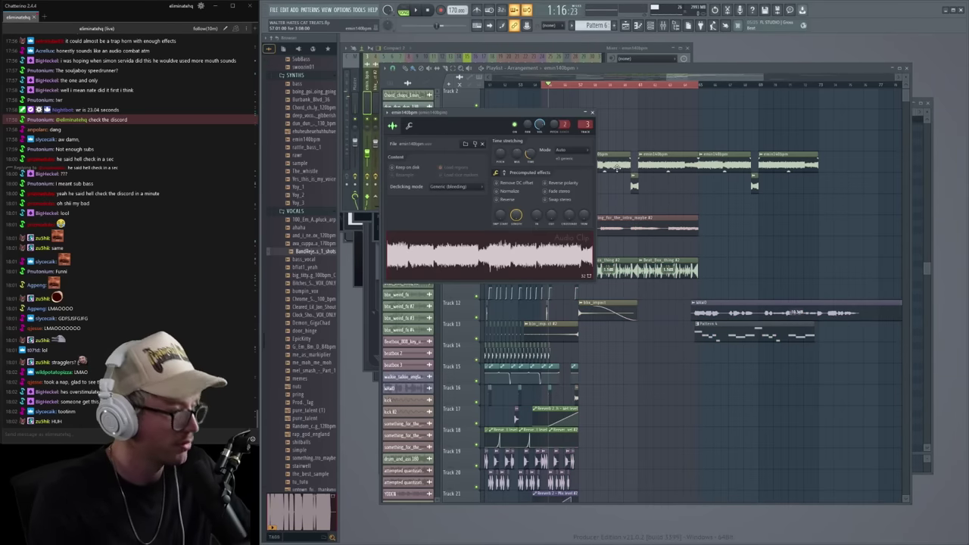
pyautogui.press('F9')
pyautogui.moveTo(377, 207); pyautogui.dragTo(360, 207)
pyautogui.click(651, 69)
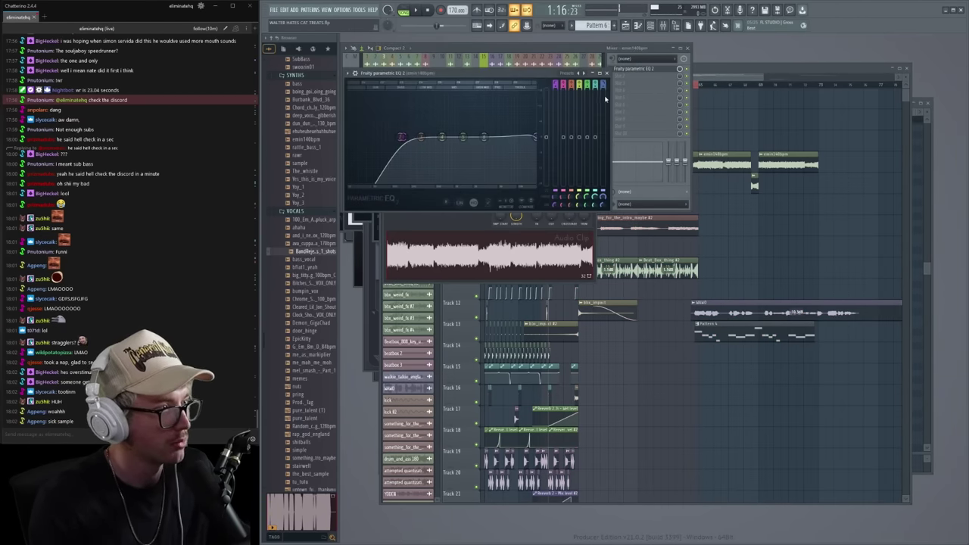
pyautogui.click(565, 49)
pyautogui.rightClick(478, 91)
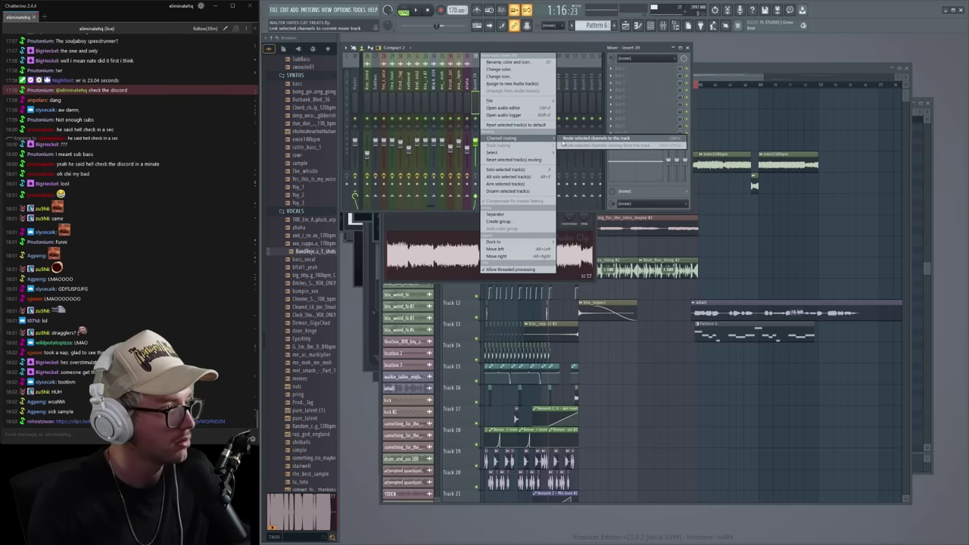
pyautogui.click(598, 138)
# - Add Fruity Parametric EQ 2 to the emin140bpm insert with band 7 as low pass and create an automation clip for that band's frequency
pyautogui.click(643, 69)
pyautogui.moveTo(644, 76)
pyautogui.click(720, 509)
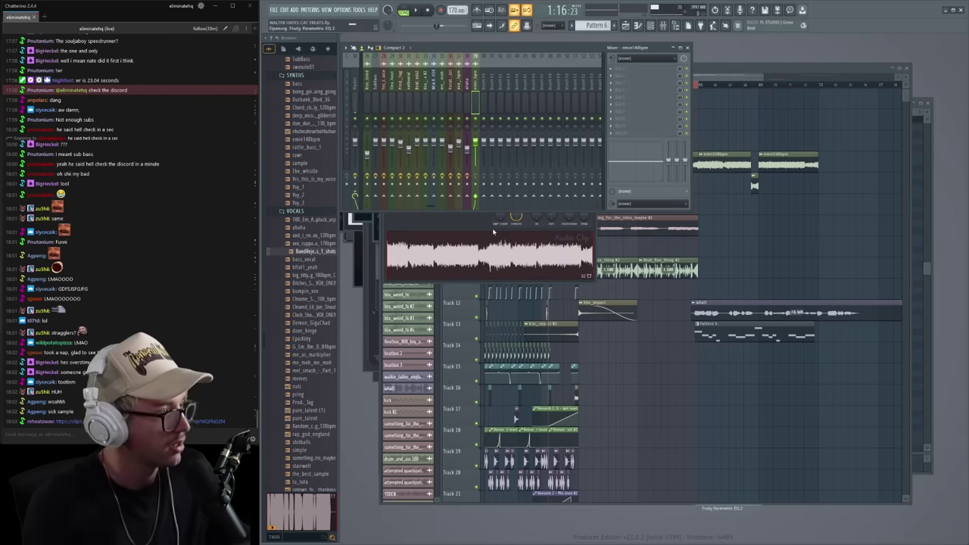
pyautogui.rightClick(505, 137)
pyautogui.moveTo(524, 158)
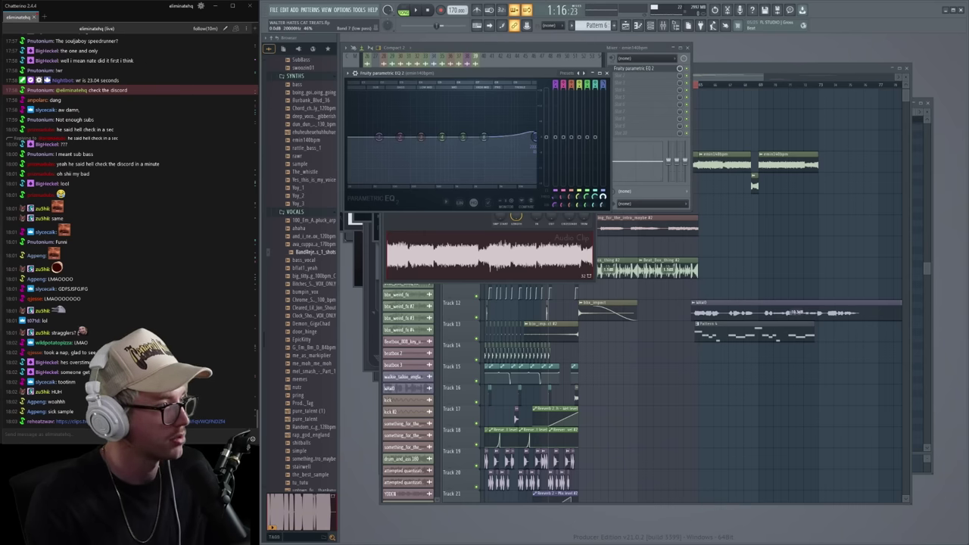
pyautogui.rightClick(604, 197)
pyautogui.click(644, 262)
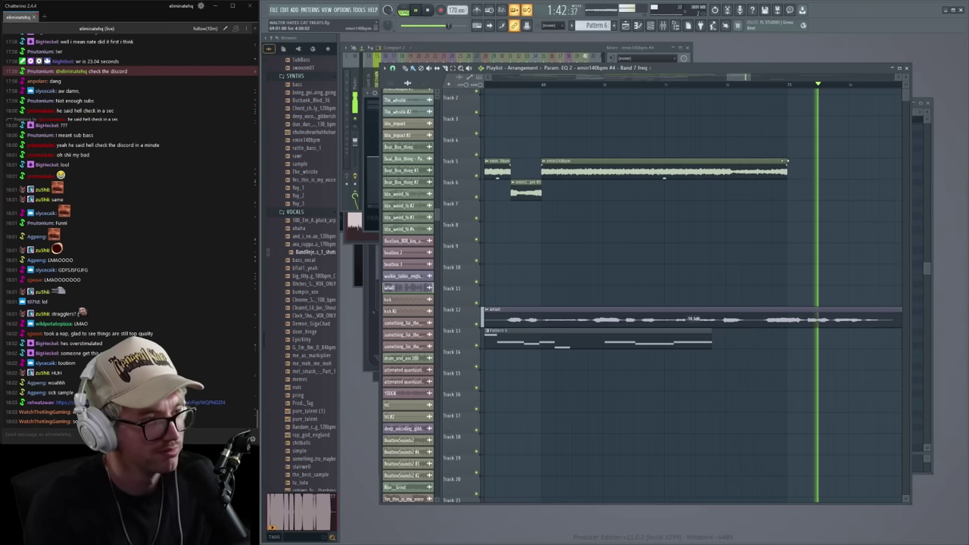
# - Extend the Rift mix level automation clip on Track 23 past the phrase and drop its level to 0% at bar 57
pyautogui.moveTo(740, 78); pyautogui.dragTo(742, 79)
pyautogui.moveTo(730, 286); pyautogui.dragTo(735, 348)
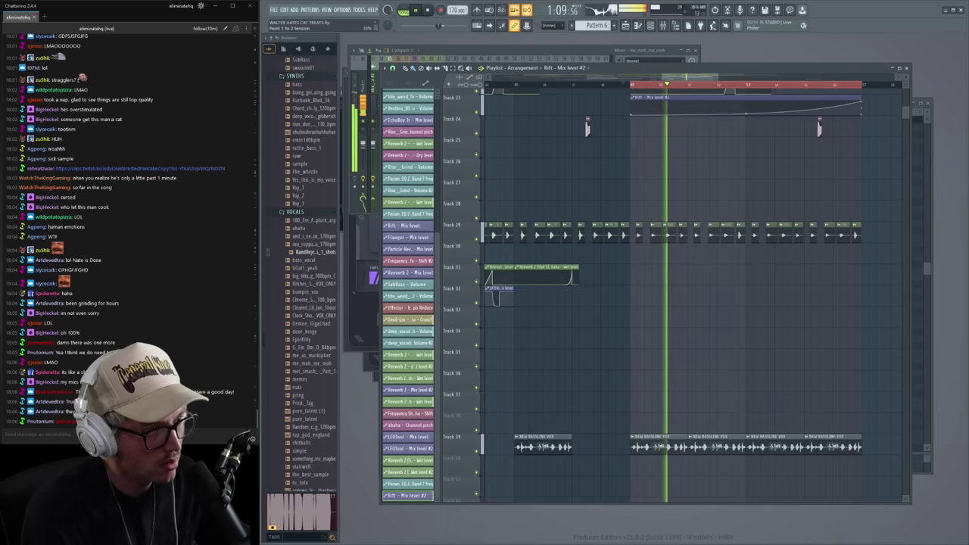
pyautogui.moveTo(863, 96); pyautogui.dragTo(907, 99)
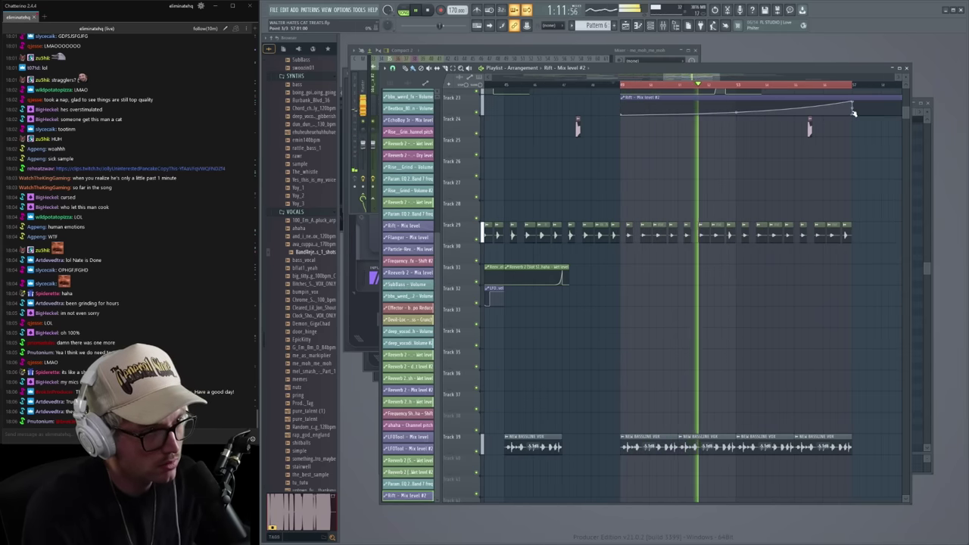
pyautogui.rightClick(856, 113)
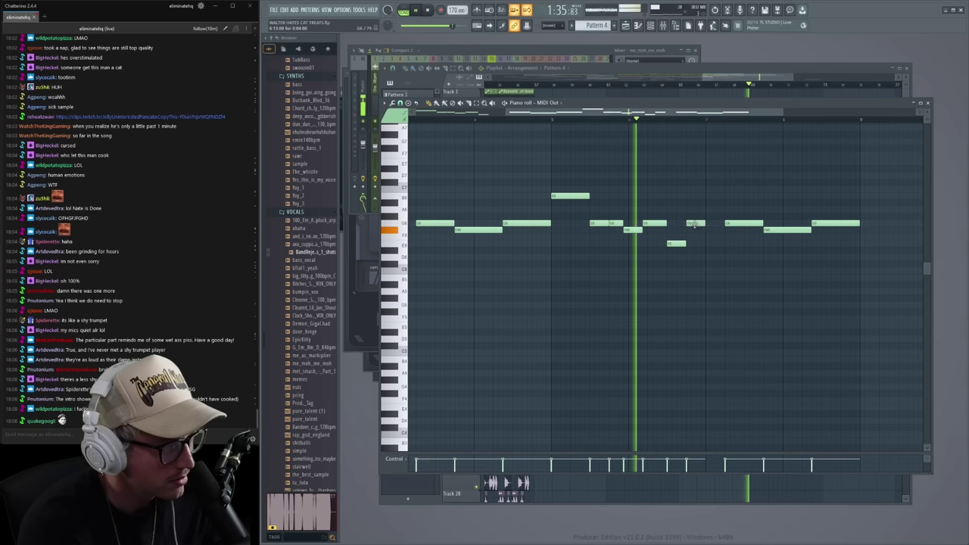
# - Lengthen the note just before the final three notes of Pattern 4 in the piano roll
pyautogui.moveTo(706, 224); pyautogui.dragTo(721, 231)
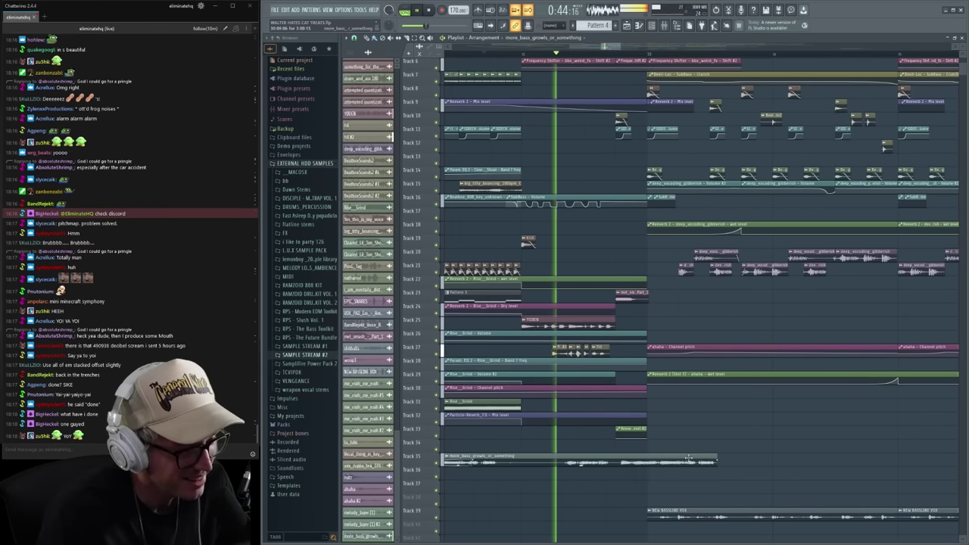
# - Audition the more_bass_growls_or_something clip further along Track 35 and delete it from the playlist
pyautogui.moveTo(521, 458); pyautogui.dragTo(731, 458)
pyautogui.press('space')
pyautogui.press('space')
pyautogui.rightClick(726, 459)
pyautogui.press('space')
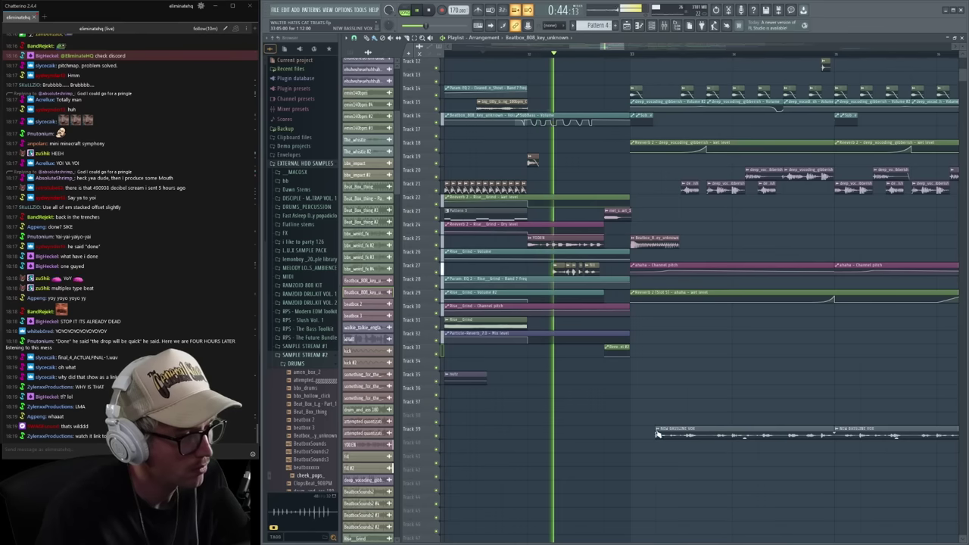
# - Trim the start of the first NEW BASSLINE VOX clip on Track 39 and set the playlist snap to Cell
pyautogui.moveTo(658, 434); pyautogui.dragTo(684, 434)
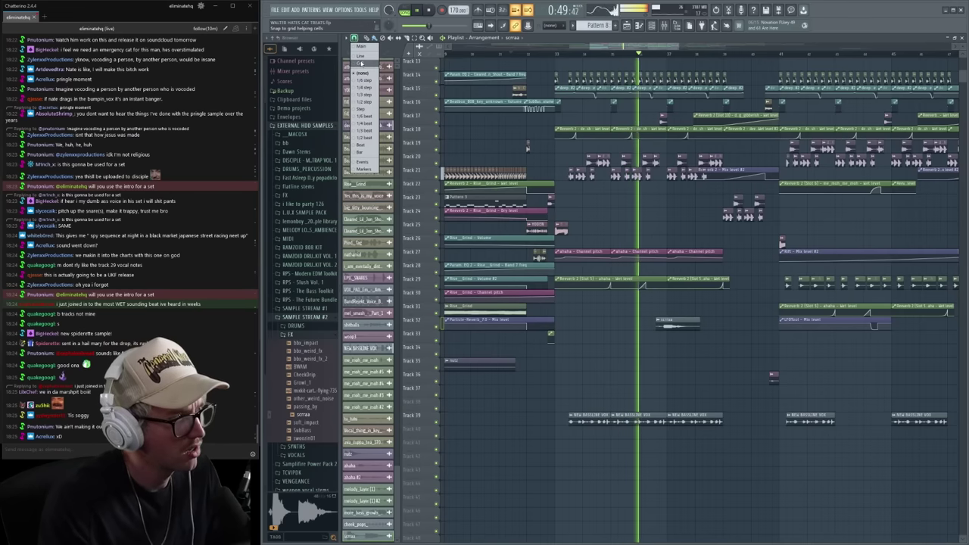
pyautogui.click(360, 64)
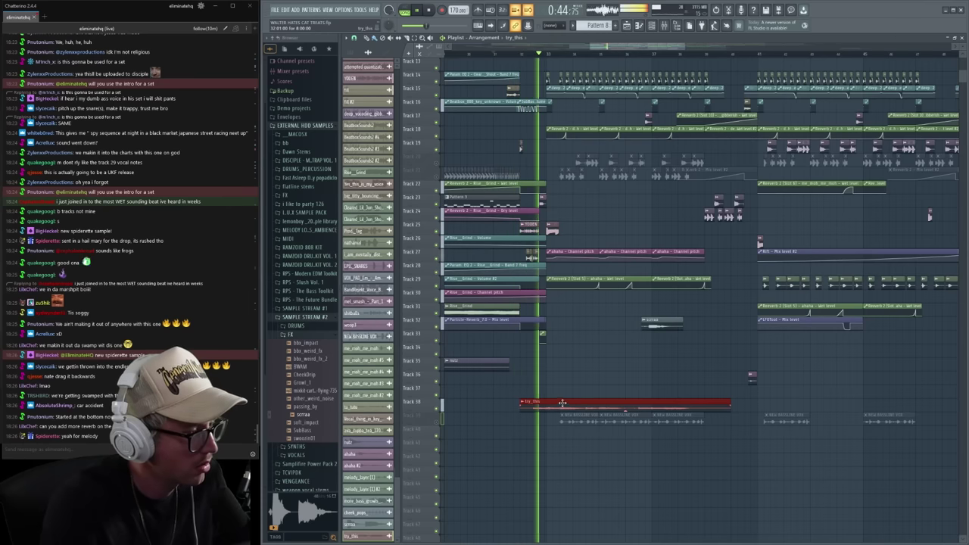
# - Open the try_this clip from Track 38 and reshape its LFOTool volume curve to fall off after the initial rise
pyautogui.click(562, 402)
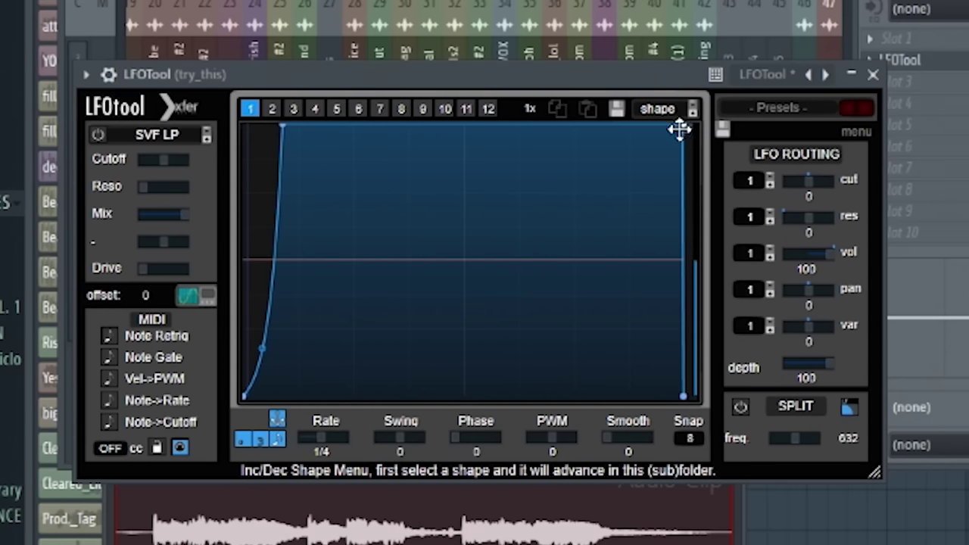
pyautogui.moveTo(680, 126); pyautogui.dragTo(483, 314)
pyautogui.click(314, 130)
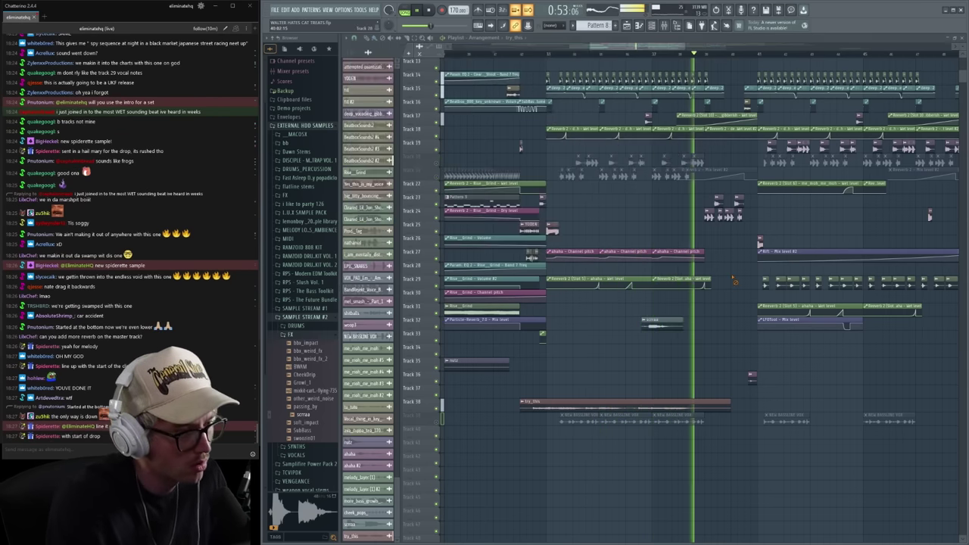
pyautogui.press('F9')
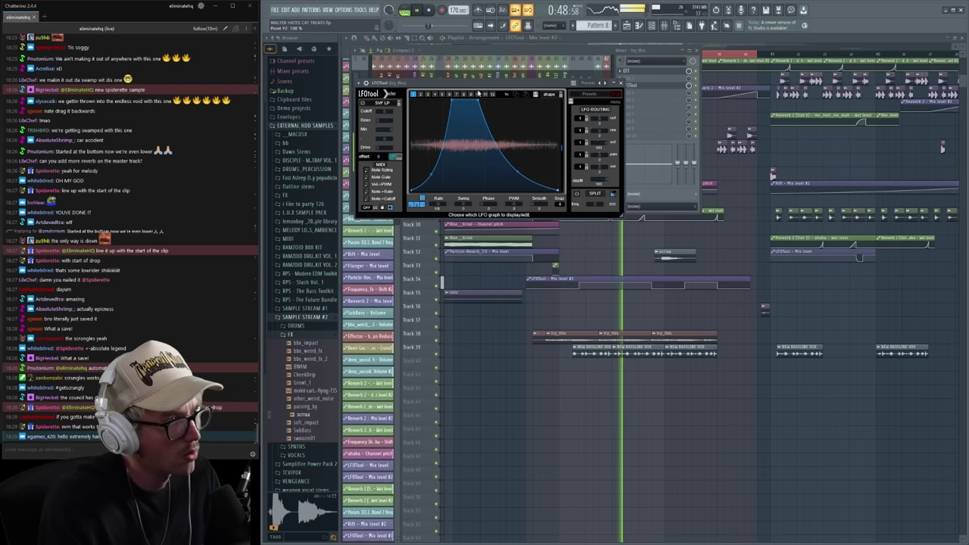
pyautogui.rightClick(803, 160)
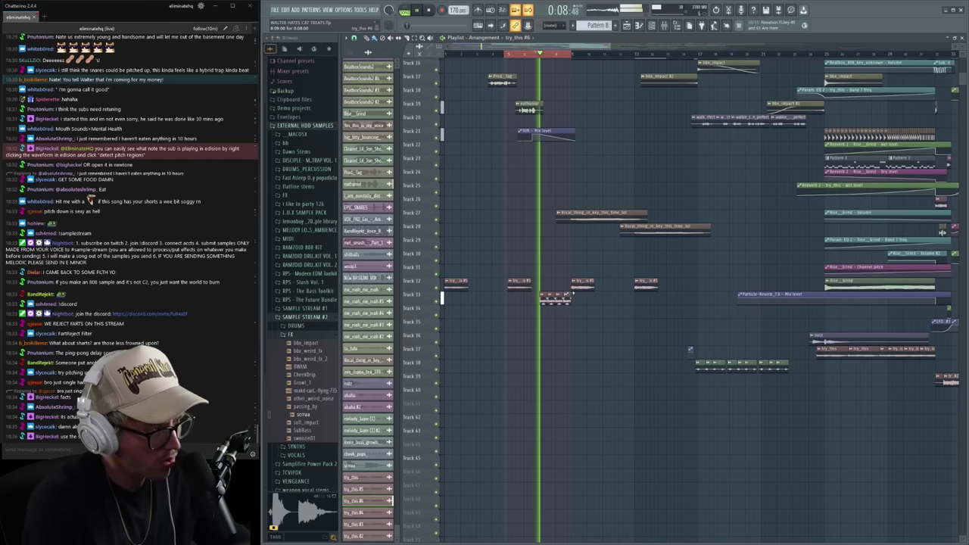
# - Open the try_this clip on Track 33 and bring up Fruity parametric EQ 2 on its mixer track
pyautogui.doubleClick(569, 294)
pyautogui.press('F9')
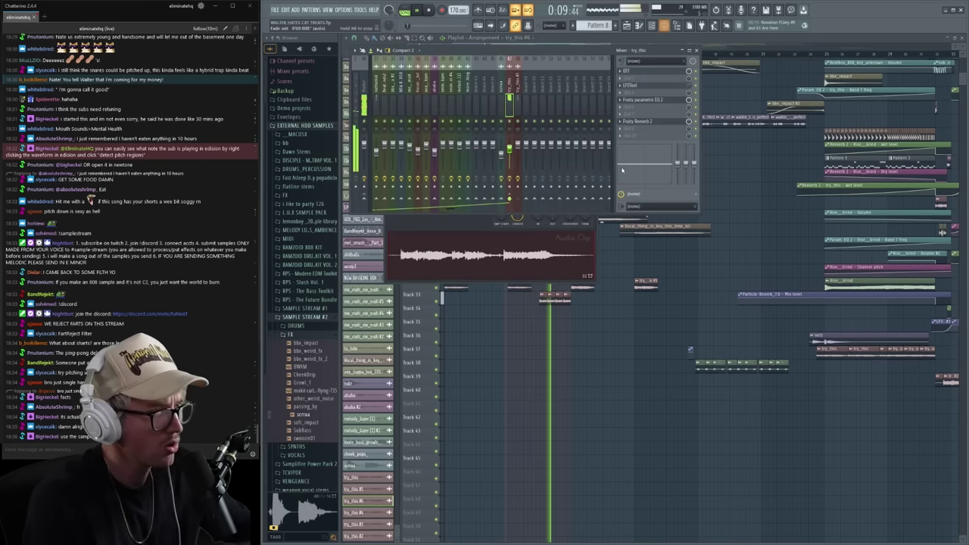
pyautogui.click(642, 99)
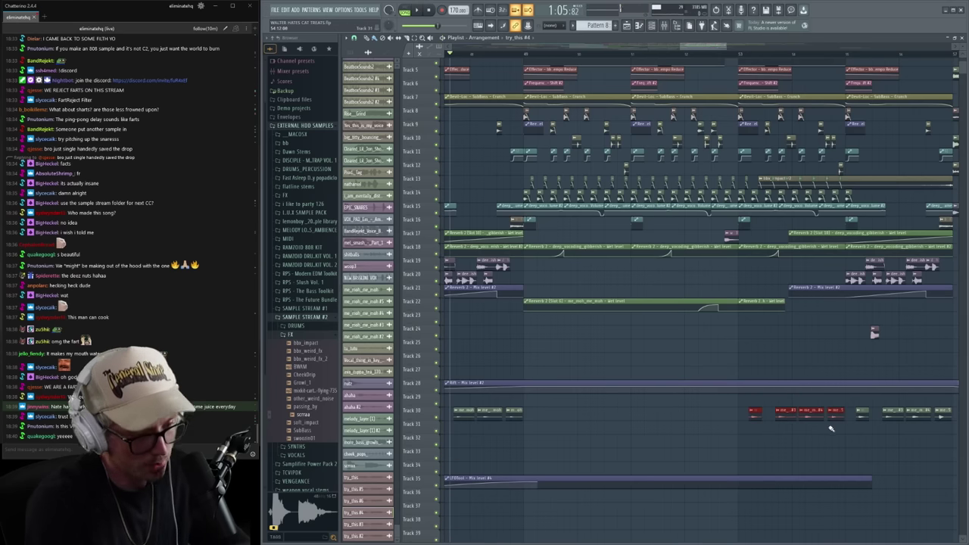
# - Add the uptown_funk_reading_thankyou vocal sample to Track 39 and play the arrangement through the section that follows the drop
pyautogui.scroll(-3, 831, 428)
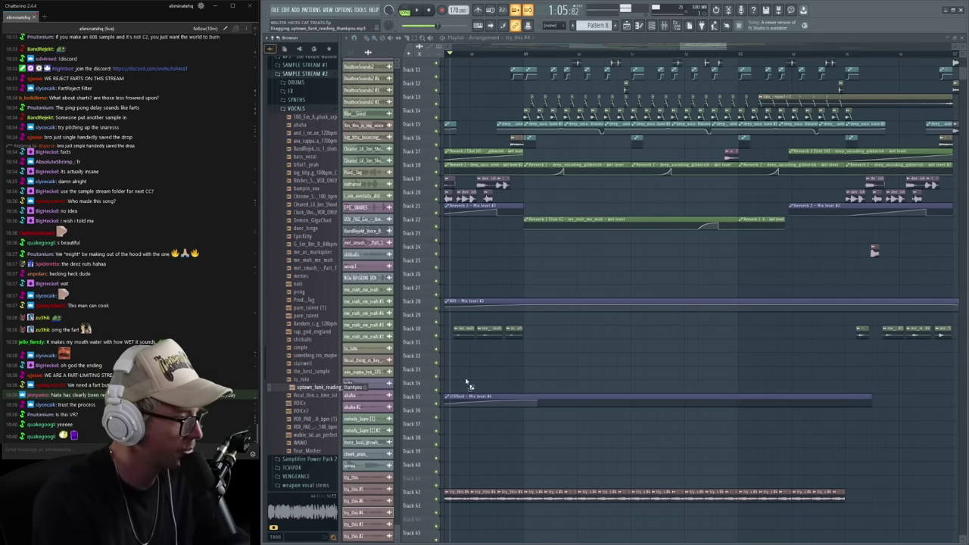
pyautogui.moveTo(326, 387); pyautogui.dragTo(560, 361)
pyautogui.scroll(-3, 561, 362)
pyautogui.press('space')
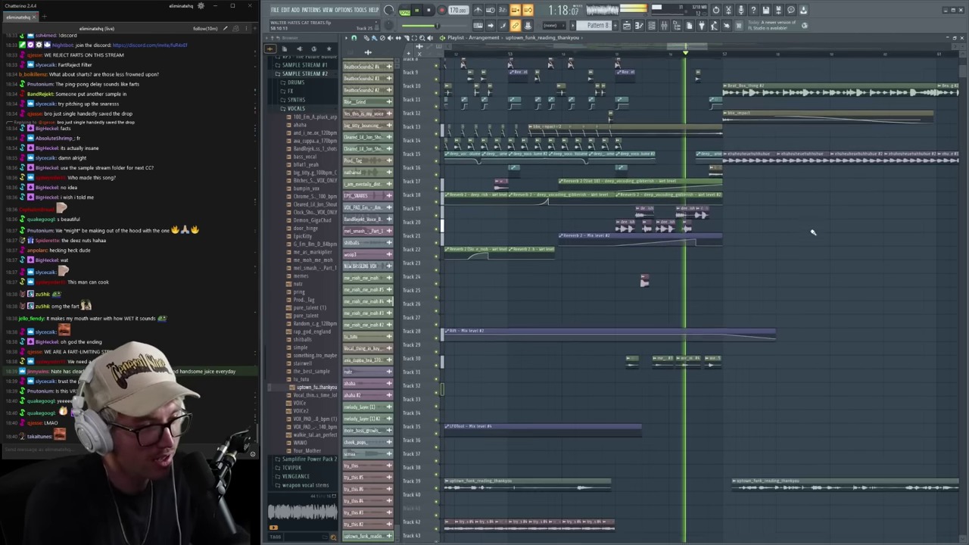
pyautogui.scroll(-3, 813, 233)
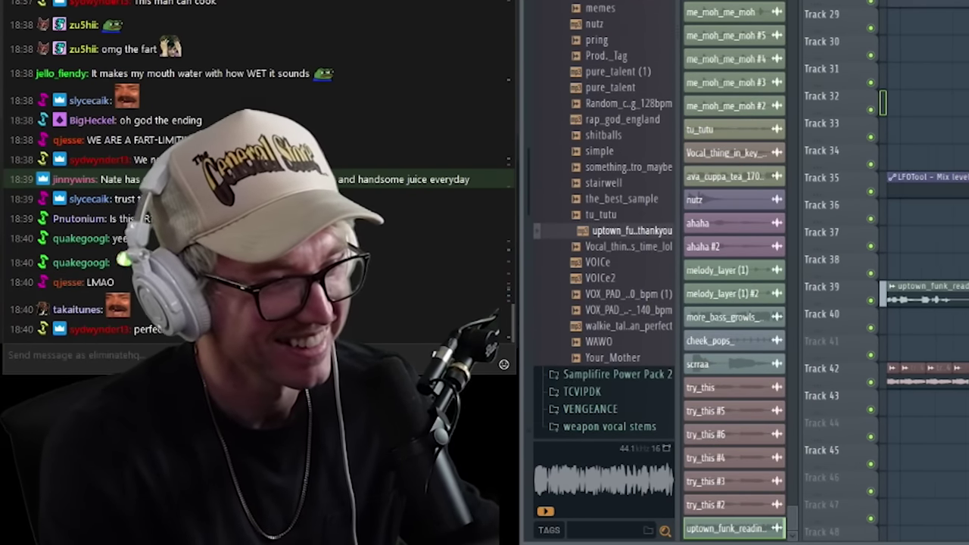
pyautogui.scroll(3, 867, 285)
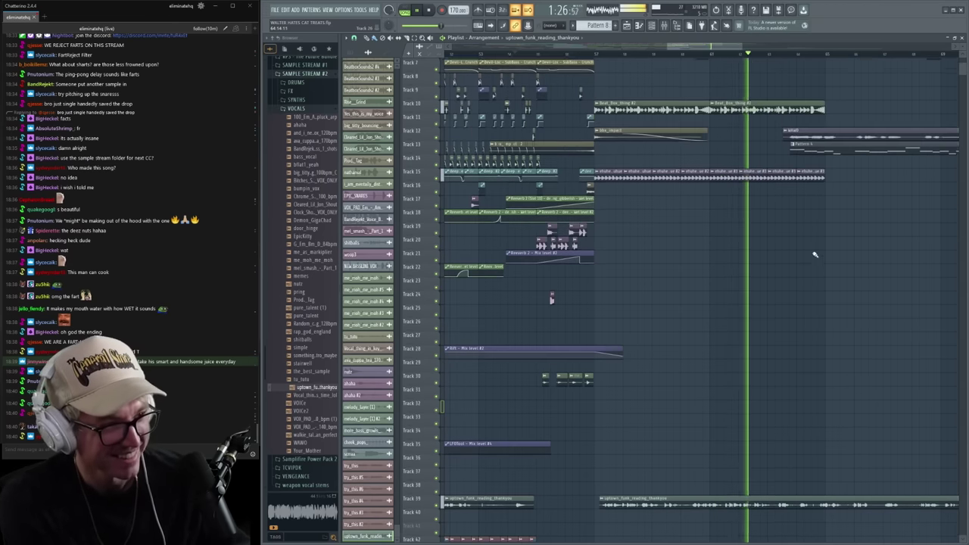
pyautogui.moveTo(728, 47); pyautogui.dragTo(754, 52)
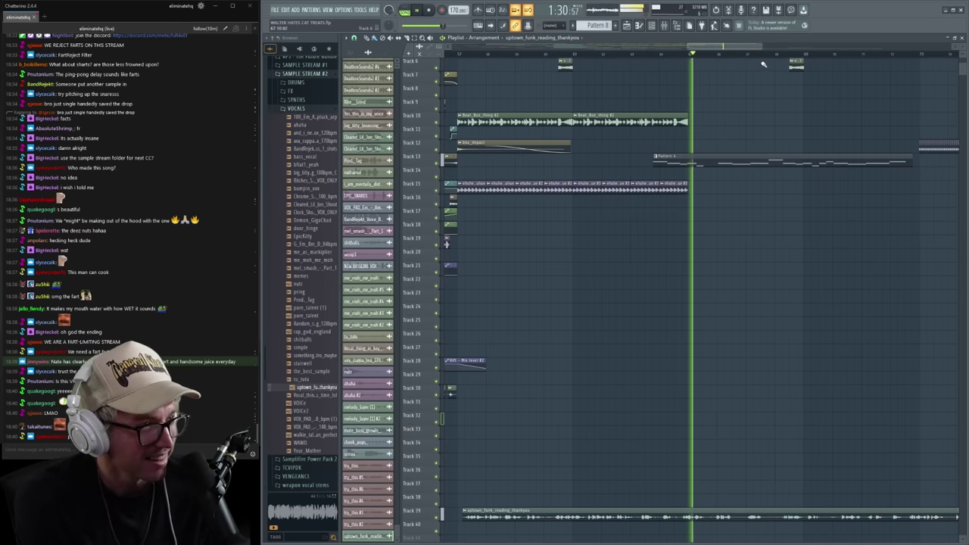
# - Slice the long uptown_funk_reading_thankyou clip on Track 39 at about 1:41 and delete the part after the cut
pyautogui.moveTo(756, 392); pyautogui.dragTo(763, 435)
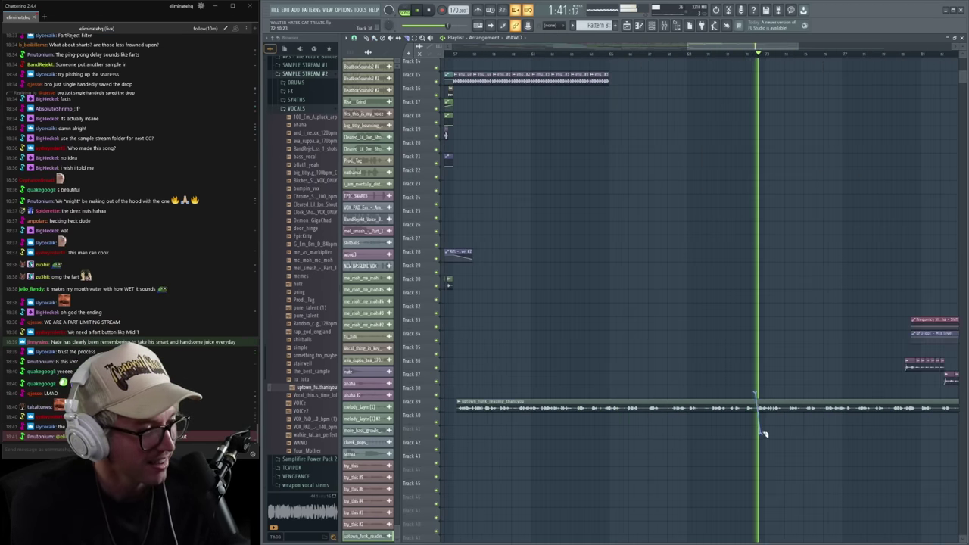
pyautogui.press('p')
pyautogui.rightClick(832, 408)
pyautogui.press('space')
# - Select the leftover clips on Tracks 33 to 38 beyond the end of the vocal section and delete them
pyautogui.moveTo(772, 47); pyautogui.dragTo(806, 60)
pyautogui.moveTo(764, 303); pyautogui.dragTo(902, 403)
pyautogui.press('Delete')
# - Move the playback position back to an earlier point in the arrangement and play the song from there
pyautogui.moveTo(787, 48); pyautogui.dragTo(687, 55)
pyautogui.click(615, 55)
pyautogui.press('space')
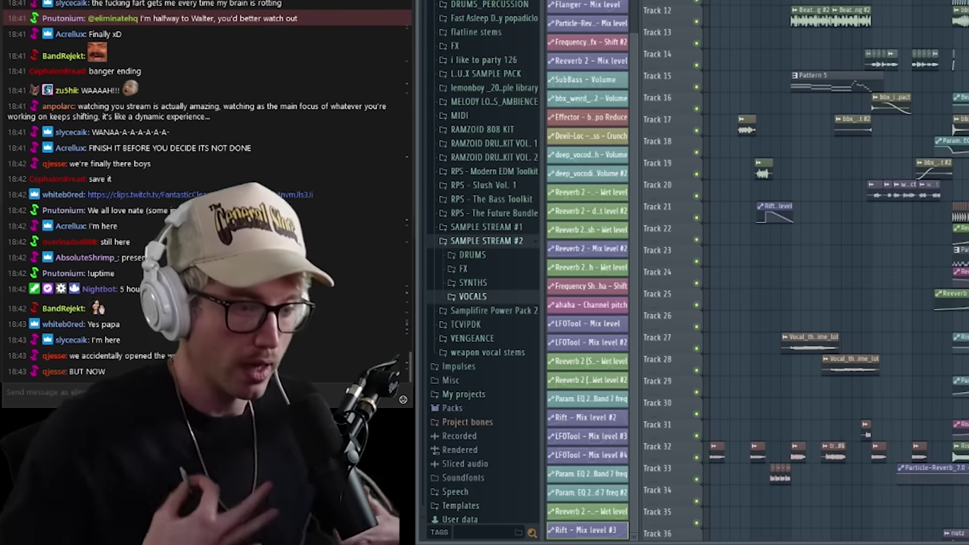
pyautogui.scroll(-10, 484, 265)
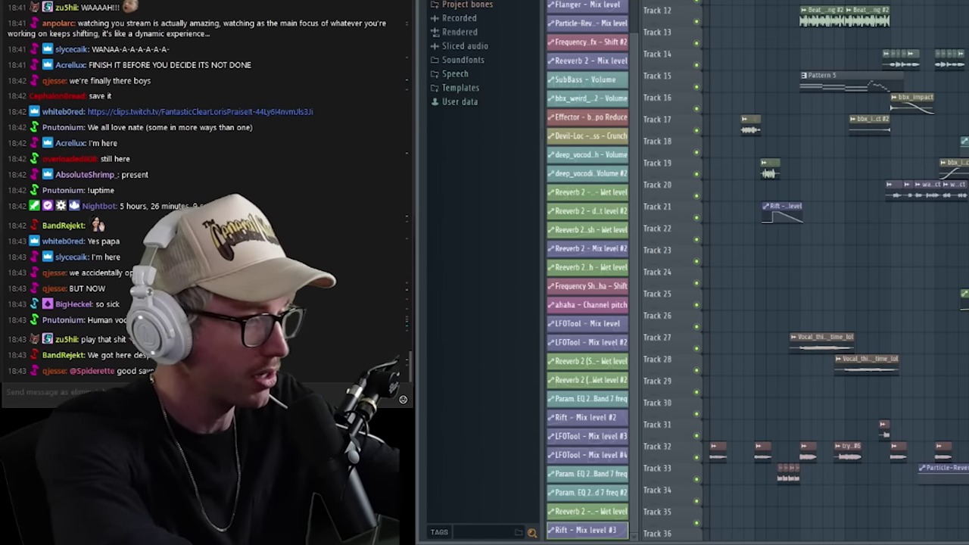